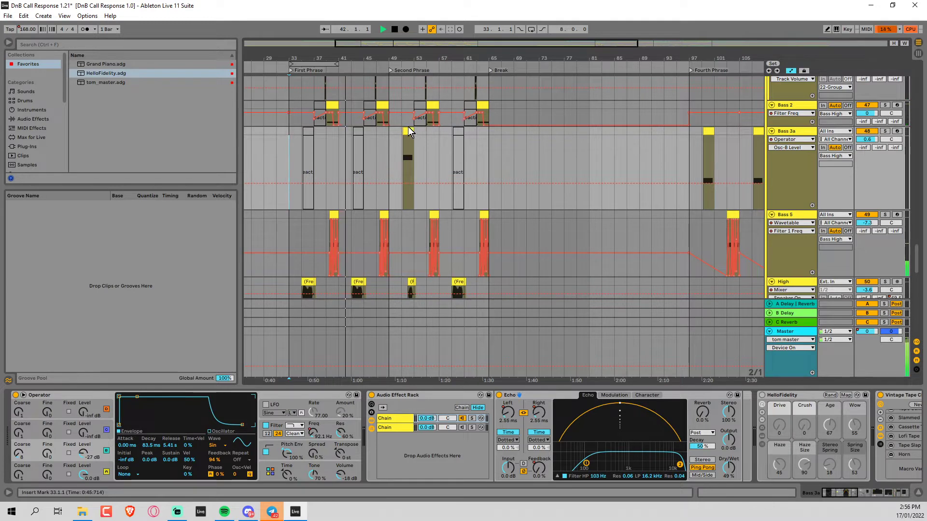
# Step: Select the active Bass 3a clip in the Second Phrase, solo its track and play the clip
pyautogui.click(408, 144)
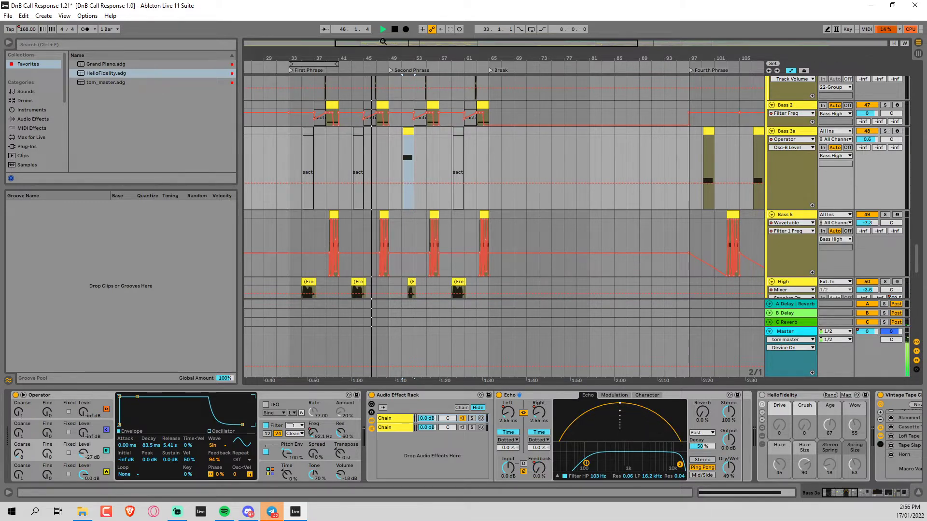
pyautogui.moveTo(382, 41); pyautogui.dragTo(402, 141)
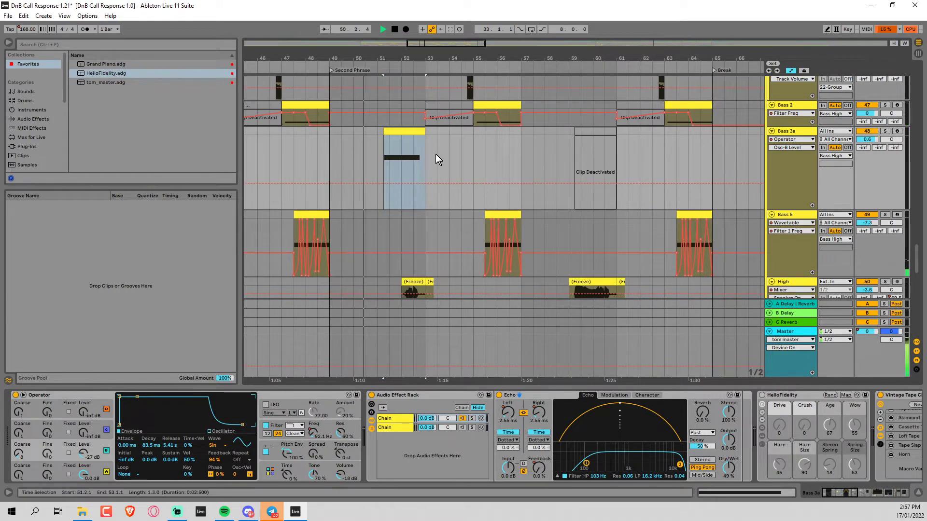
pyautogui.moveTo(384, 163)
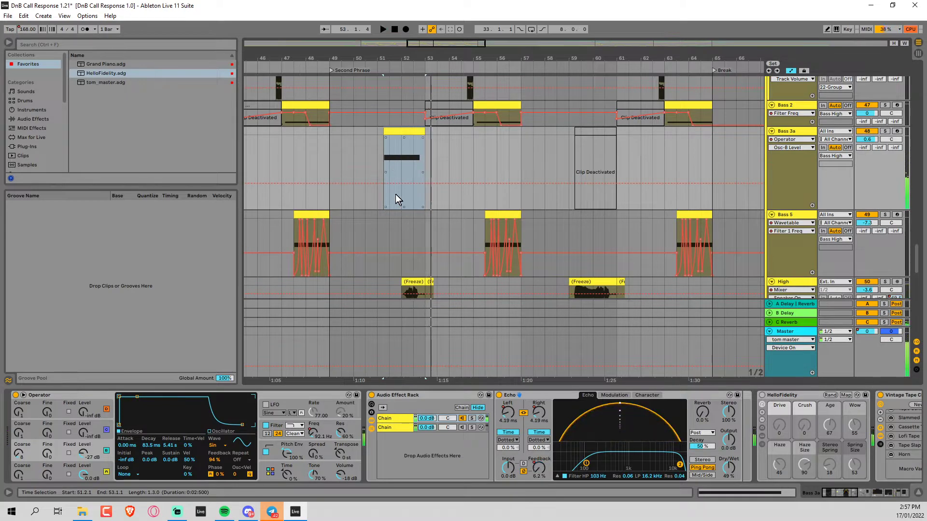
pyautogui.click(885, 131)
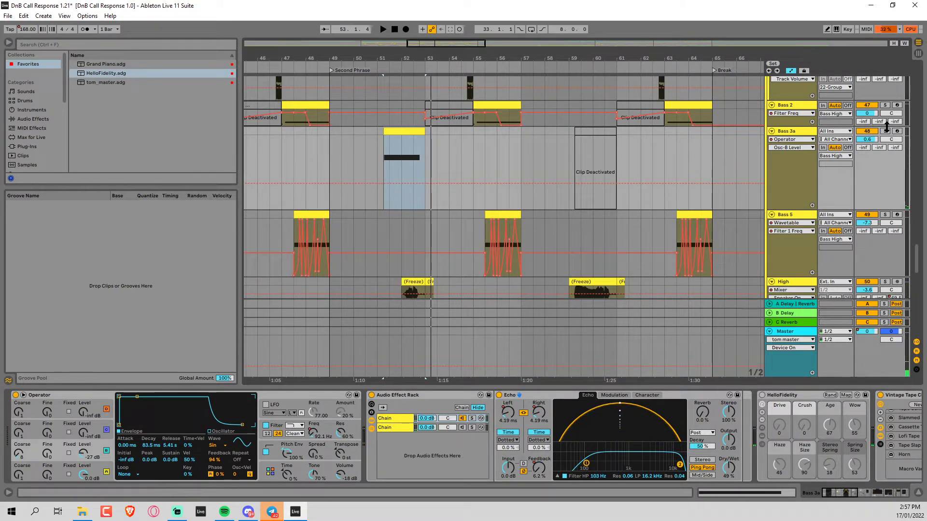
pyautogui.press('space')
pyautogui.scroll(-3, 768, 402)
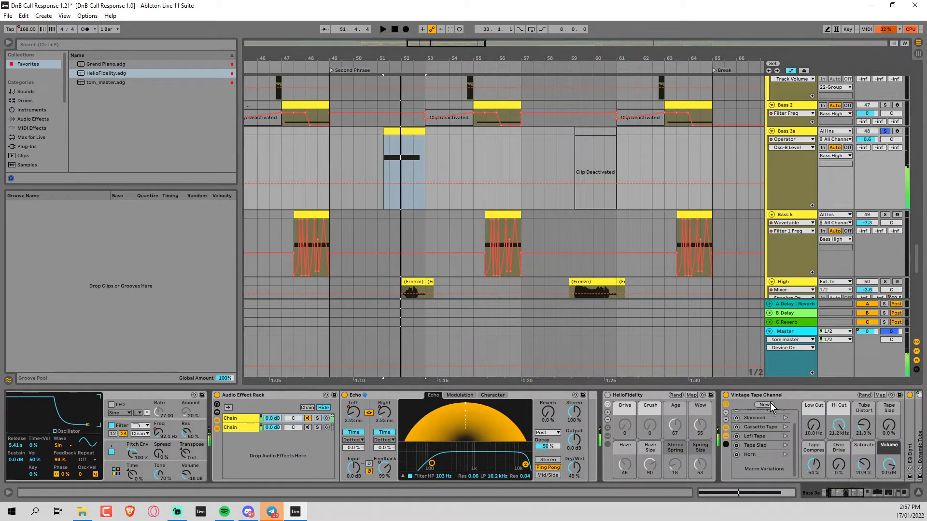
# Step: Switch off the Glue Compressor inside the Vintage Tape Channel rack and collapse the HelloFidelity rack
pyautogui.click(726, 395)
pyautogui.press('space')
pyautogui.scroll(-3, 761, 401)
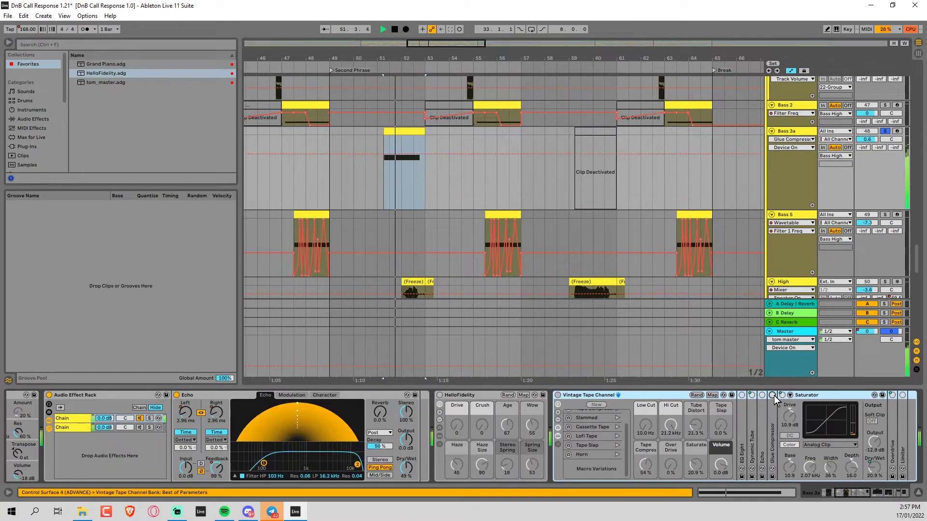
pyautogui.click(603, 396)
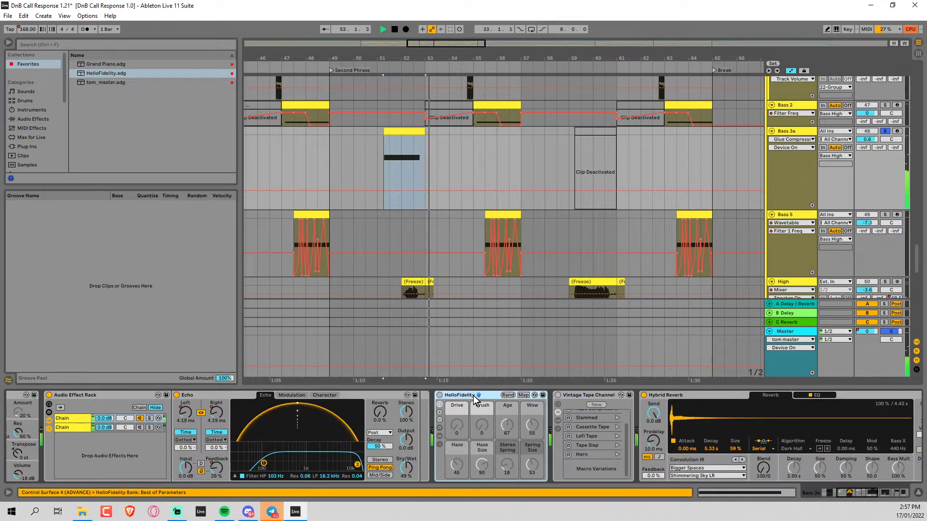
pyautogui.doubleClick(472, 395)
pyautogui.scroll(1, 324, 439)
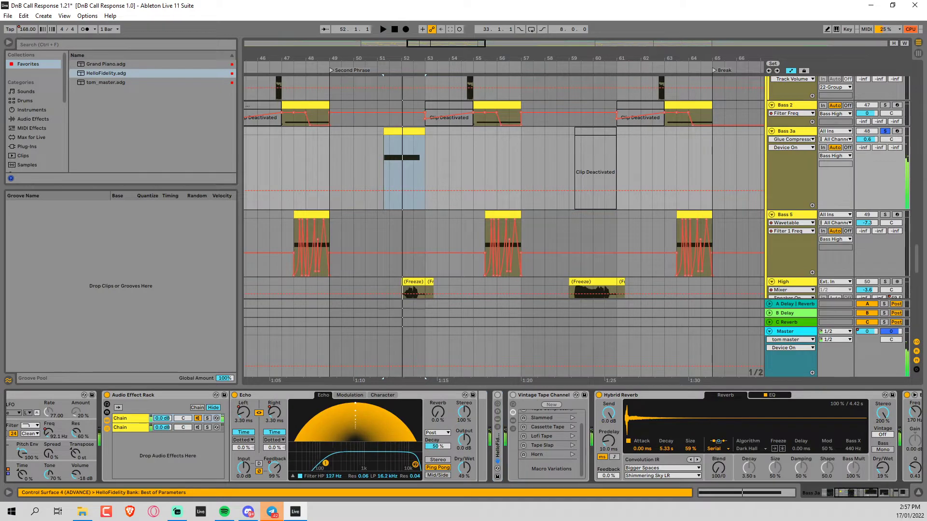
# Step: Raise the Echo's high-pass filter to 371 Hz on Bass 3a
pyautogui.moveTo(320, 465); pyautogui.dragTo(344, 463)
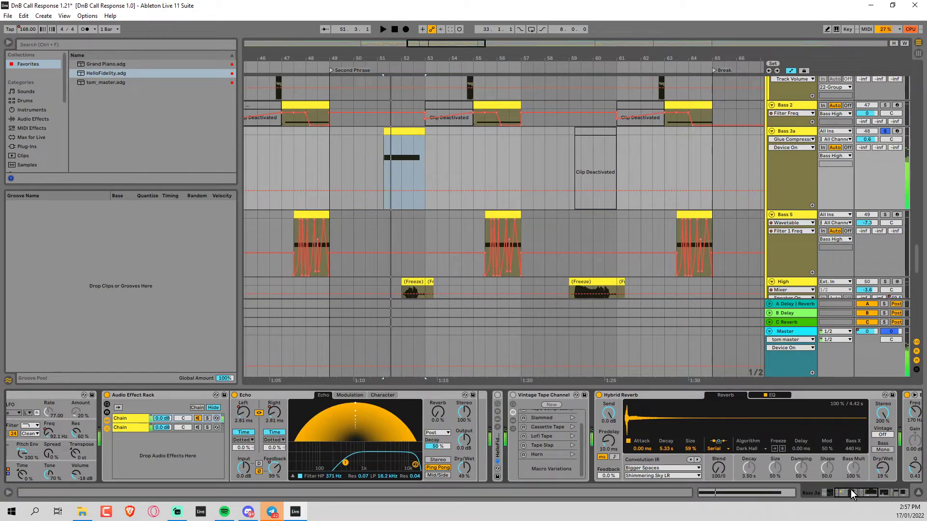
# Step: Raise Operator's oscillator C level to -1.2 dB while auditioning the soloed clip
pyautogui.moveTo(851, 490); pyautogui.dragTo(835, 490)
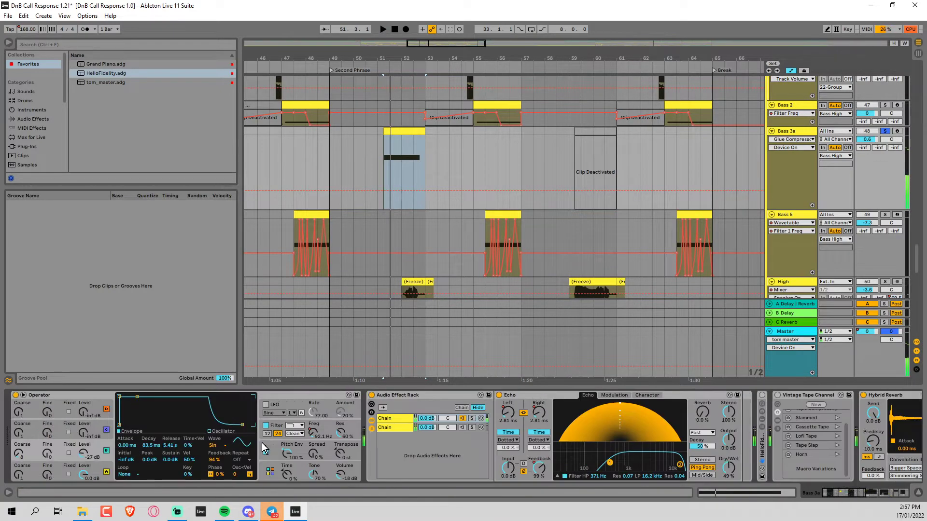
pyautogui.click(84, 431)
pyautogui.moveTo(84, 432); pyautogui.dragTo(84, 427)
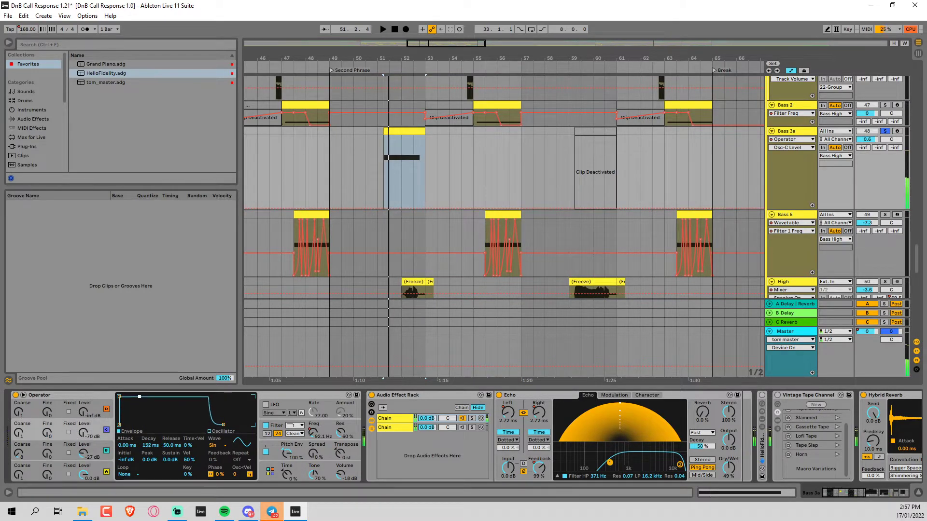
pyautogui.press('space')
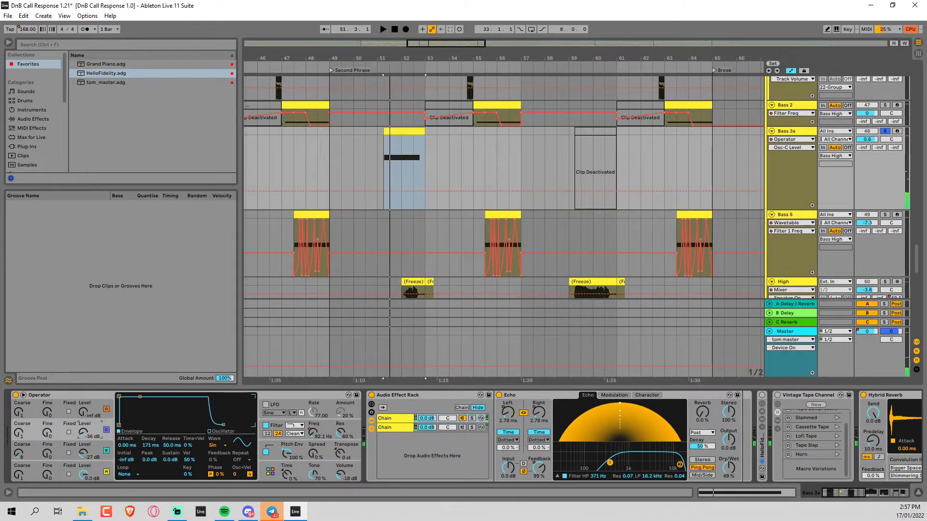
pyautogui.press('space')
pyautogui.moveTo(84, 431); pyautogui.dragTo(84, 395)
pyautogui.press('space')
pyautogui.press('space')
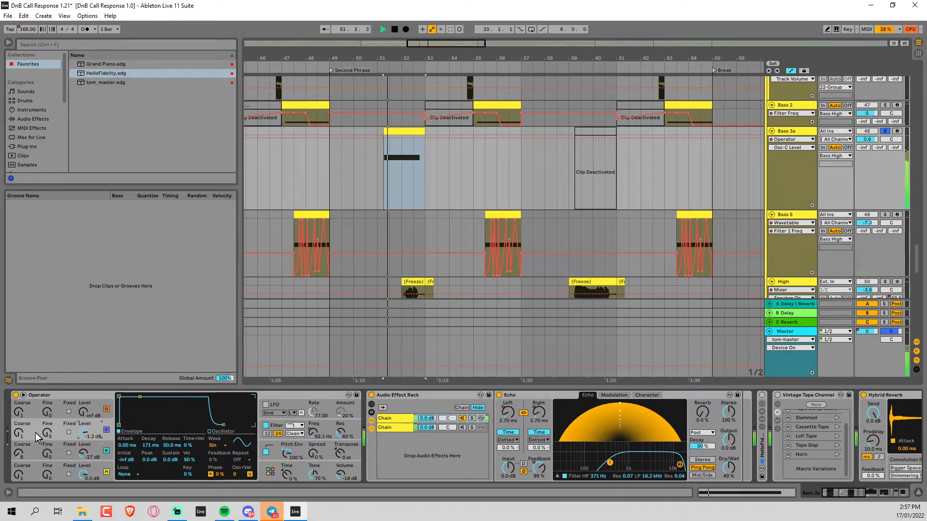
# Step: Set oscillator C's coarse tuning to 35 and its level to -11 dB while replaying the clip
pyautogui.press('space')
pyautogui.moveTo(20, 439); pyautogui.dragTo(20, 421)
pyautogui.press('space')
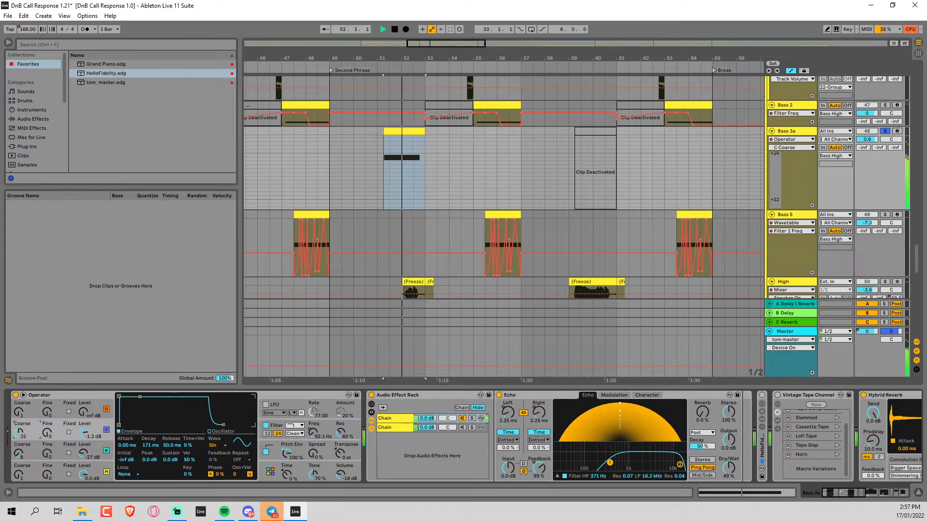
pyautogui.press('space')
pyautogui.press('space')
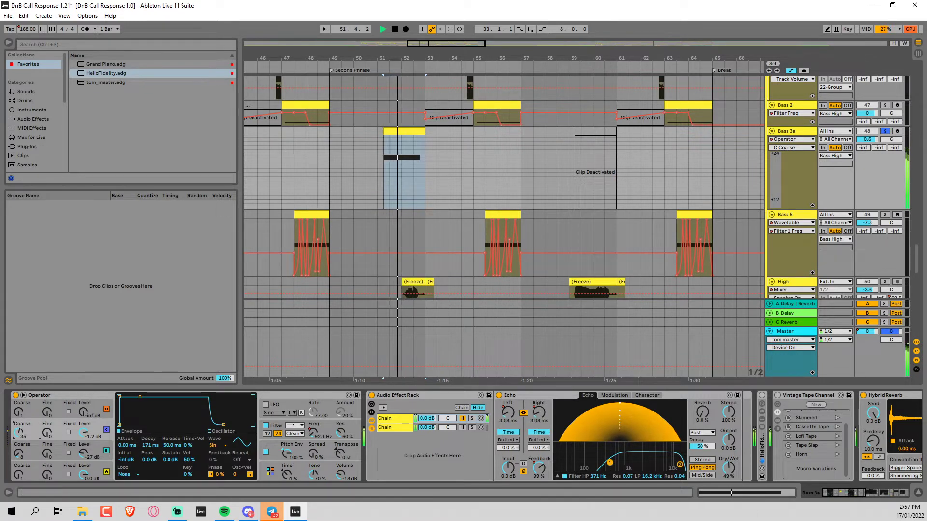
pyautogui.moveTo(83, 434); pyautogui.dragTo(83, 441)
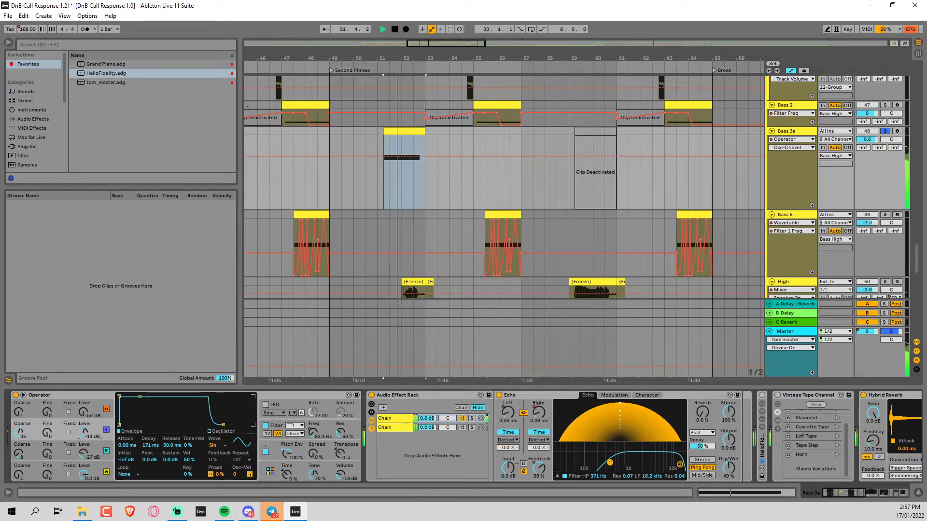
pyautogui.press('space')
pyautogui.press('space')
# Step: Set oscillator B's waveform to Sine 4 Bit and play the clip
pyautogui.click(74, 450)
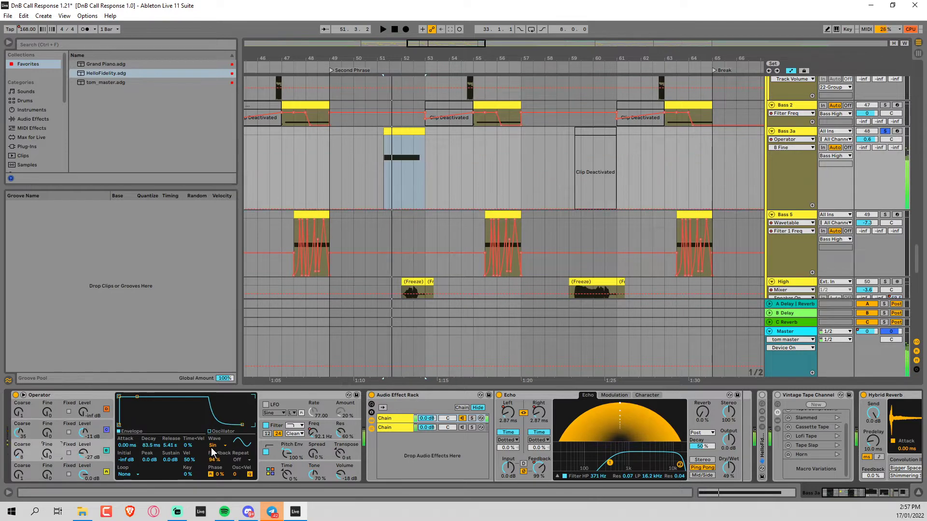
pyautogui.click(212, 448)
pyautogui.click(217, 294)
pyautogui.click(214, 445)
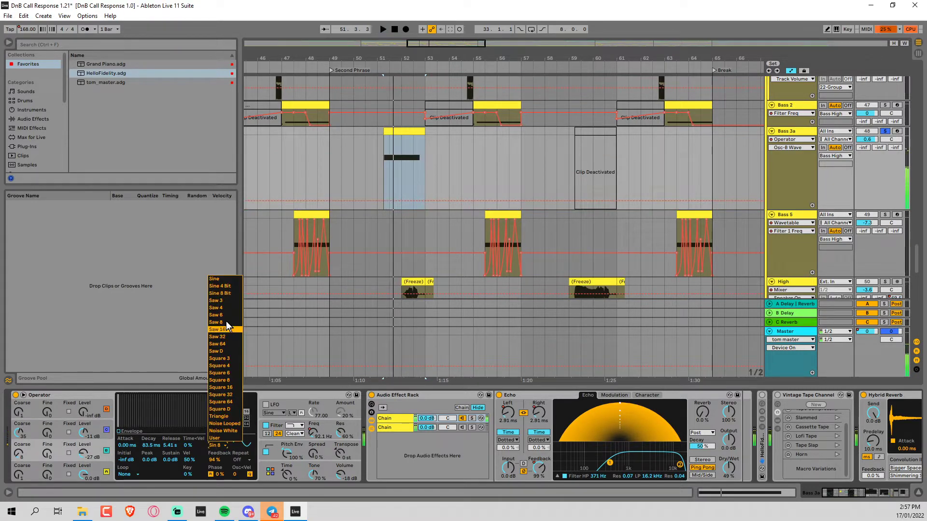
pyautogui.click(216, 286)
pyautogui.press('space')
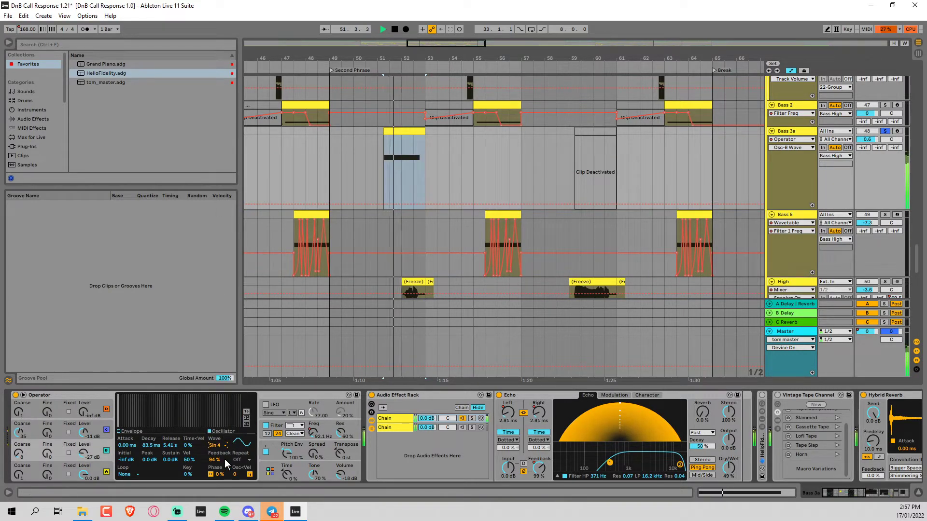
# Step: Raise Operator's oscillator B level, replaying the clip repeatedly to judge the sound
pyautogui.click(85, 452)
pyautogui.moveTo(84, 453); pyautogui.dragTo(84, 420)
pyautogui.press('space')
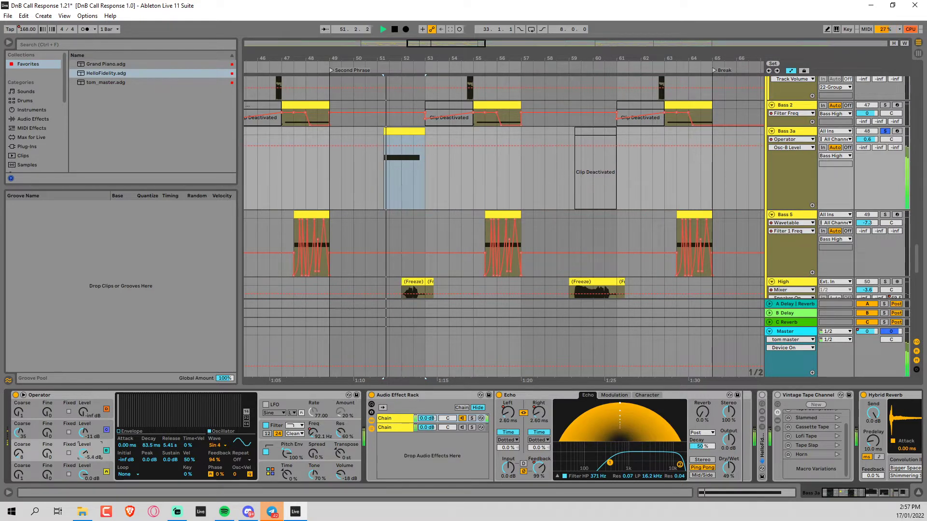
pyautogui.press('space')
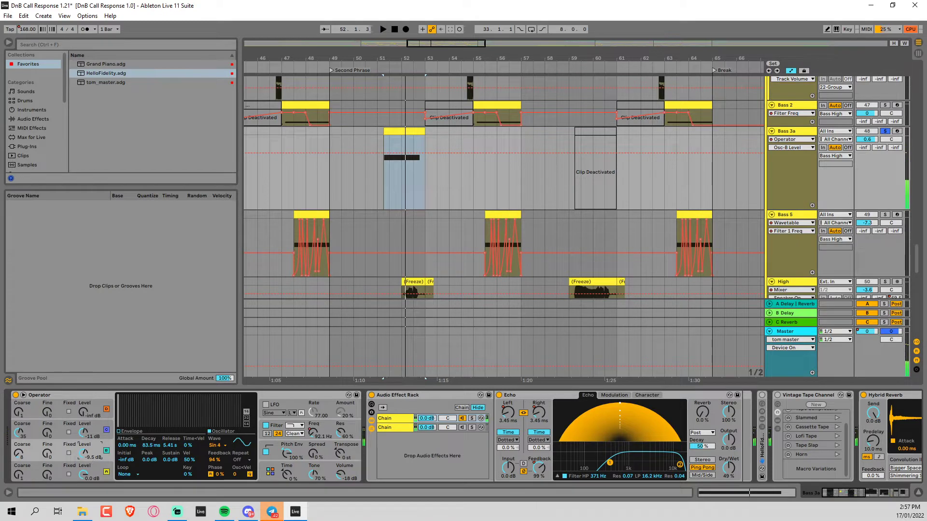
pyautogui.press('space')
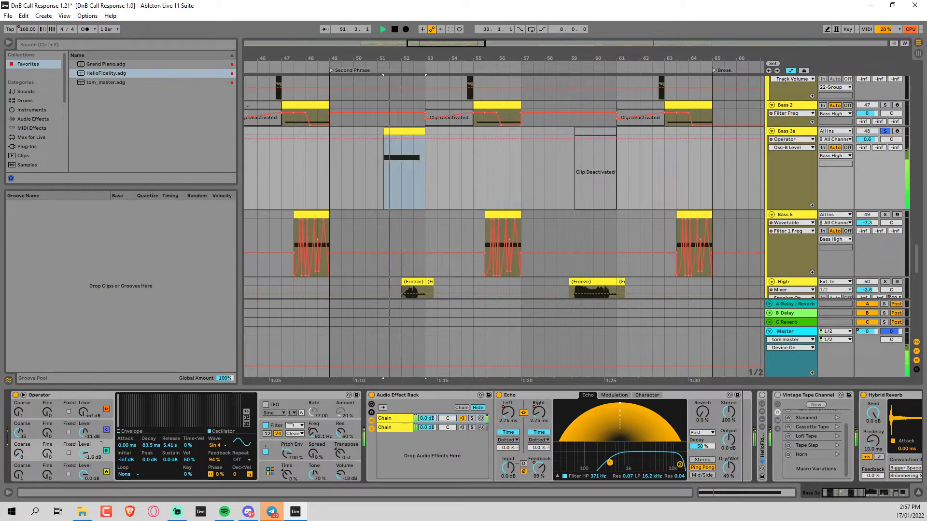
pyautogui.press('space')
pyautogui.press('space')
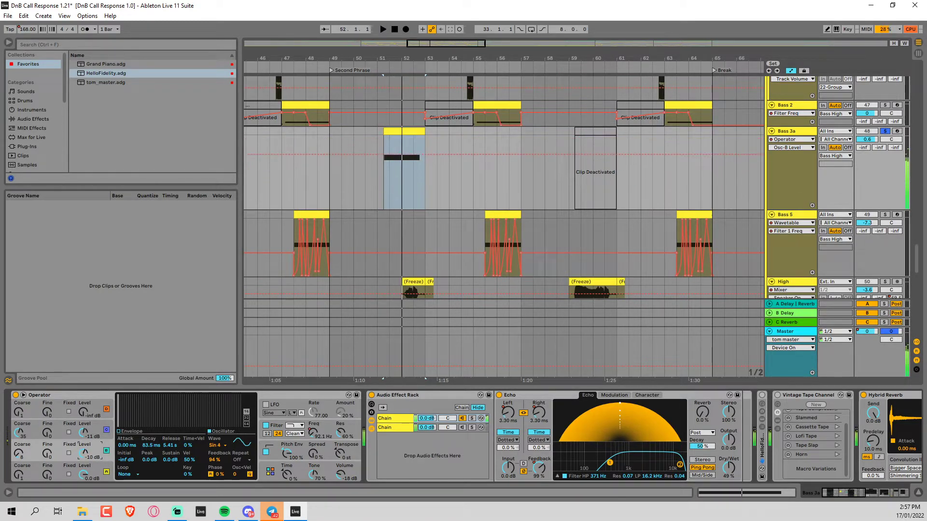
pyautogui.press('space')
pyautogui.press('space')
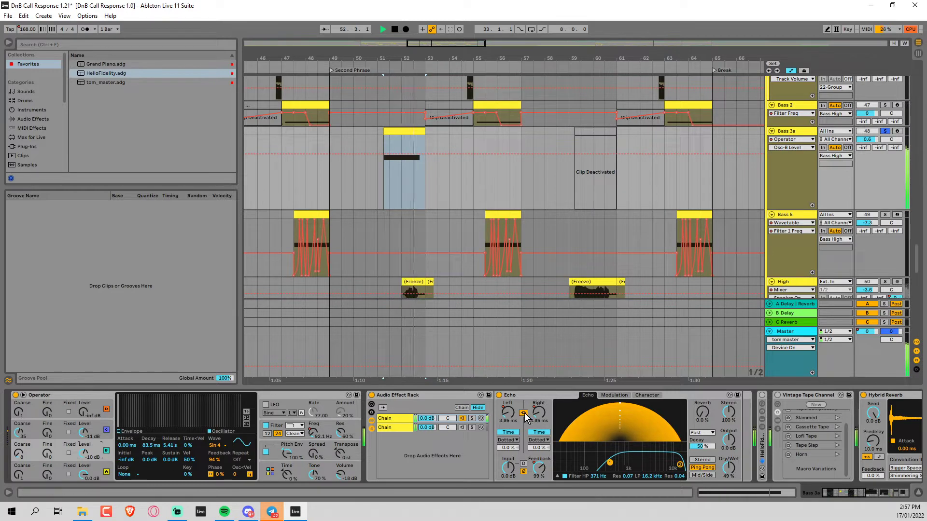
# Step: Unsolo Bass 3a to hear the clip in the full mix, and solo the track again
pyautogui.press('space')
pyautogui.click(887, 131)
pyautogui.press('space')
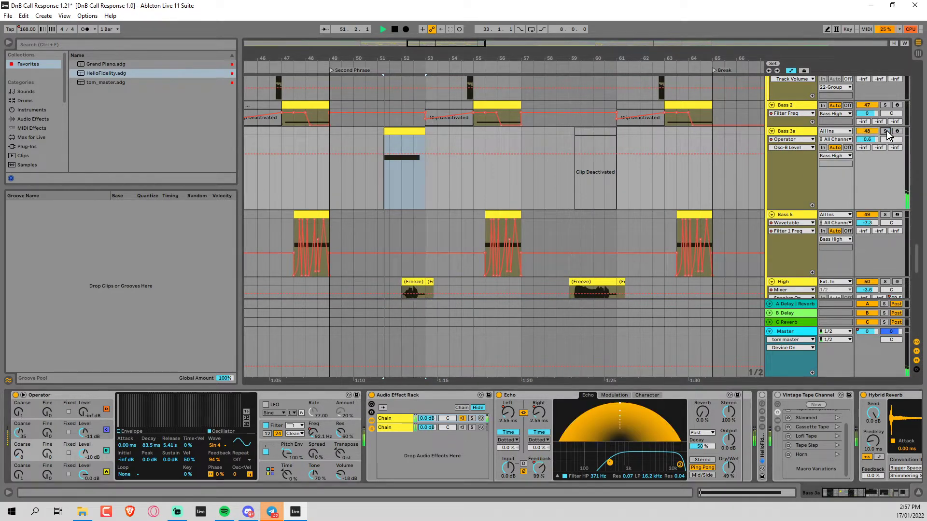
pyautogui.click(886, 131)
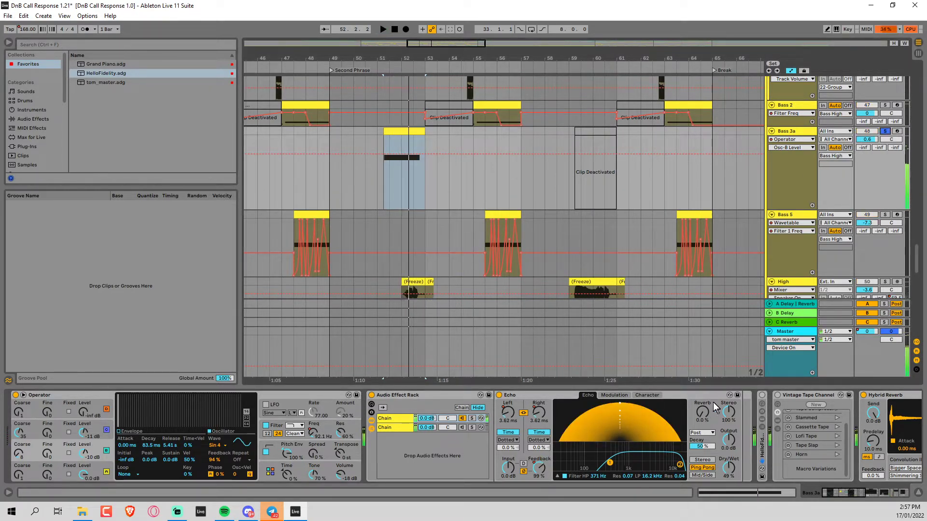
# Step: Try out Operator's Spread control while replaying the soloed clip
pyautogui.click(312, 456)
pyautogui.press('space')
pyautogui.press('space')
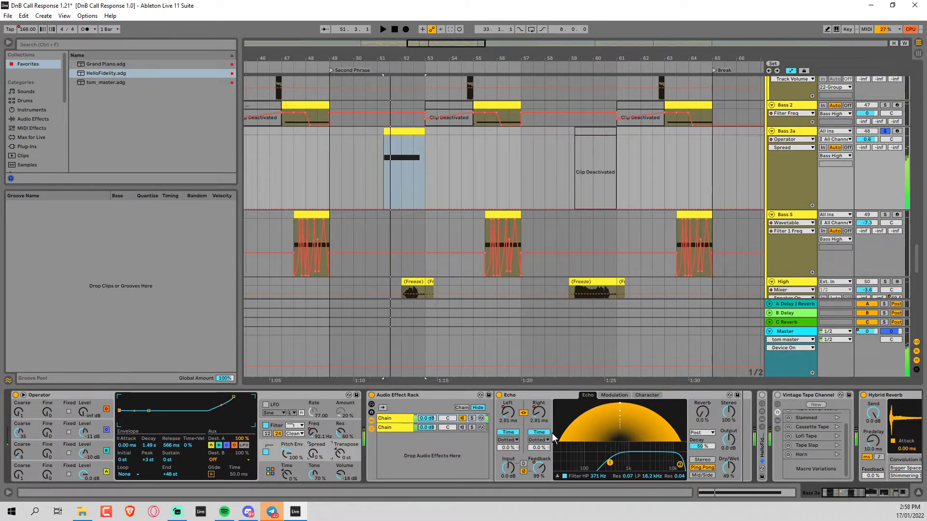
# Step: Delete the HelloFidelity and Vintage Tape Channel racks from the Bass 3a device chain
pyautogui.scroll(-3, 613, 428)
pyautogui.doubleClick(633, 393)
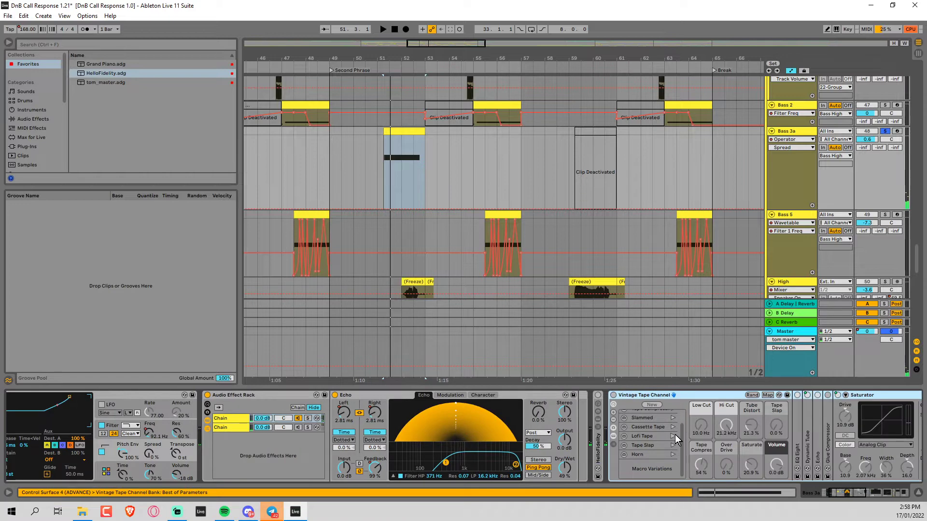
pyautogui.doubleClick(649, 395)
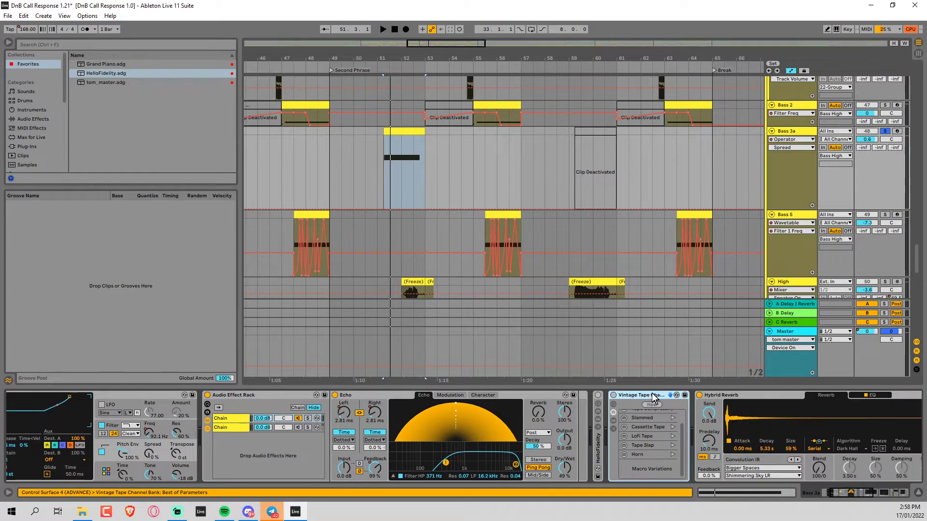
pyautogui.doubleClick(655, 396)
pyautogui.click(674, 396)
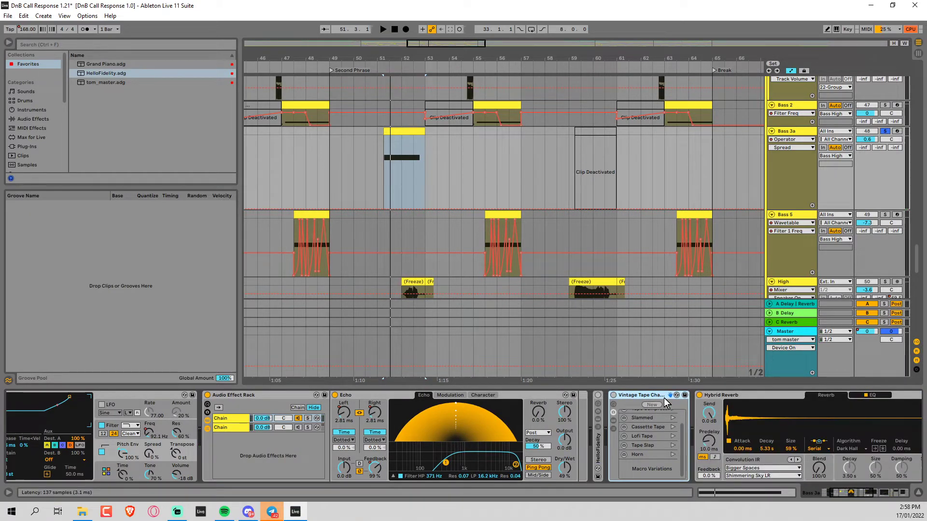
pyautogui.click(597, 442)
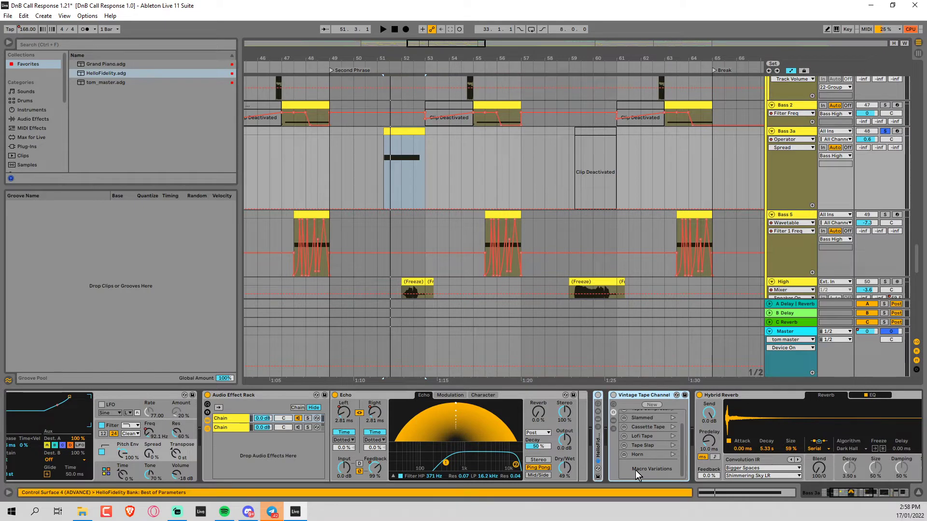
pyautogui.press('Delete')
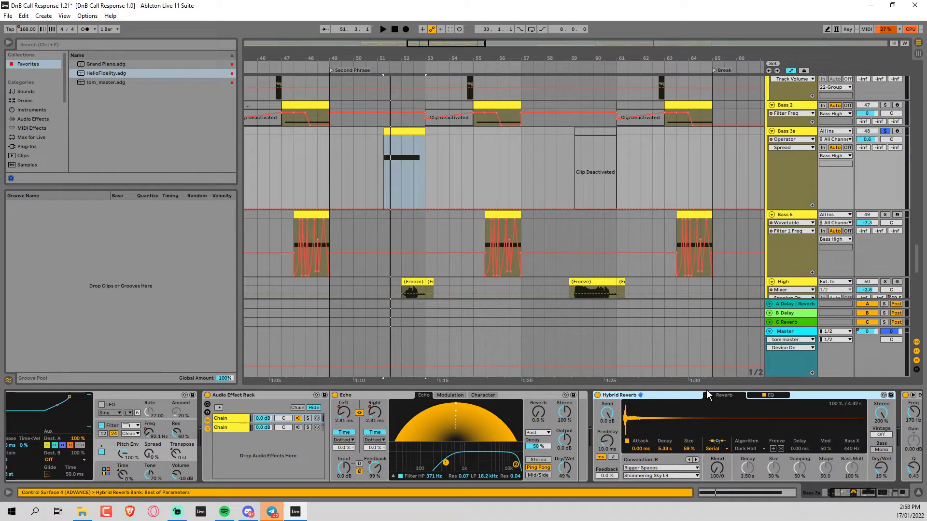
# Step: Delete the Auto Pan device between the Limiter and the Auto Filter on Bass 3a
pyautogui.scroll(-8, 864, 421)
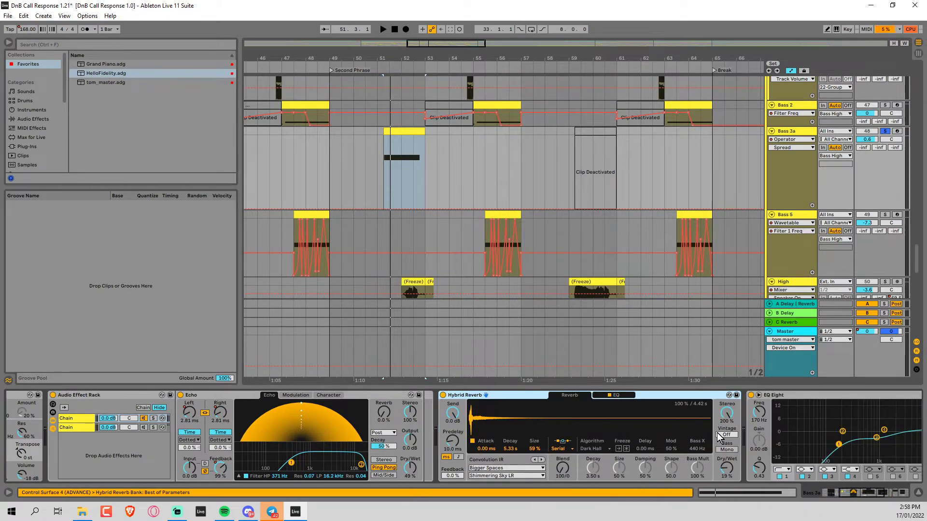
pyautogui.scroll(-3, 788, 406)
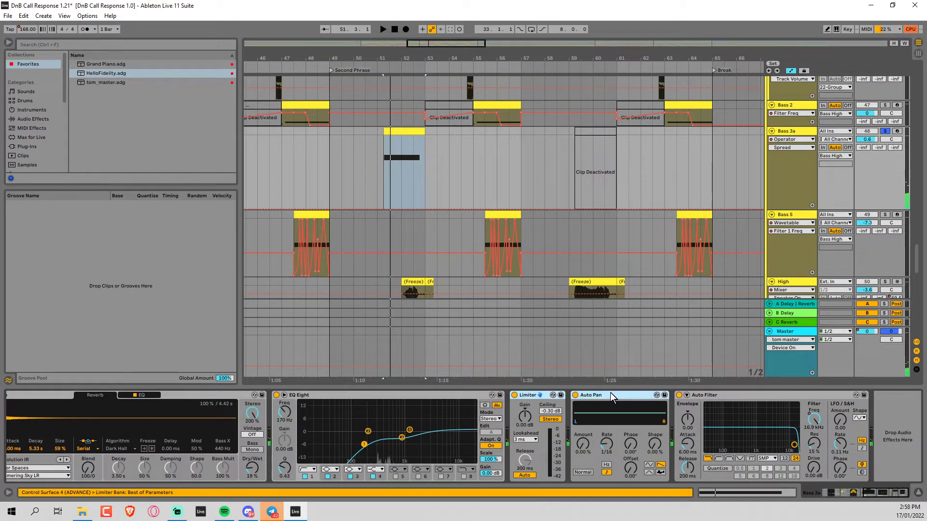
pyautogui.press('Delete')
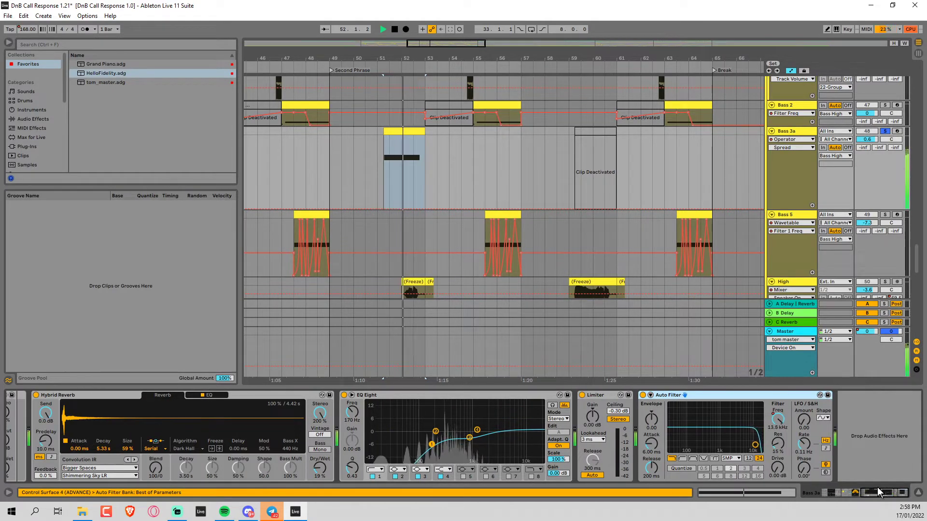
# Step: Group the Operator on Bass 3a into an Instrument Rack, and name its chain "LEft" in the chain list
pyautogui.moveTo(880, 493); pyautogui.dragTo(1, 392)
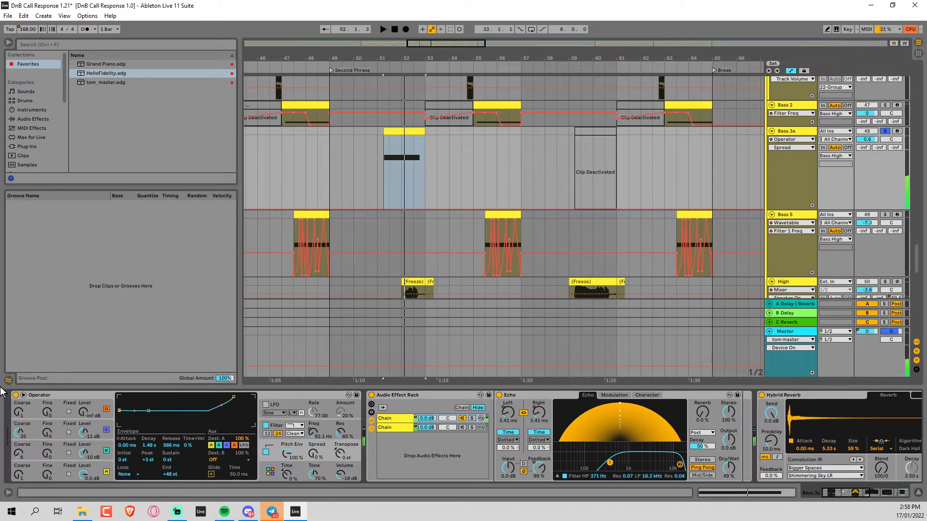
pyautogui.click(57, 394)
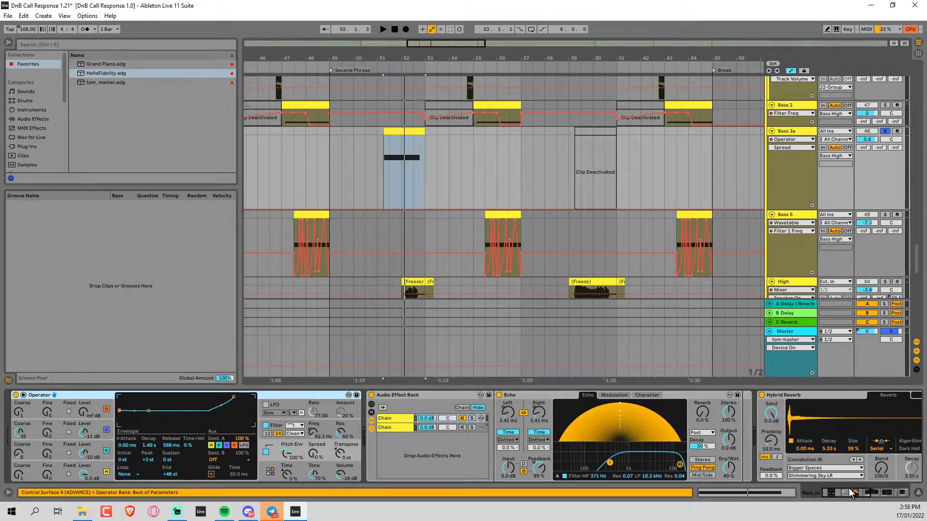
pyautogui.moveTo(852, 492); pyautogui.dragTo(889, 492)
pyautogui.rightClick(758, 395)
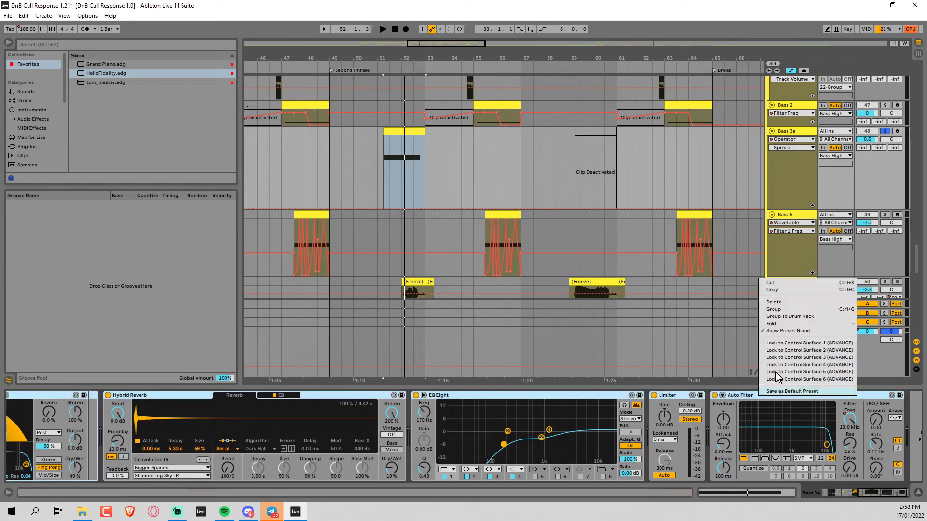
pyautogui.click(791, 320)
pyautogui.hotkey('ctrl', 'g')
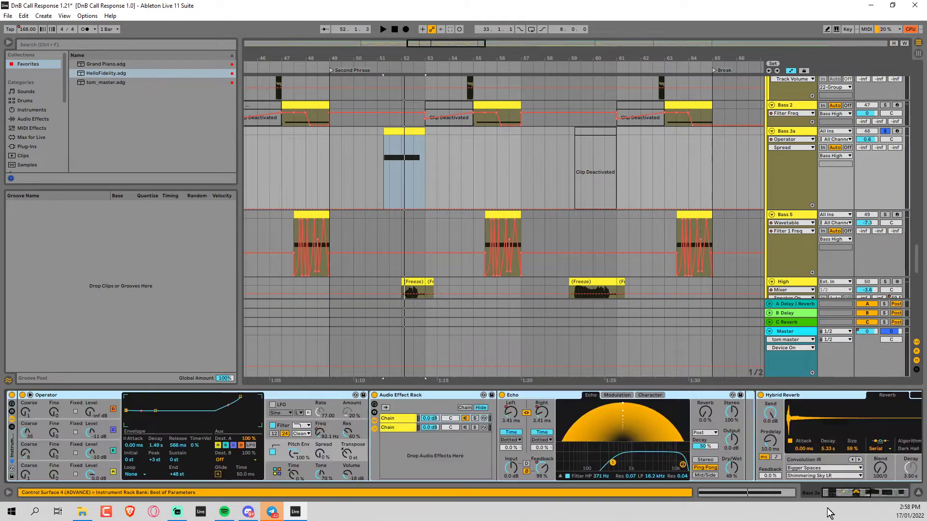
pyautogui.click(16, 427)
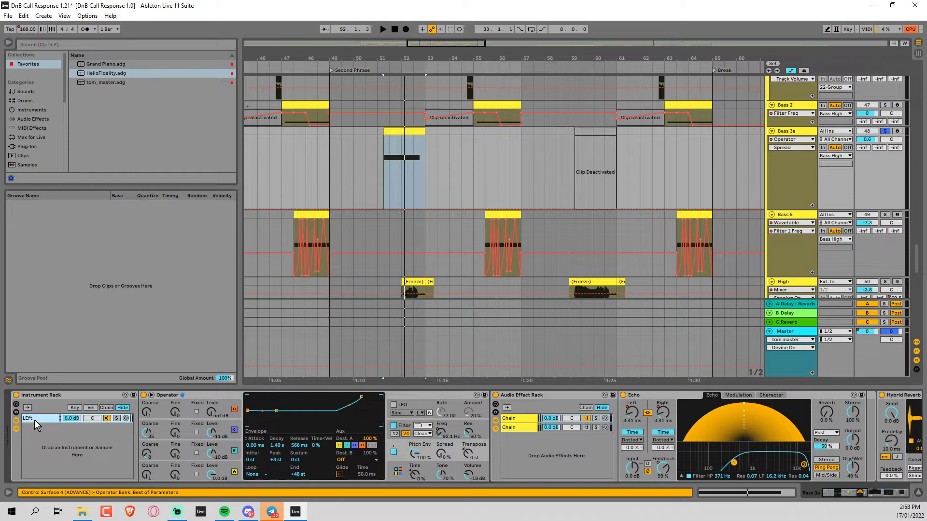
# Step: Duplicate the rack's chain as "Right" and pan the two chains fully apart, to 50L and 50R
pyautogui.hotkey('ctrl', 'd')
pyautogui.hotkey('ctrl', 'r')
pyautogui.write('Right')
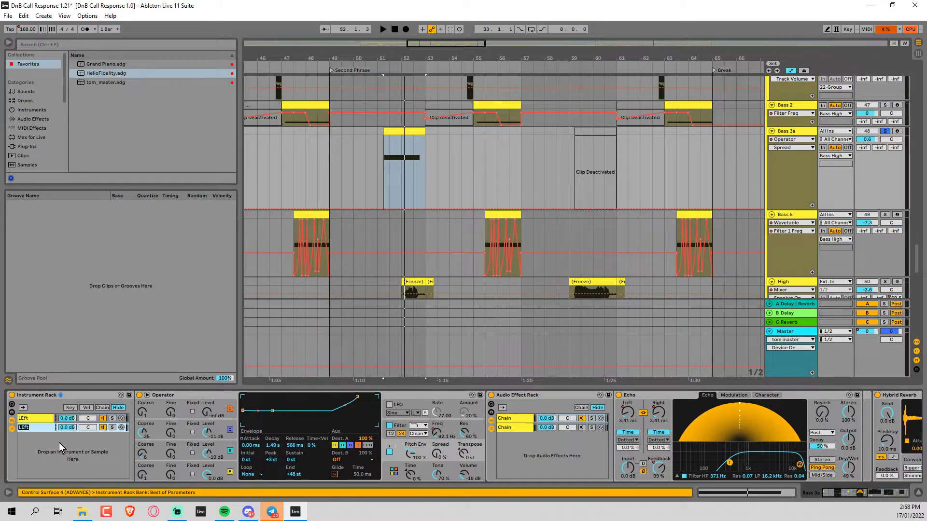
pyautogui.press('Return')
pyautogui.moveTo(89, 419); pyautogui.dragTo(89, 426)
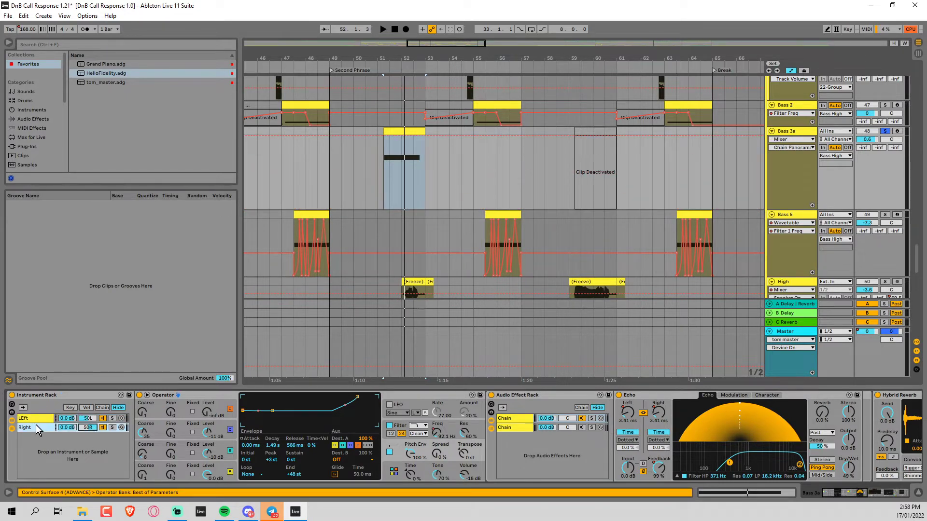
# Step: Set oscillator C's Coarse to 30 in the Right chain's Operator and play the soloed clip
pyautogui.click(142, 453)
pyautogui.moveTo(151, 432); pyautogui.dragTo(152, 435)
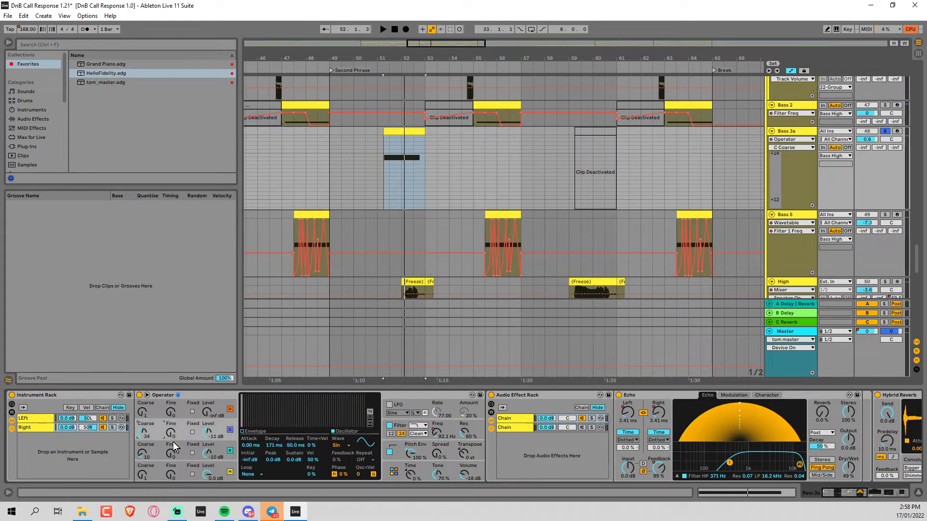
pyautogui.press('space')
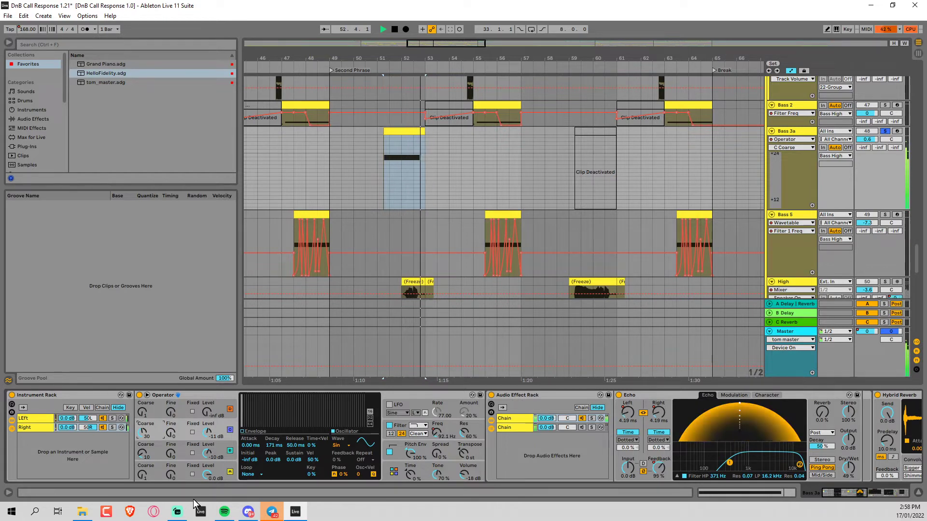
# Step: Lower the Bass 3a track volume to -2.3 dB and stop playback
pyautogui.click(868, 139)
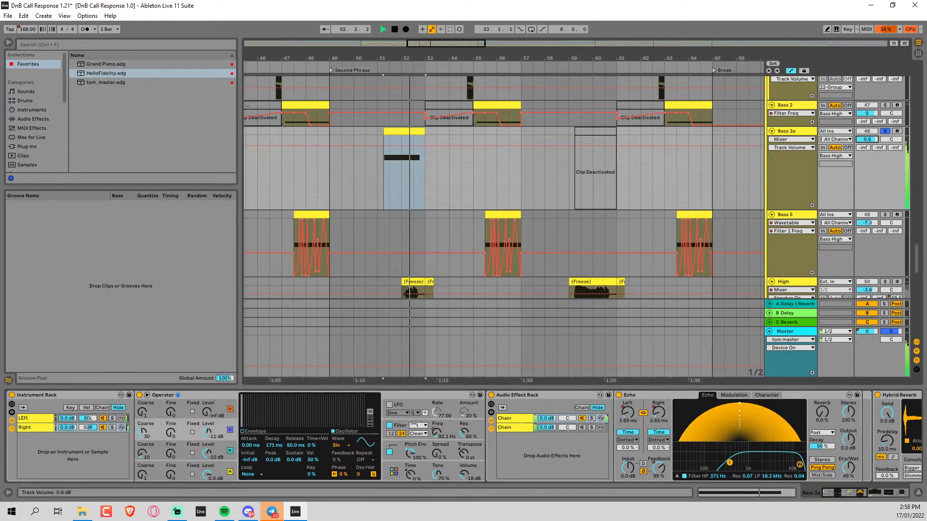
pyautogui.click(867, 493)
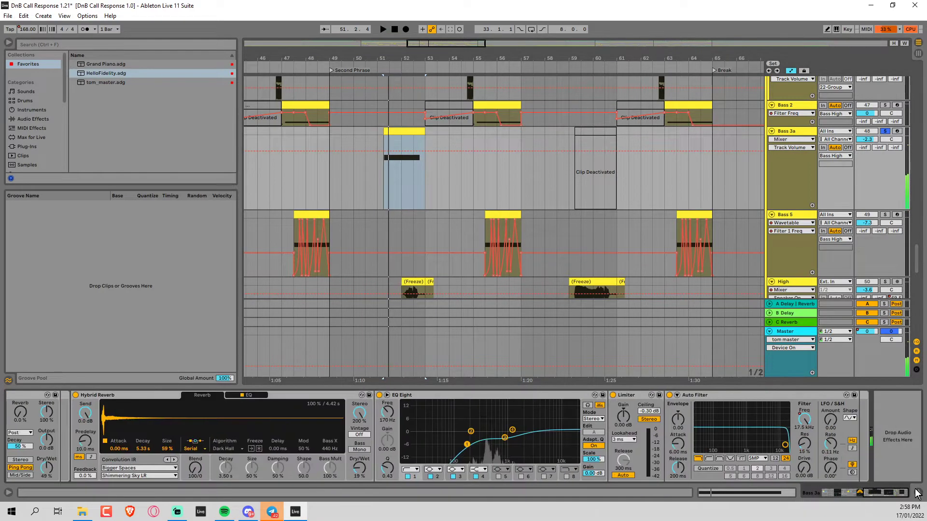
pyautogui.press('space')
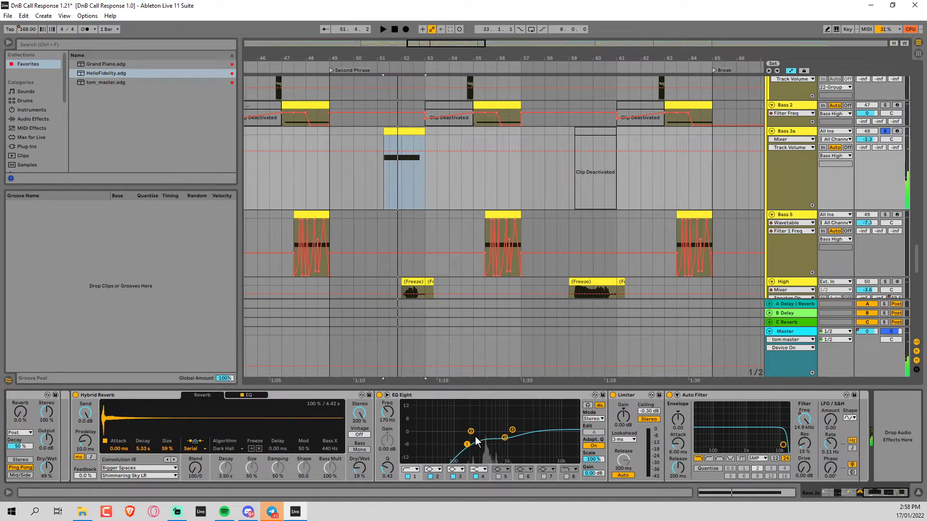
# Step: Duplicate the EQ Eight and shape the copy's band 3 into a narrow -15 dB cut at about 391 Hz during playback
pyautogui.click(453, 398)
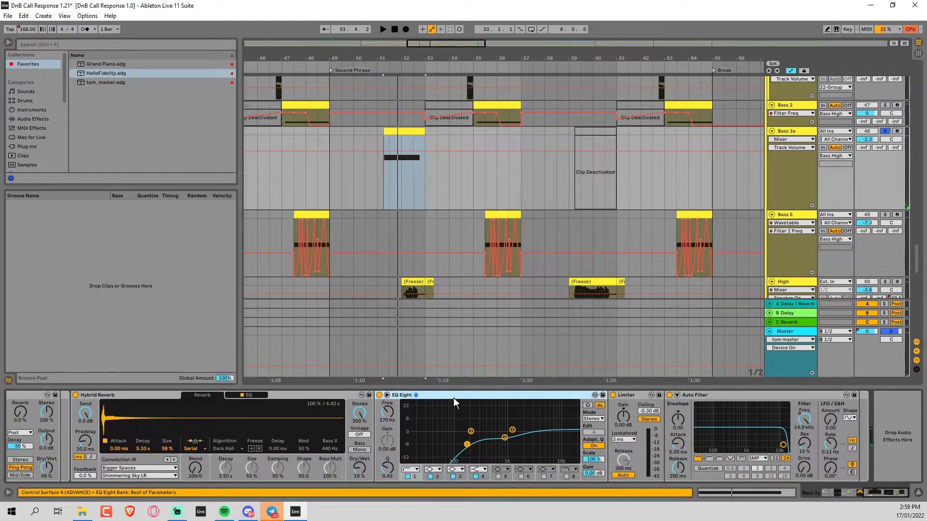
pyautogui.hotkey('ctrl', 'd')
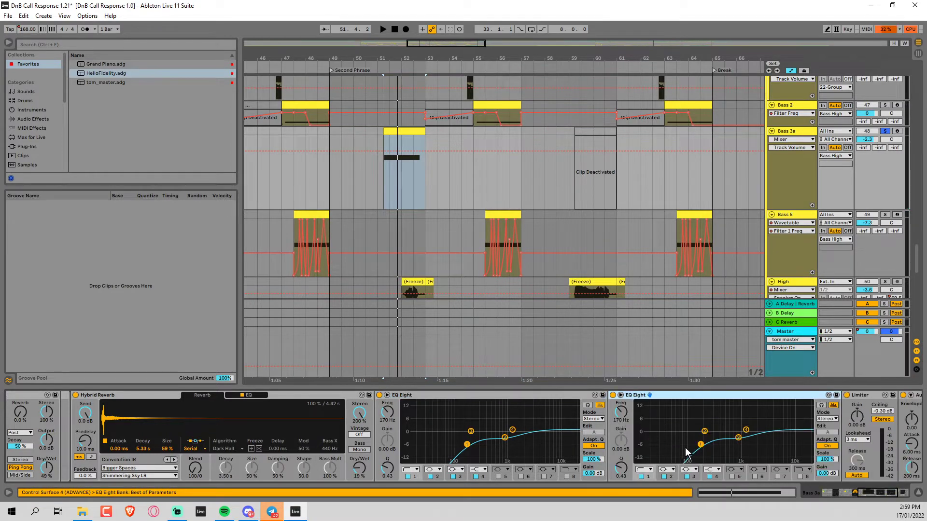
pyautogui.press('space')
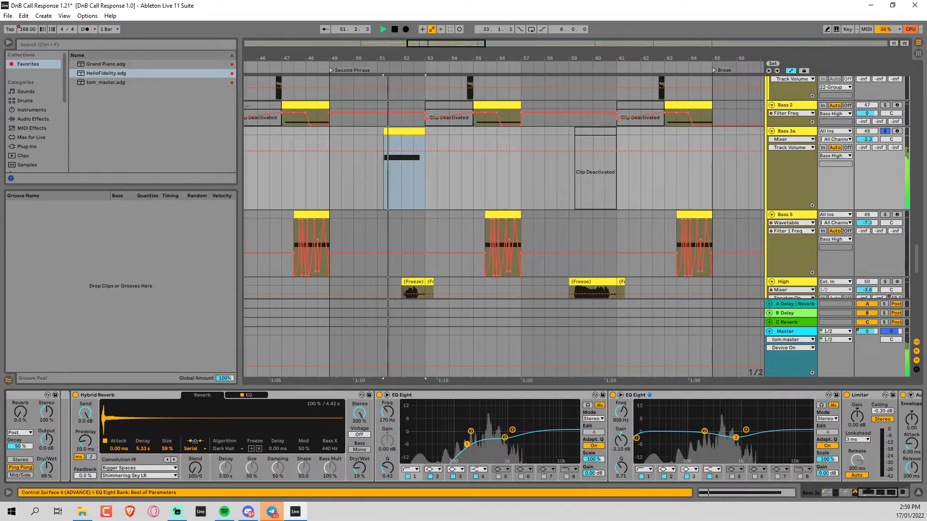
pyautogui.moveTo(738, 441); pyautogui.dragTo(721, 447)
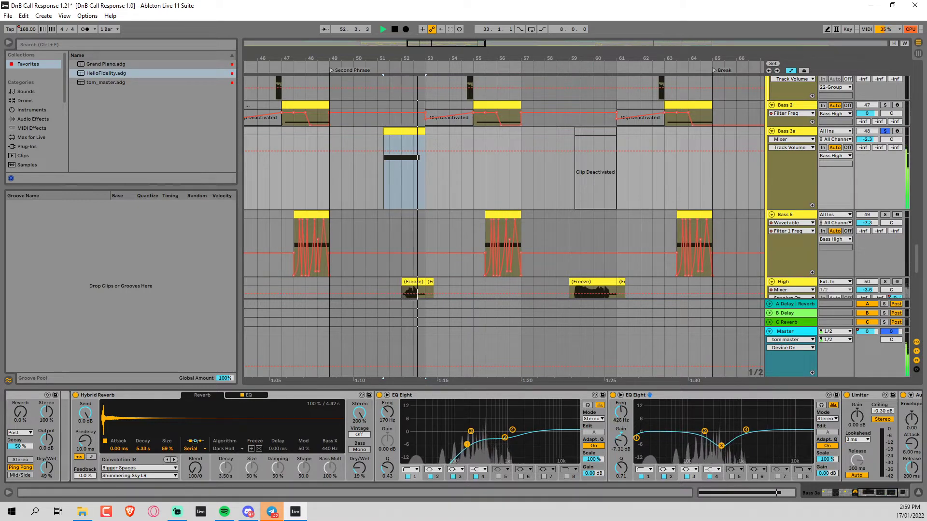
pyautogui.moveTo(621, 469); pyautogui.dragTo(621, 442)
pyautogui.moveTo(721, 447); pyautogui.dragTo(719, 460)
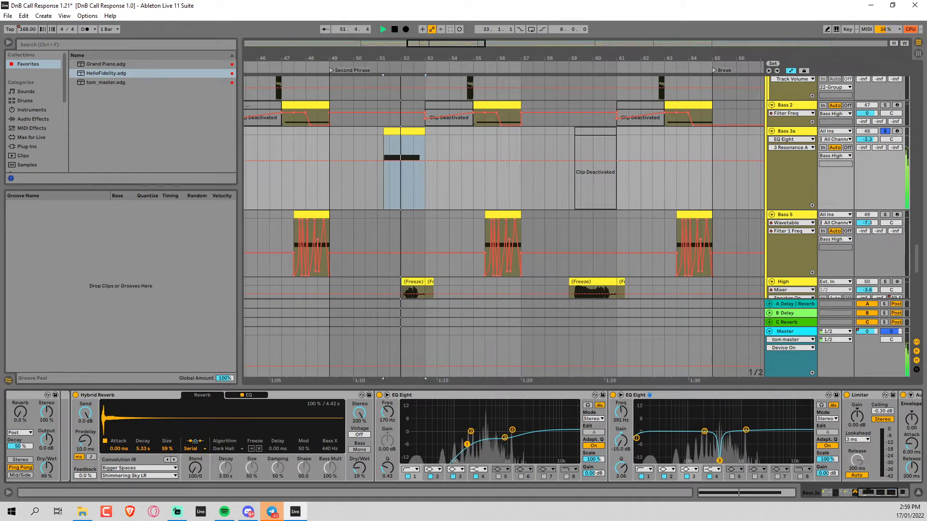
# Step: Widen the second EQ Eight's band 3 cut to a Q of 0.56 and set it to about 383 Hz and -12.5 dB
pyautogui.press('space')
pyautogui.moveTo(621, 468); pyautogui.dragTo(621, 490)
pyautogui.press('space')
pyautogui.moveTo(719, 457); pyautogui.dragTo(720, 451)
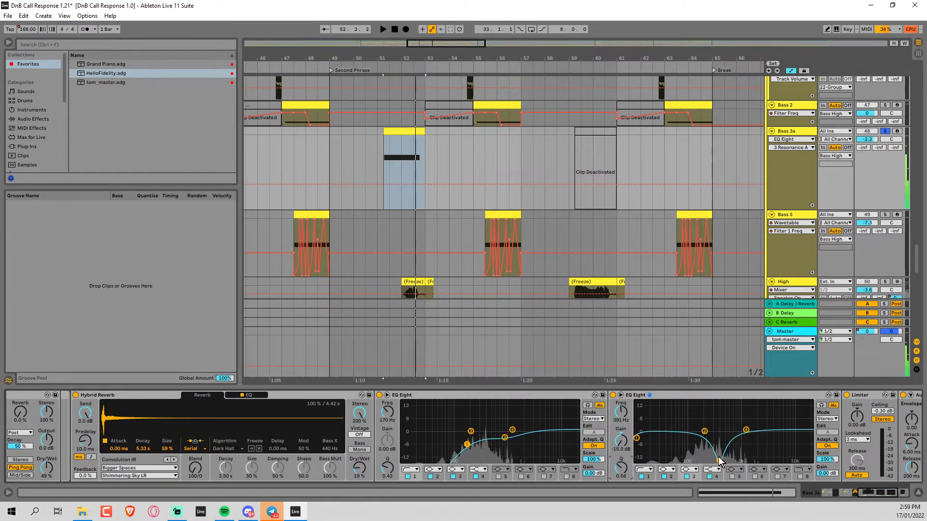
pyautogui.moveTo(720, 462); pyautogui.dragTo(719, 457)
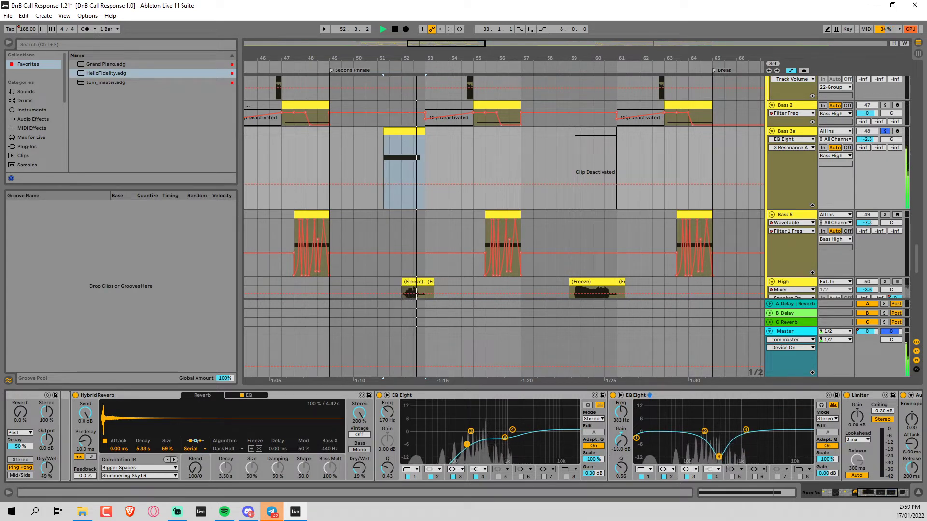
pyautogui.press('space')
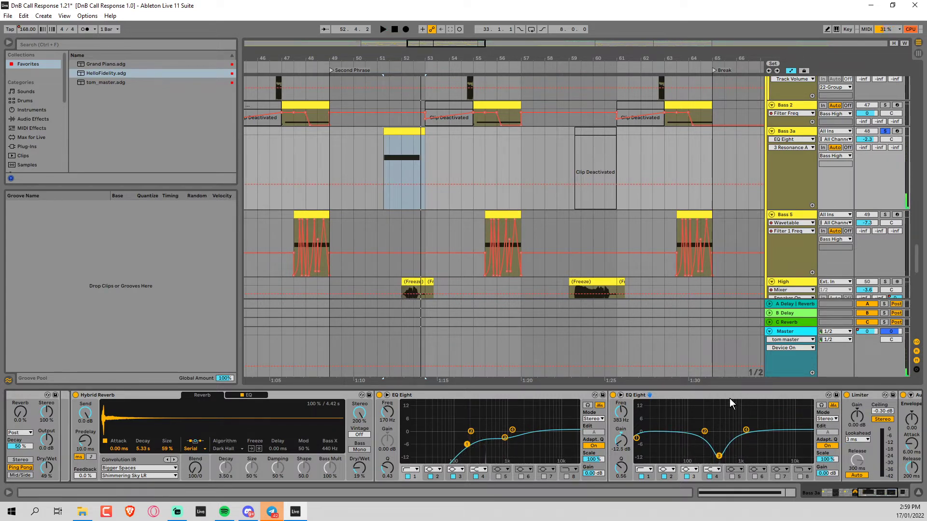
# Step: Review the Bass 3a device chain, including the Echo in the Audio Effect Rack and the Instrument Rack's chains
pyautogui.click(730, 397)
pyautogui.scroll(1, 676, 436)
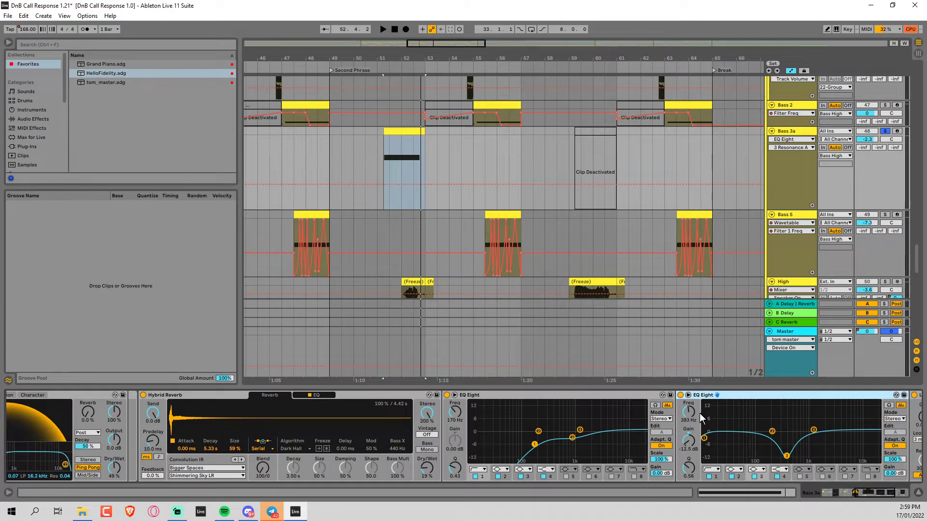
pyautogui.scroll(5, 700, 417)
pyautogui.click(103, 420)
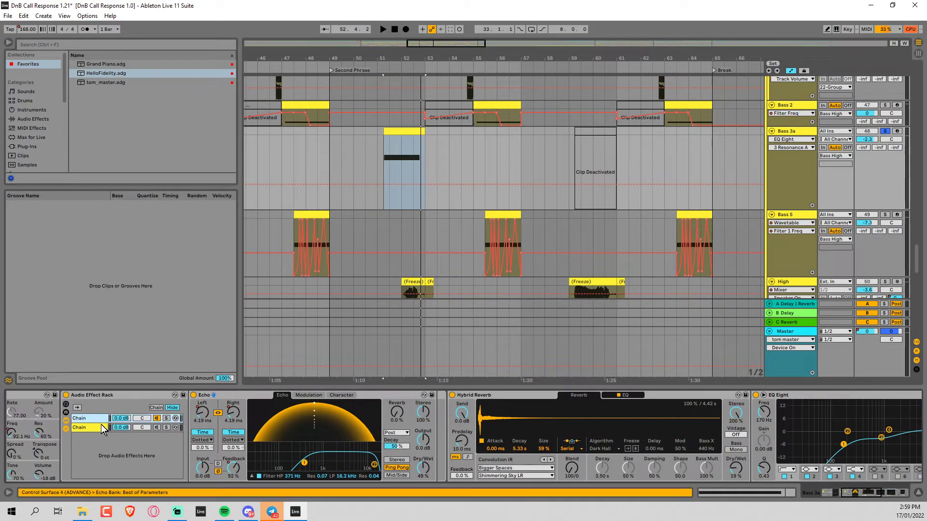
pyautogui.scroll(-8, 40, 441)
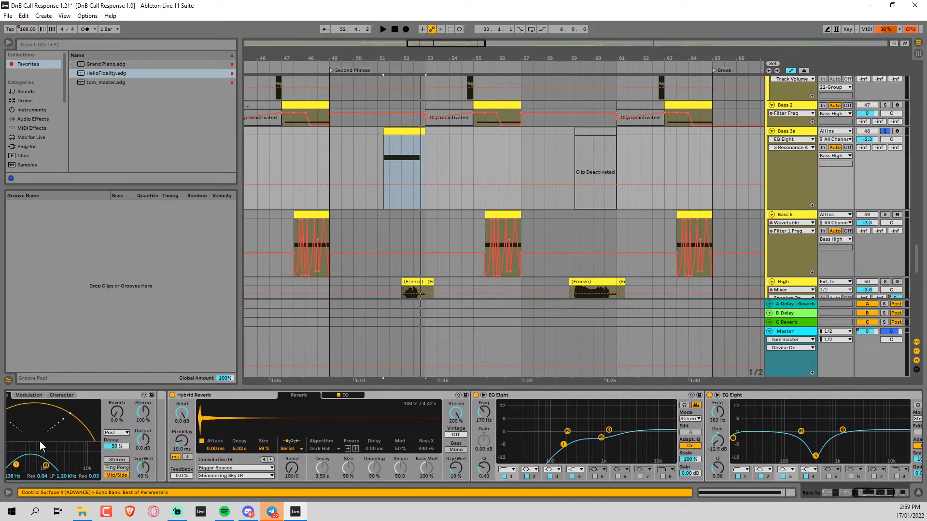
pyautogui.scroll(8, 39, 441)
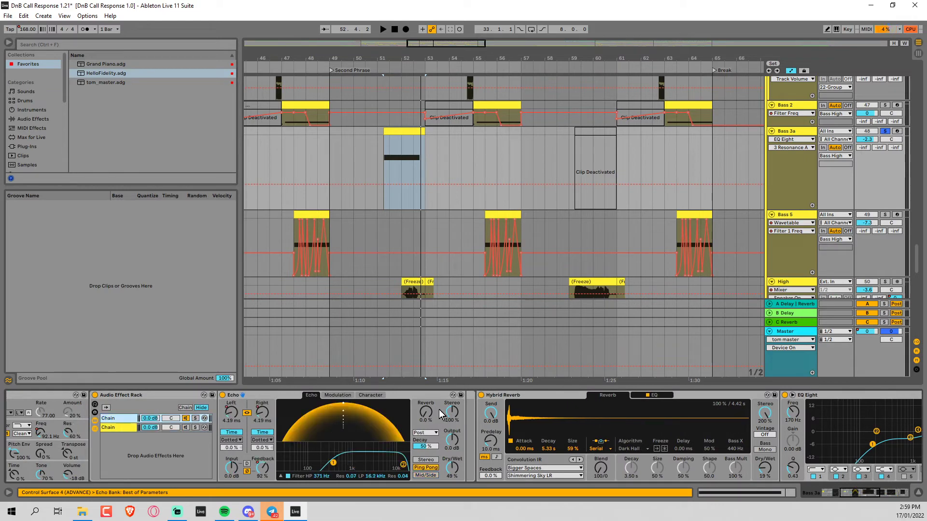
pyautogui.scroll(-4, 512, 403)
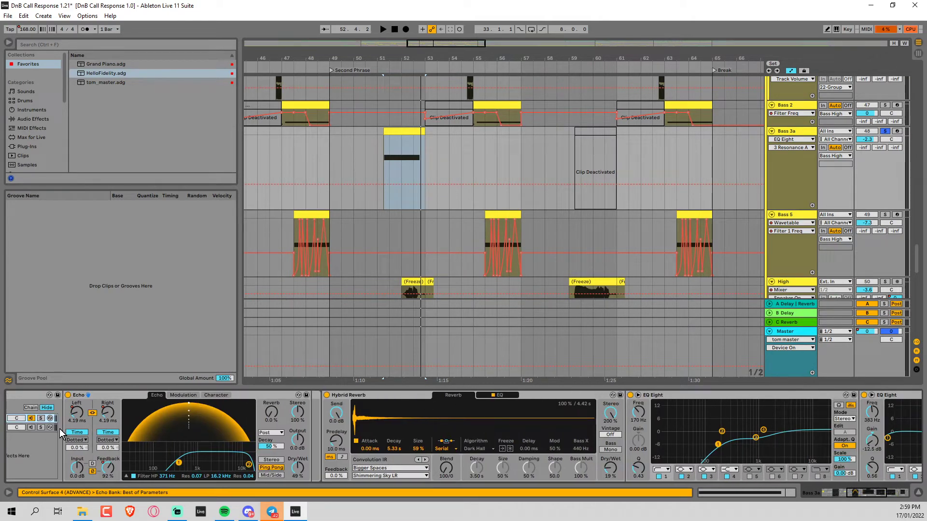
pyautogui.scroll(4, 256, 450)
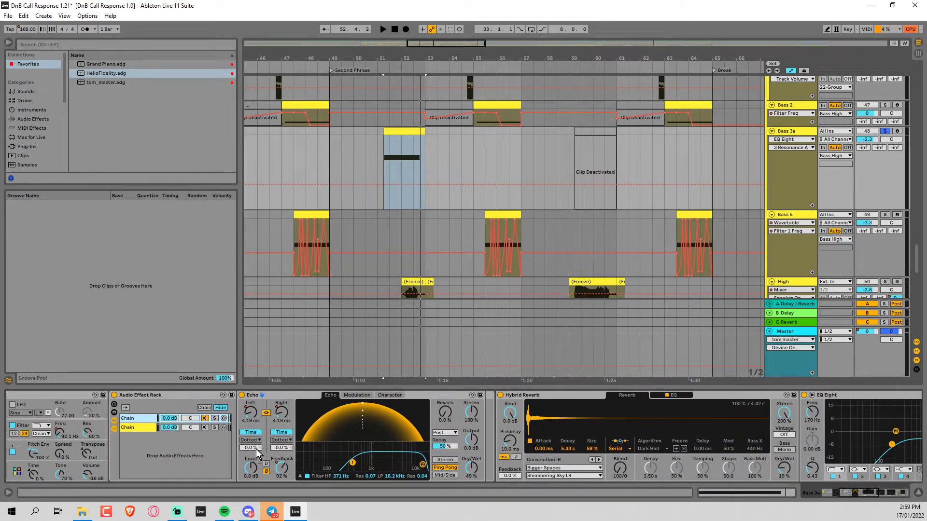
pyautogui.scroll(9, 256, 449)
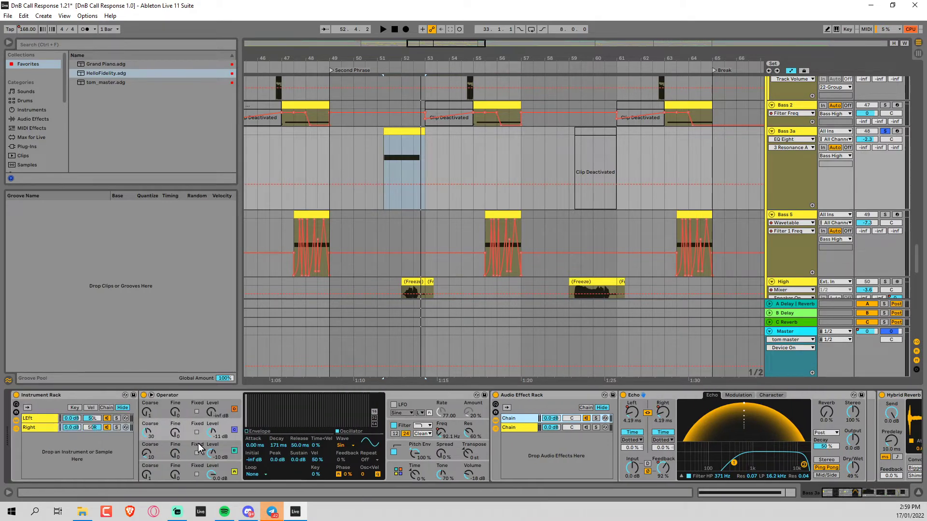
# Step: Move the second EQ Eight to the end of the chain and soften its band 3 cut to about 426 Hz and -5.83 dB
pyautogui.scroll(-20, 198, 443)
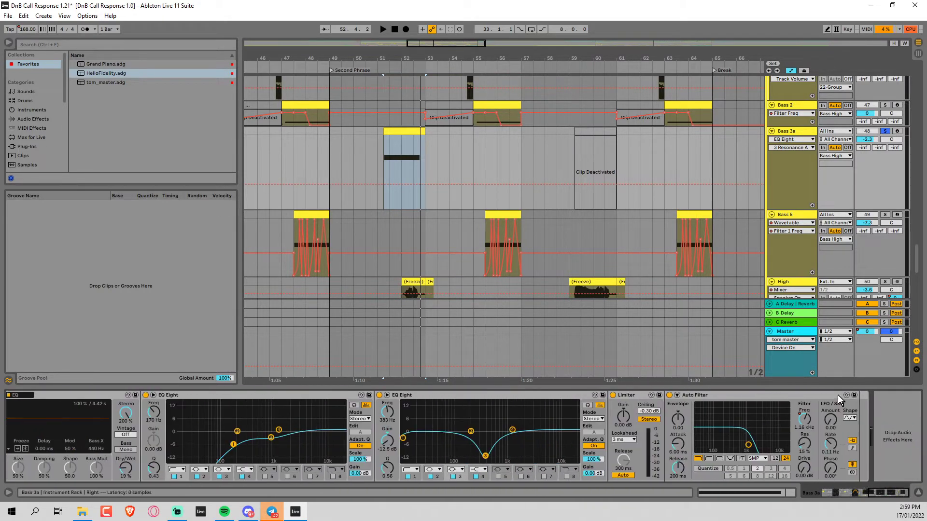
pyautogui.click(461, 394)
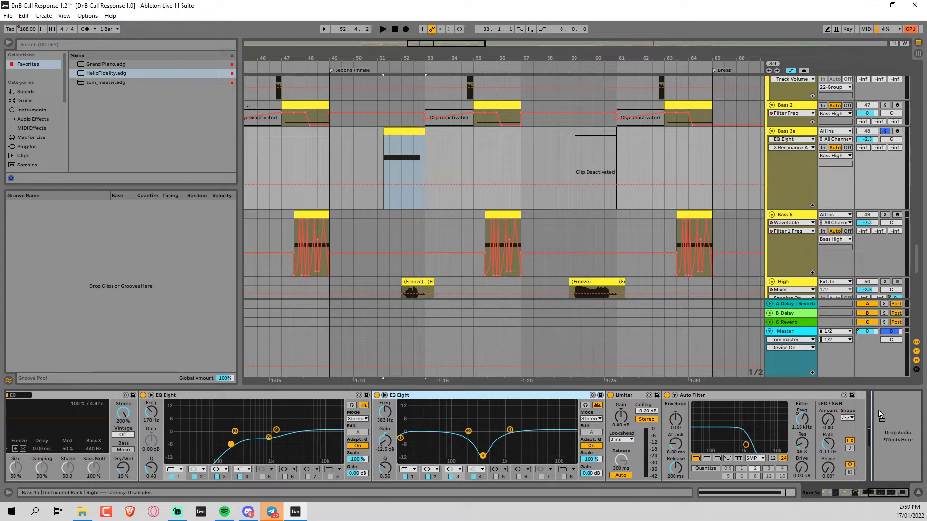
pyautogui.moveTo(884, 432); pyautogui.dragTo(883, 432)
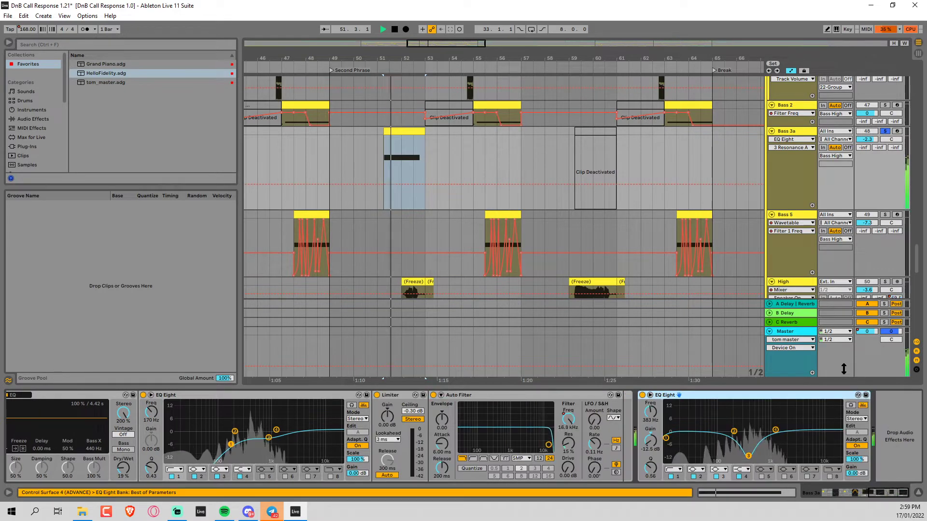
pyautogui.press('space')
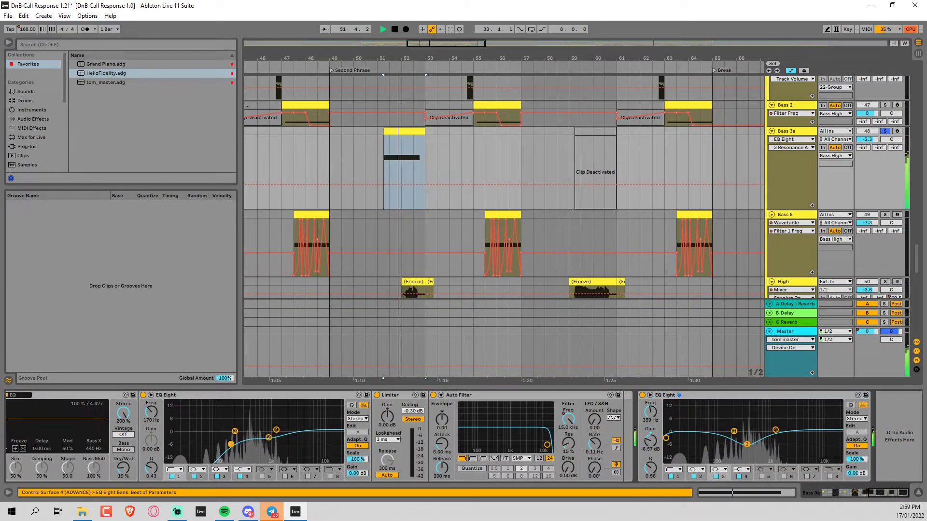
pyautogui.moveTo(756, 430)
pyautogui.mouseDown()
pyautogui.moveTo(736, 441)
pyautogui.moveTo(749, 441)
pyautogui.moveTo(746, 427)
pyautogui.moveTo(752, 444)
pyautogui.mouseUp()
# Step: Raise the Bass 3a track volume to 3.2 dB and unsolo the track to hear it in the mix
pyautogui.moveTo(869, 139)
pyautogui.mouseDown()
pyautogui.moveTo(869, 115)
pyautogui.moveTo(869, 123)
pyautogui.mouseUp()
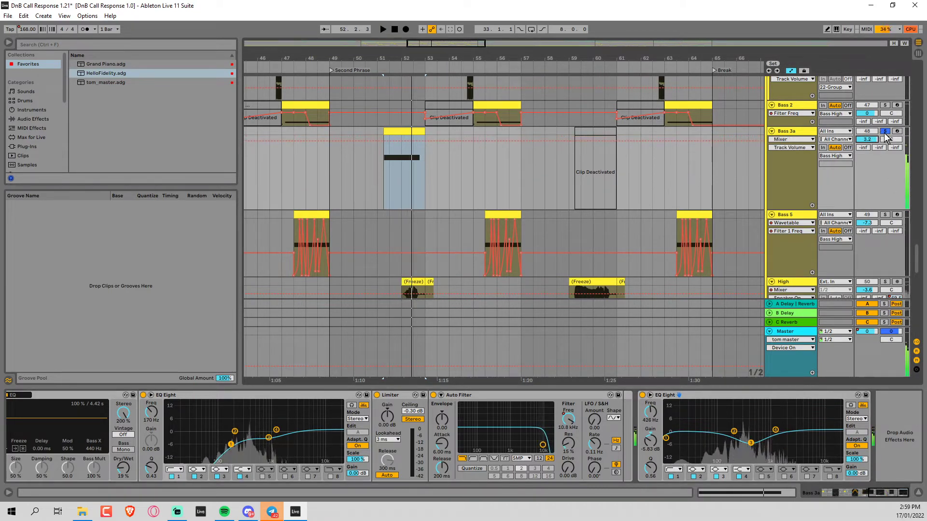
pyautogui.click(885, 131)
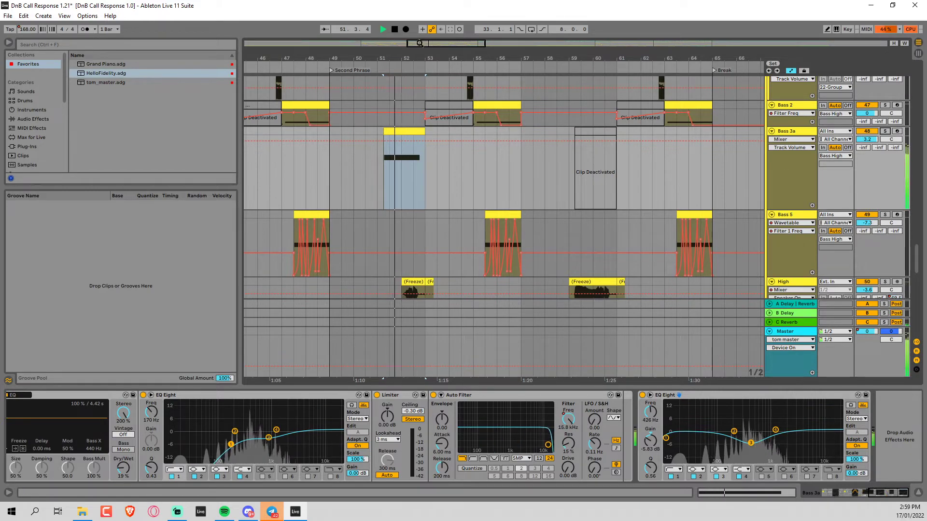
# Step: Try shortening the E-1 note in the Bass 3a clip so it ends at 1.4.3
pyautogui.moveTo(419, 43); pyautogui.dragTo(438, 97)
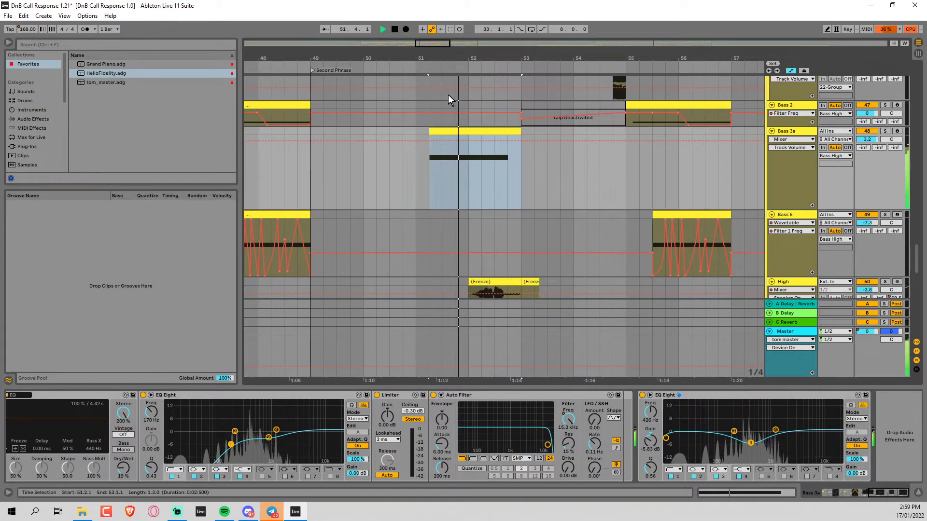
pyautogui.click(483, 166)
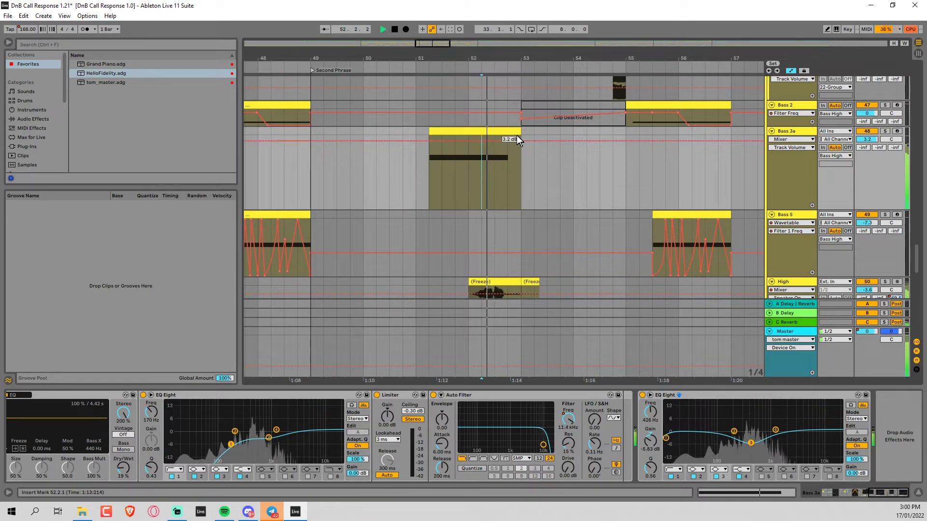
pyautogui.press('space')
pyautogui.doubleClick(500, 129)
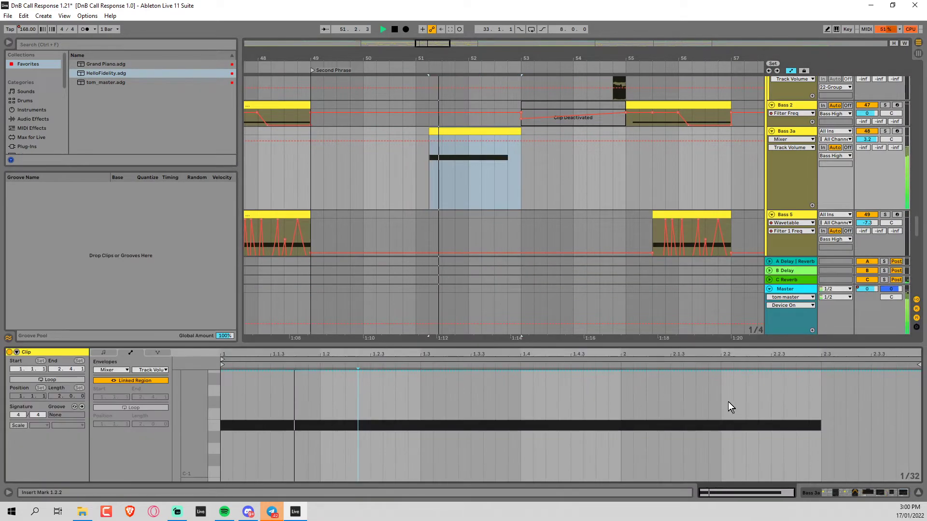
pyautogui.click(834, 424)
pyautogui.click(104, 353)
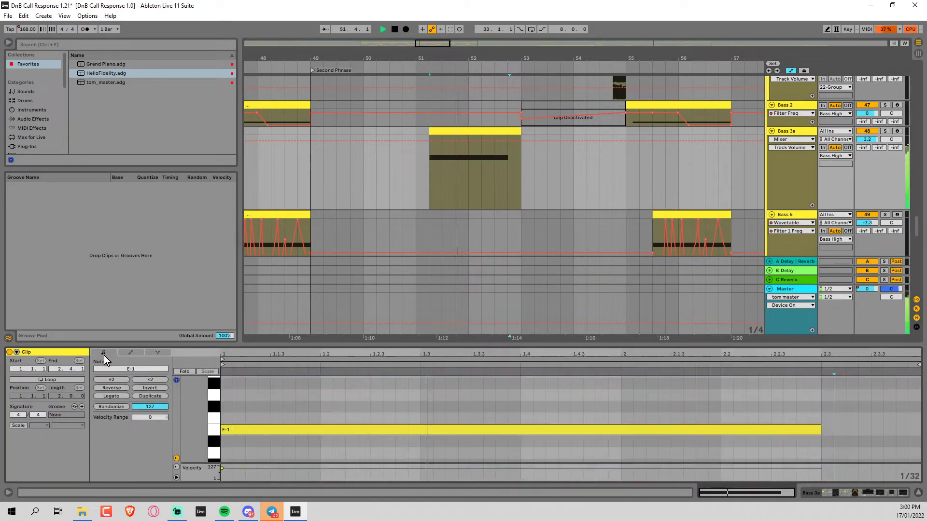
pyautogui.moveTo(819, 429); pyautogui.dragTo(572, 431)
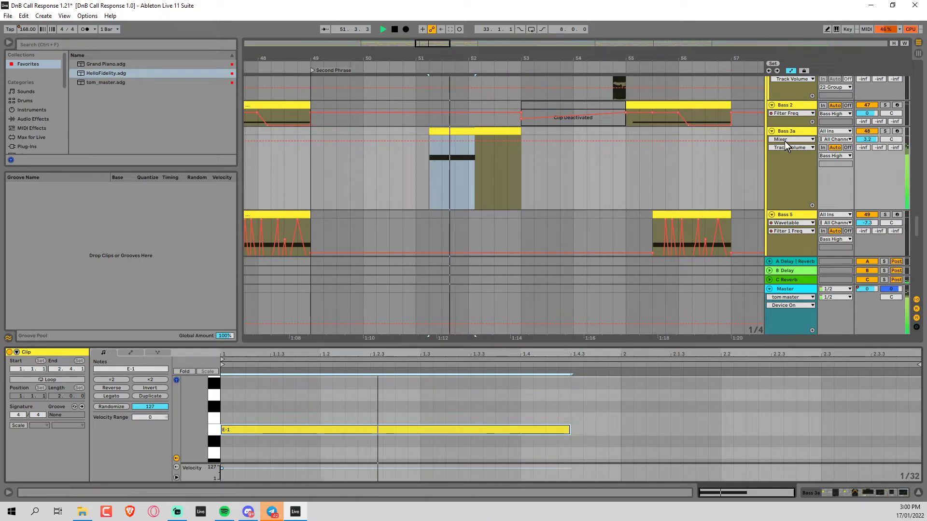
pyautogui.hotkey('ctrl', 'z')
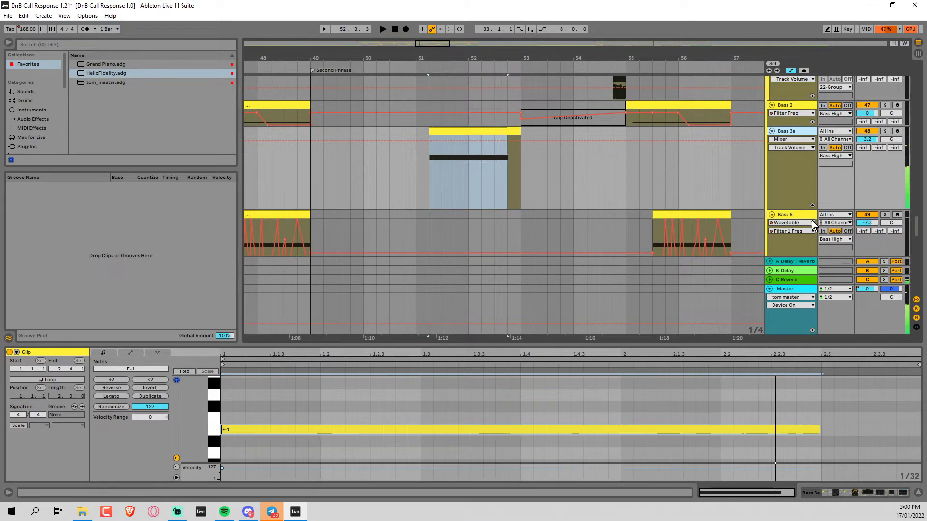
# Step: Return to the Bass 3a devices and show the Auto Filter's Frequency automation on the track
pyautogui.doubleClick(794, 135)
pyautogui.press('space')
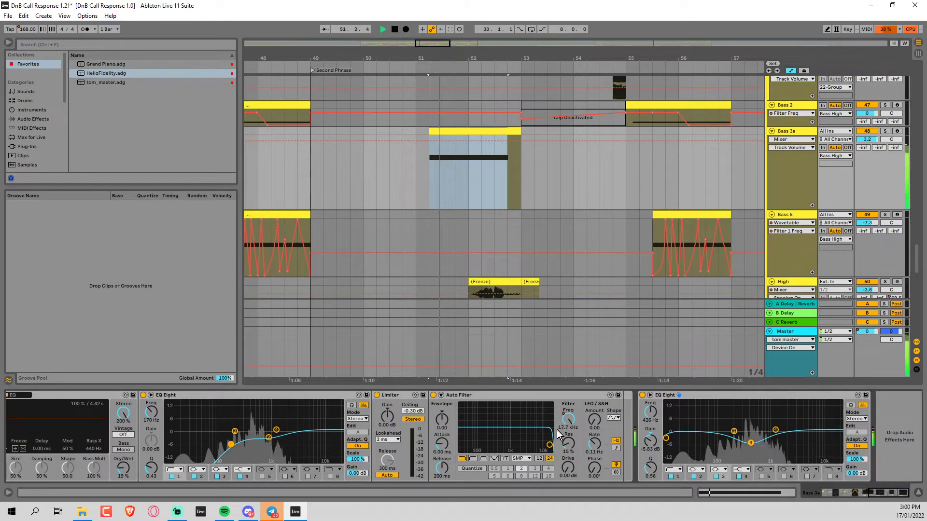
pyautogui.click(571, 418)
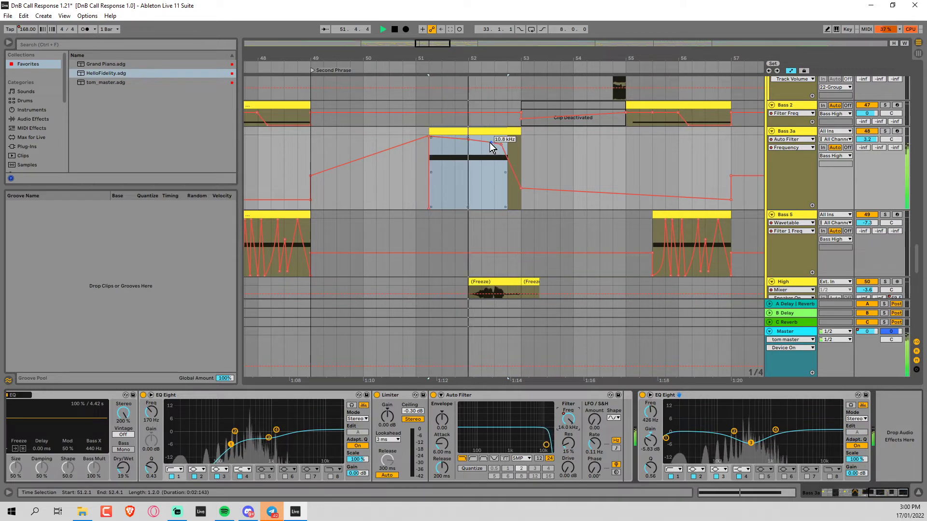
# Step: Try dropping the 10.8 kHz filter automation point near the end of the Bass 3a clip to the minimum
pyautogui.moveTo(490, 143); pyautogui.dragTo(492, 209)
pyautogui.hotkey('ctrl', 'z')
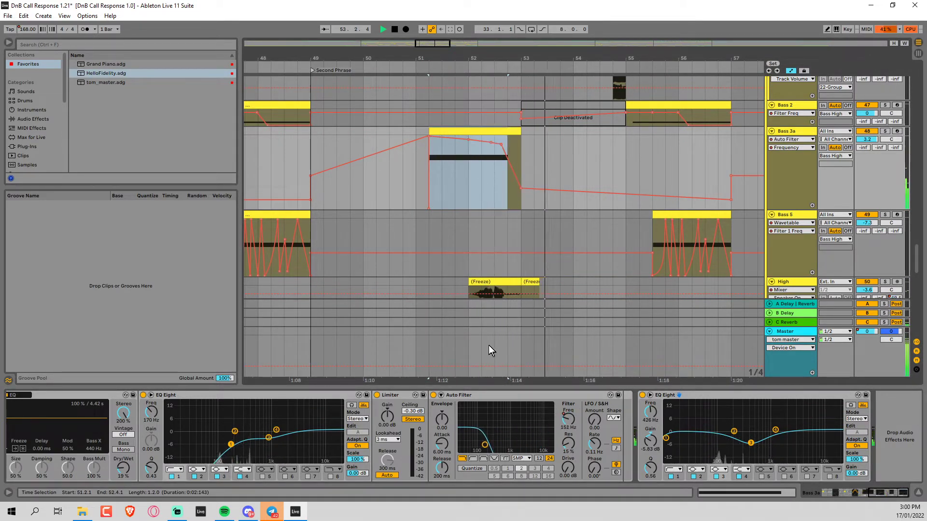
# Step: Move the Auto Filter out of the effect rack, directly before the last EQ Eight, and play the clip
pyautogui.press('space')
pyautogui.click(488, 395)
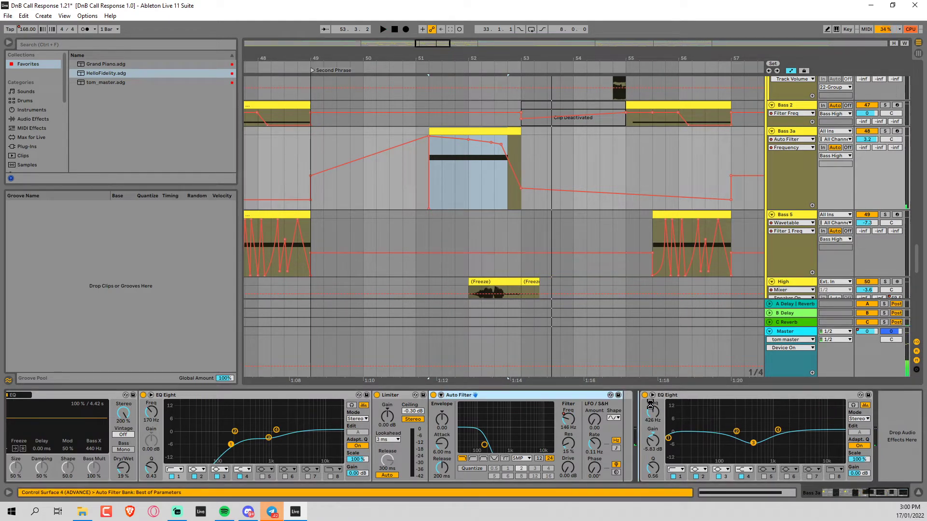
pyautogui.press('space')
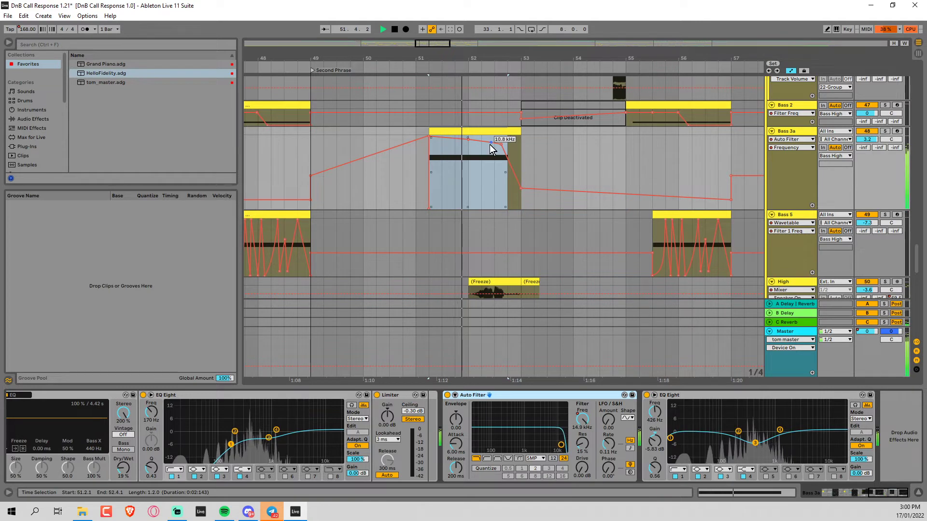
# Step: Reshape the Bass 3a filter frequency automation into a dip to the minimum, a short peak, and a final drop at the note's end
pyautogui.moveTo(491, 143); pyautogui.dragTo(491, 208)
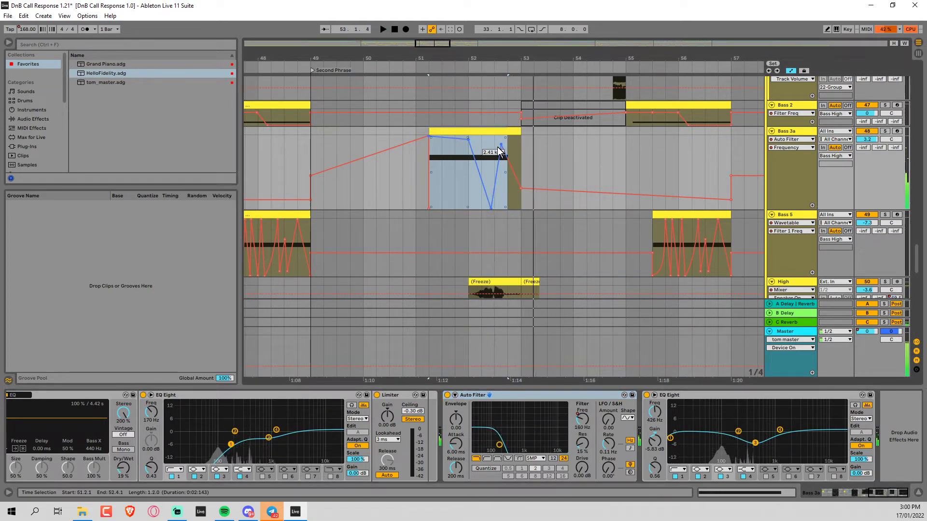
pyautogui.moveTo(501, 145); pyautogui.dragTo(495, 142)
pyautogui.moveTo(521, 188); pyautogui.dragTo(507, 209)
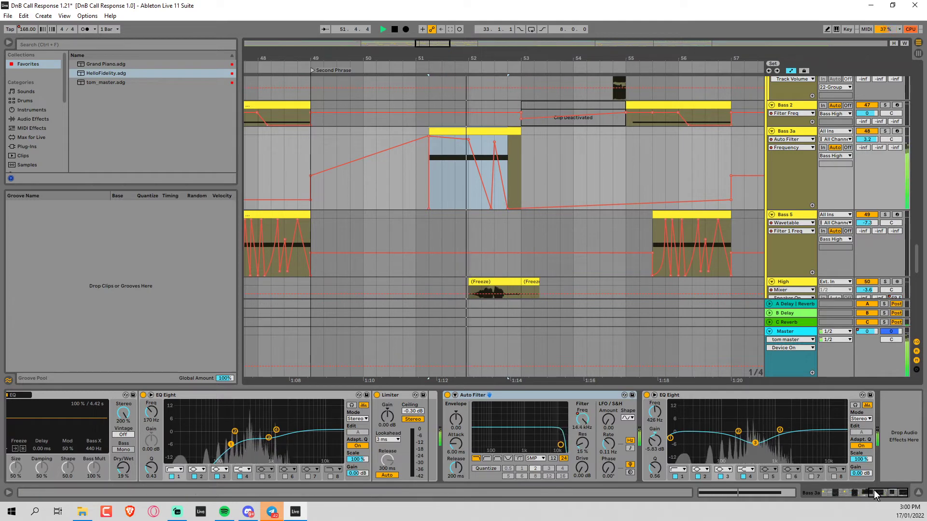
# Step: Solo Bass 3a, insert a Redux between the rack's Limiter and the Auto Filter, and play the clip
pyautogui.moveTo(874, 492); pyautogui.dragTo(763, 484)
pyautogui.press('space')
pyautogui.click(885, 132)
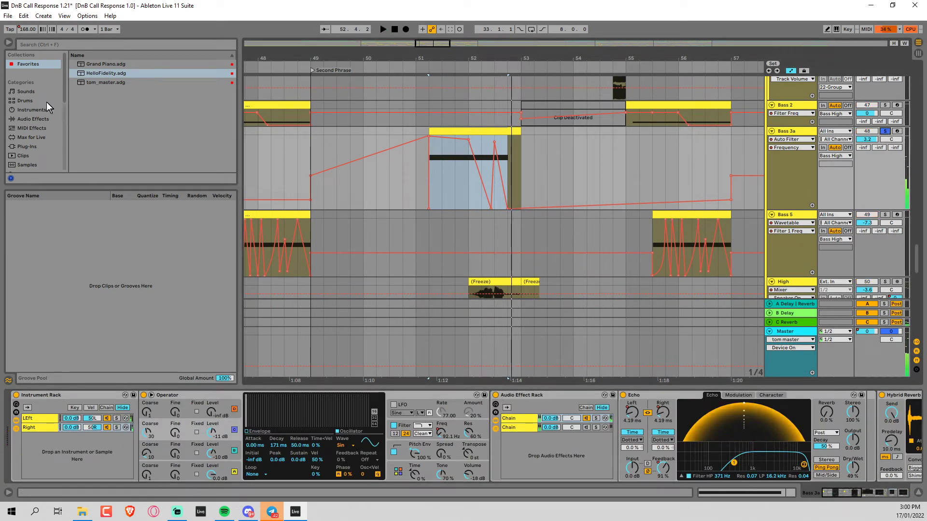
pyautogui.click(33, 118)
pyautogui.scroll(-10, 140, 121)
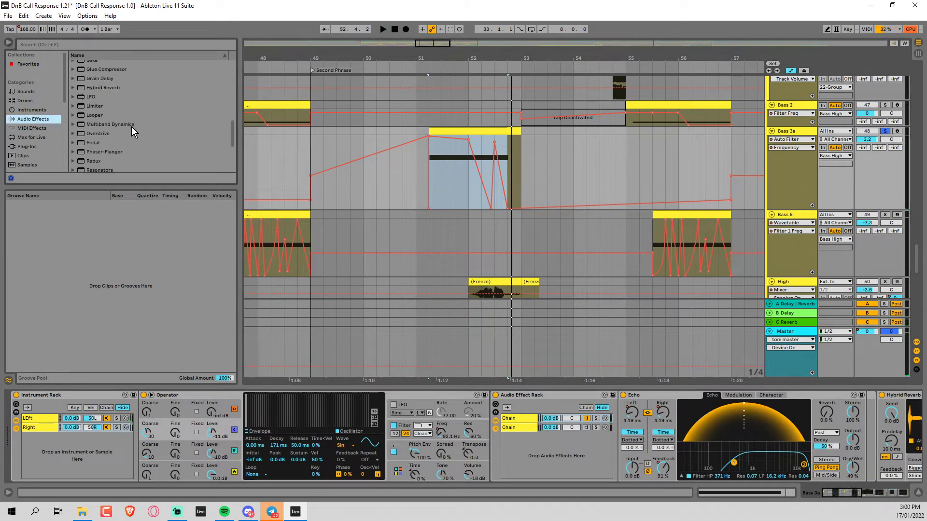
pyautogui.scroll(3, 121, 128)
pyautogui.click(92, 106)
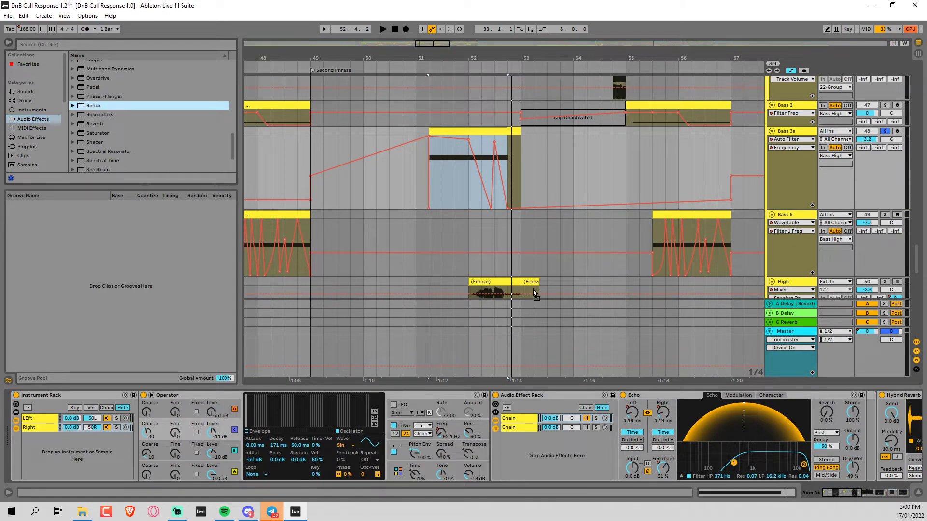
pyautogui.scroll(-1, 533, 289)
pyautogui.scroll(-10, 909, 430)
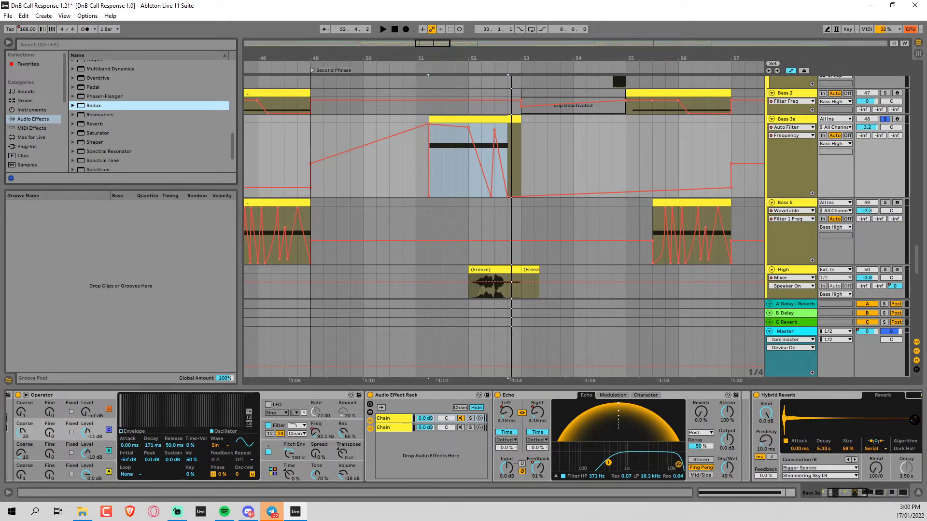
pyautogui.scroll(-10, 914, 420)
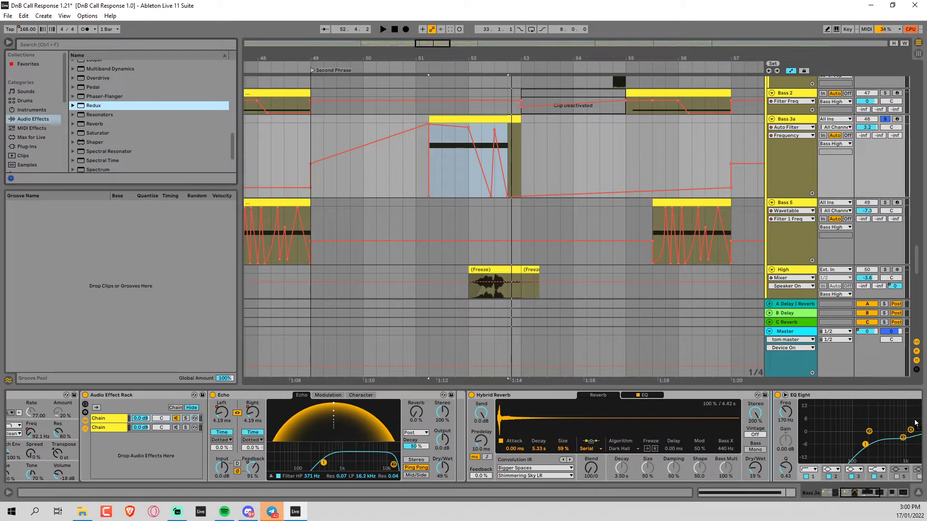
pyautogui.scroll(-4, 916, 423)
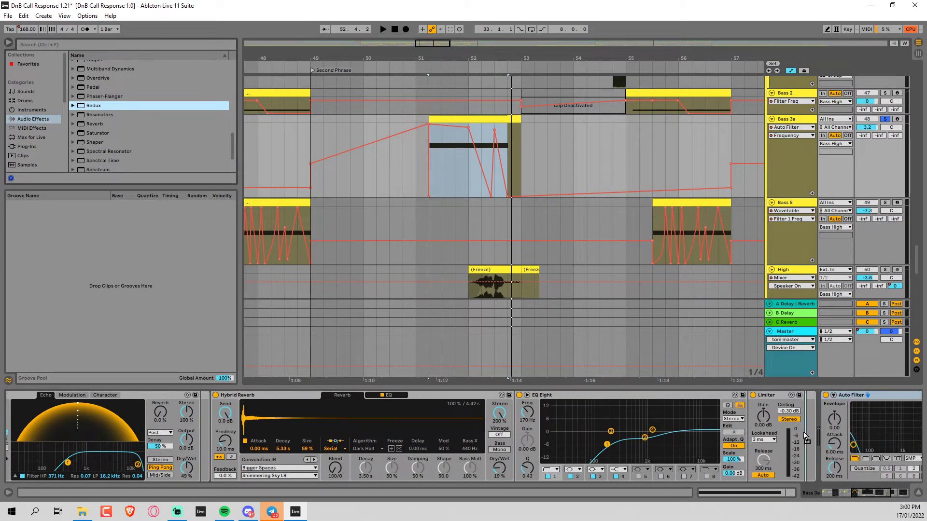
pyautogui.moveTo(820, 442); pyautogui.dragTo(821, 442)
pyautogui.press('space')
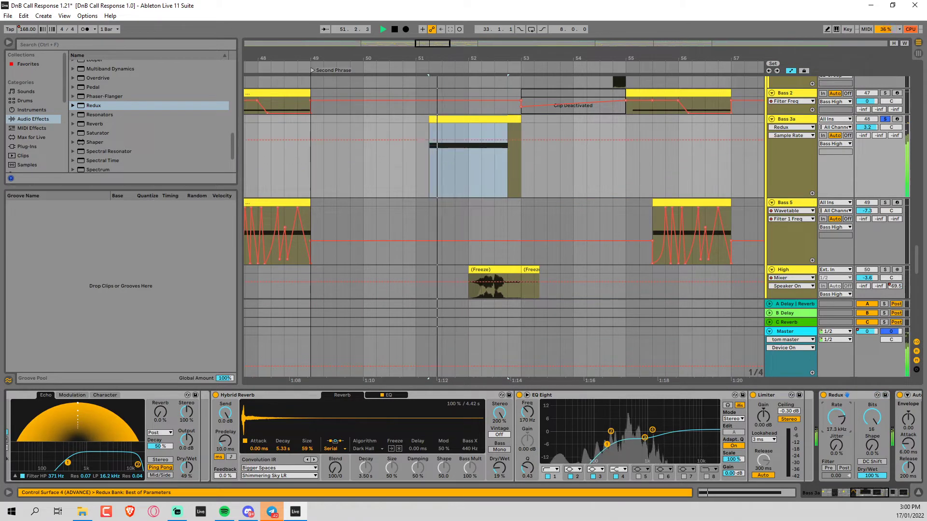
# Step: Unsolo Bass 3a and try the Redux with a 3.99 kHz rate and the post-filter on at 0.50
pyautogui.click(884, 119)
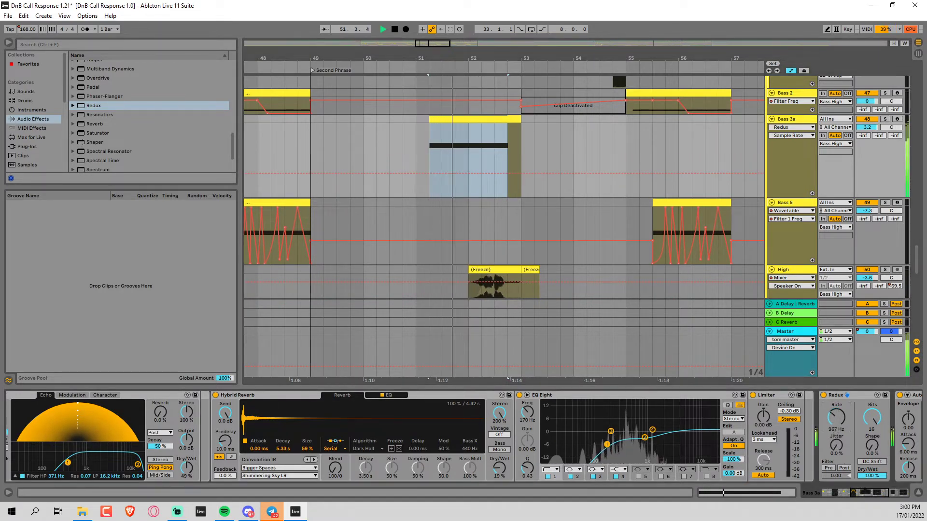
pyautogui.press('space')
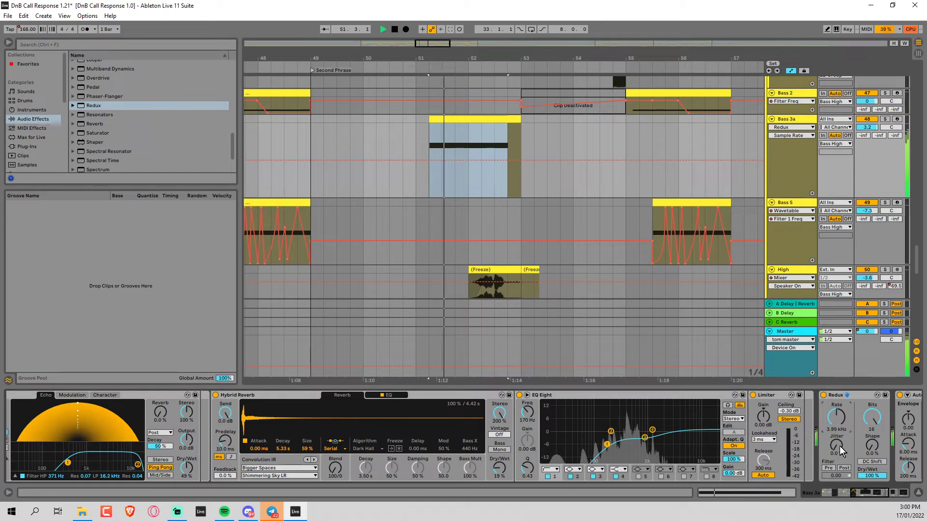
pyautogui.click(844, 468)
pyautogui.moveTo(844, 475)
pyautogui.mouseDown()
pyautogui.moveTo(844, 462)
pyautogui.moveTo(844, 469)
pyautogui.mouseUp()
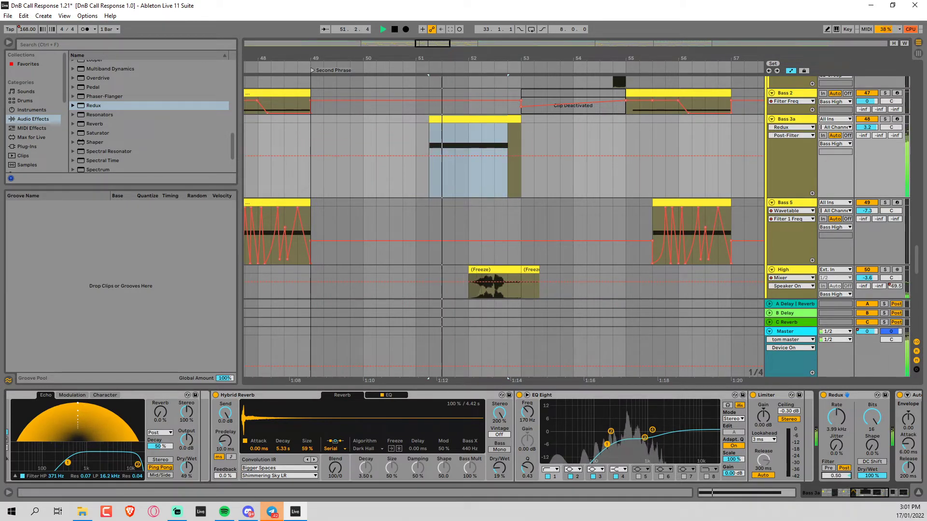
# Step: Replace the Redux with a Saturator before the Auto Filter, with 14.9 dB of drive and Soft Clip on
pyautogui.press('space')
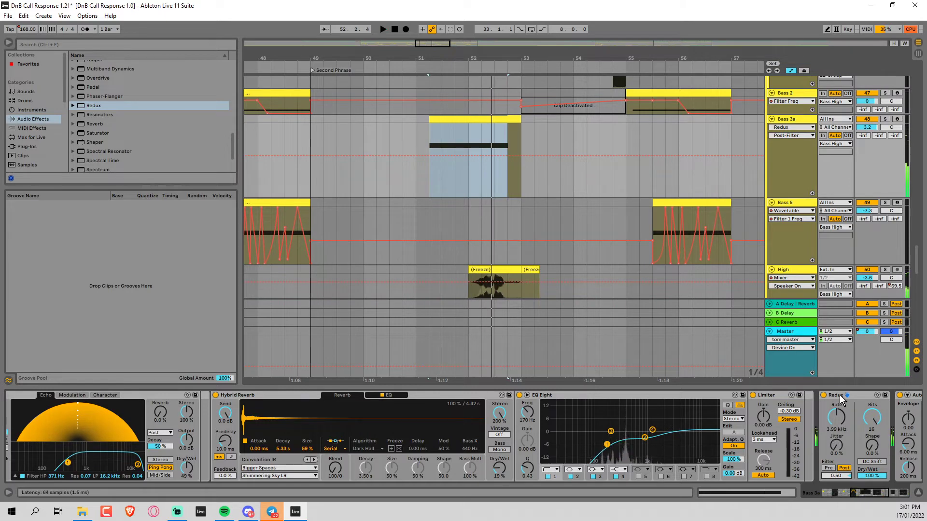
pyautogui.press('Delete')
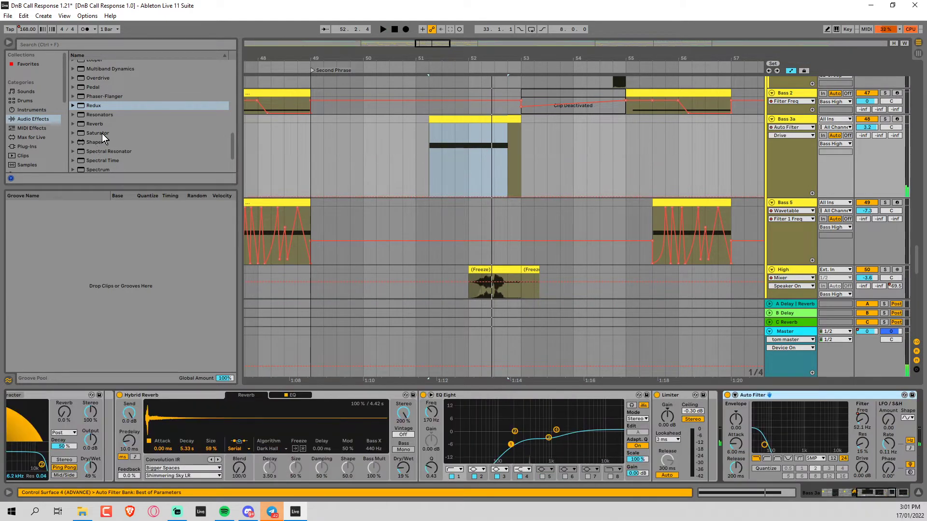
pyautogui.moveTo(102, 134); pyautogui.dragTo(728, 404)
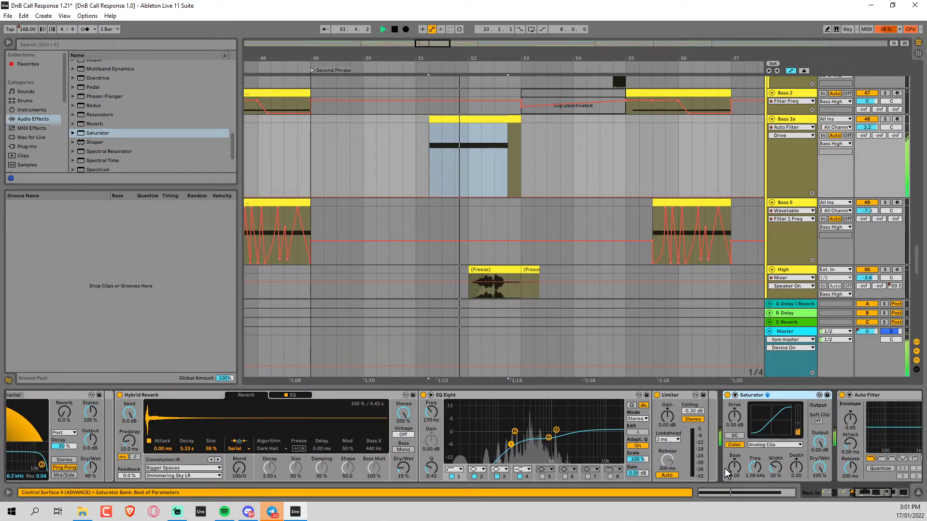
pyautogui.moveTo(735, 417); pyautogui.dragTo(736, 384)
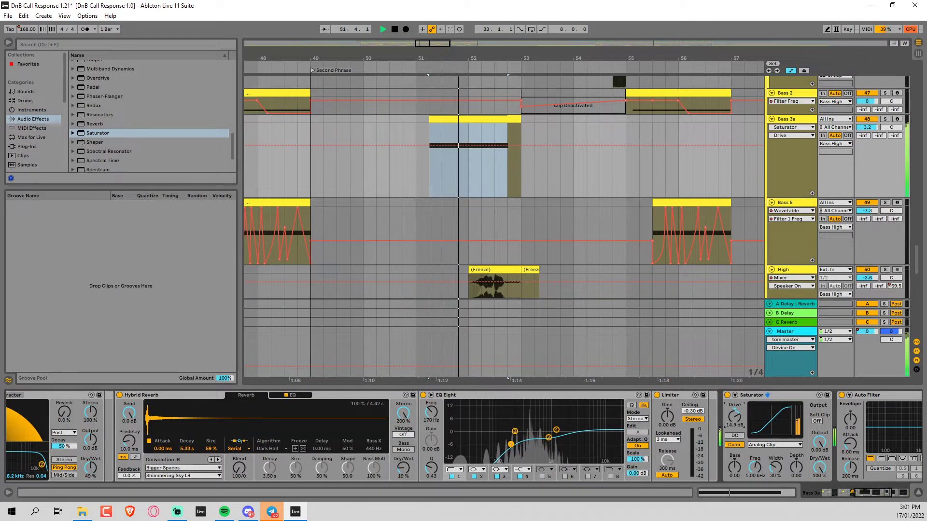
pyautogui.click(817, 421)
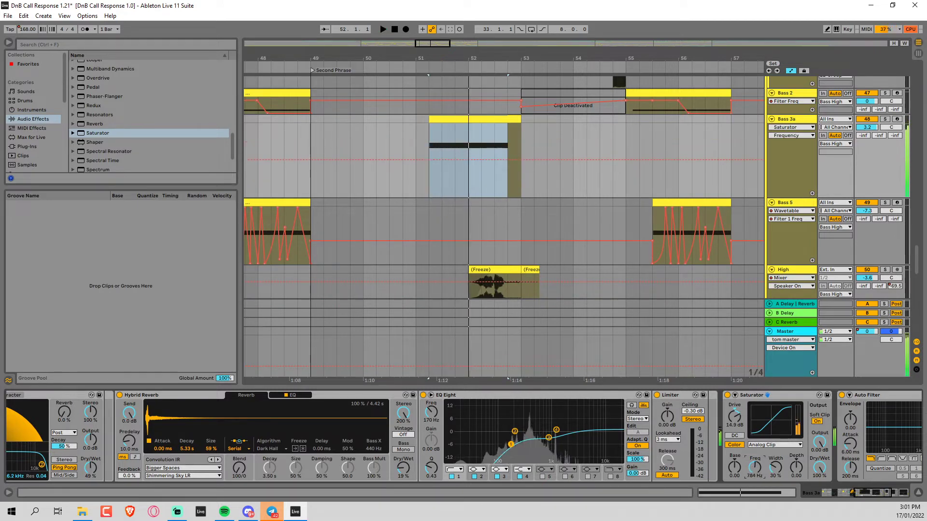
# Step: Set the Saturator's color frequency to 198 Hz, depth to 22.1 and dry/wet to 36.5%, auditioning the clip repeatedly
pyautogui.moveTo(754, 467); pyautogui.dragTo(867, 497)
pyautogui.press('space')
pyautogui.press('space')
pyautogui.press('space')
pyautogui.press('space')
pyautogui.press('space')
pyautogui.press('space')
pyautogui.press('space')
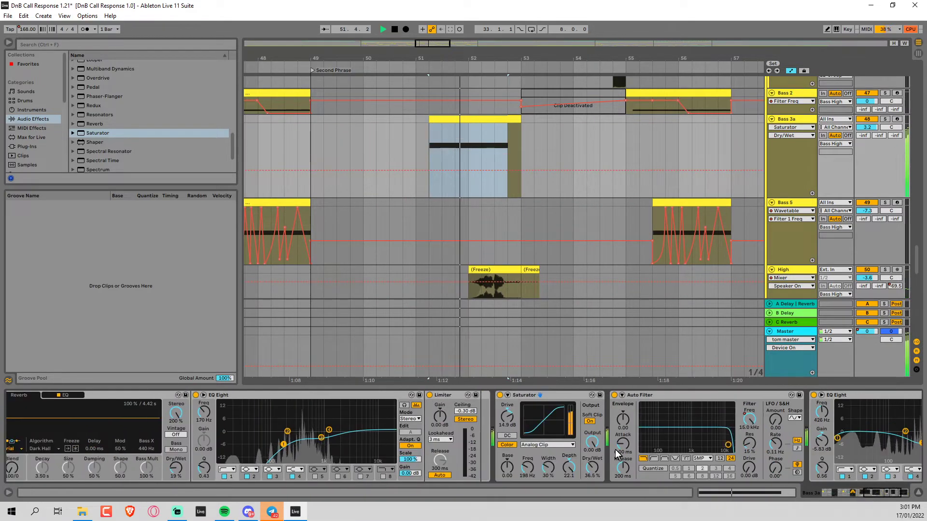
# Step: Audition the Soft Sine, Medium Curve, Hard Curve and Sinoid Fold types on the Saturator while the clip plays
pyautogui.click(555, 445)
pyautogui.click(536, 459)
pyautogui.press('space')
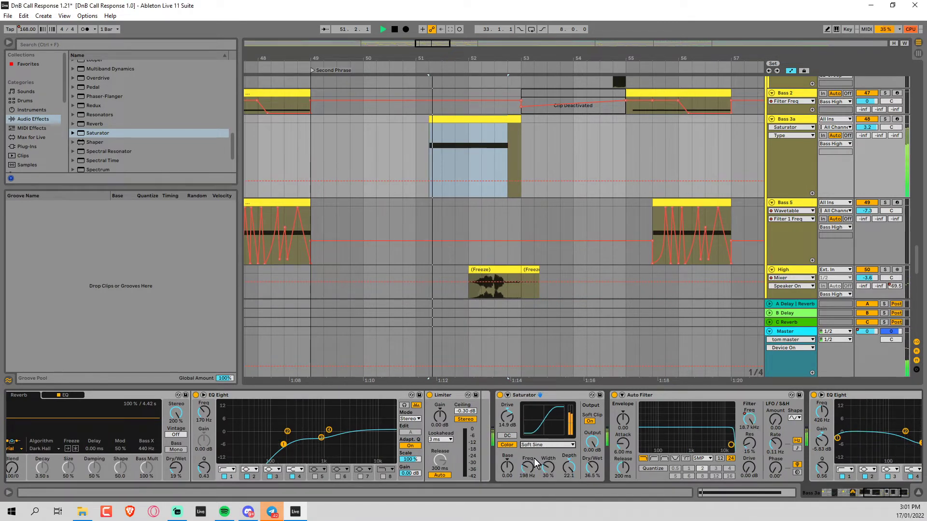
pyautogui.click(548, 445)
pyautogui.click(537, 452)
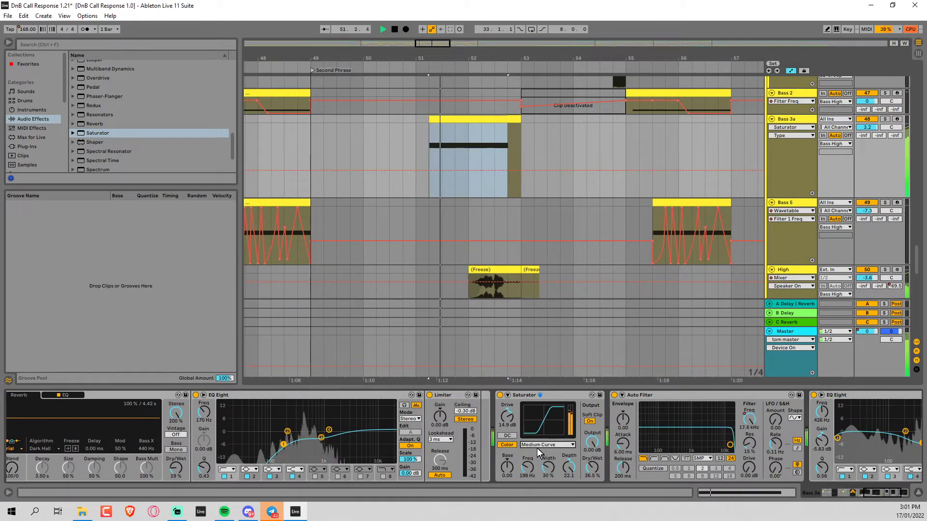
pyautogui.click(546, 445)
pyautogui.click(549, 474)
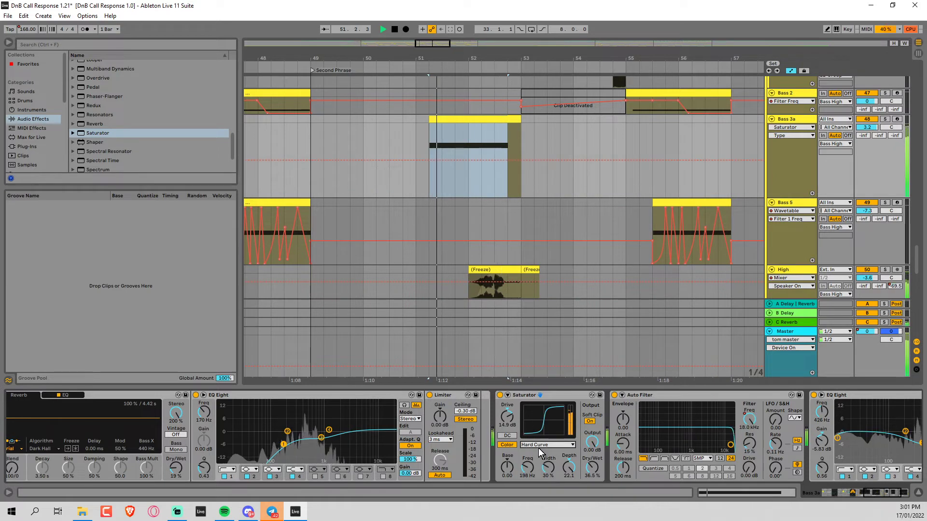
pyautogui.click(538, 446)
pyautogui.click(540, 481)
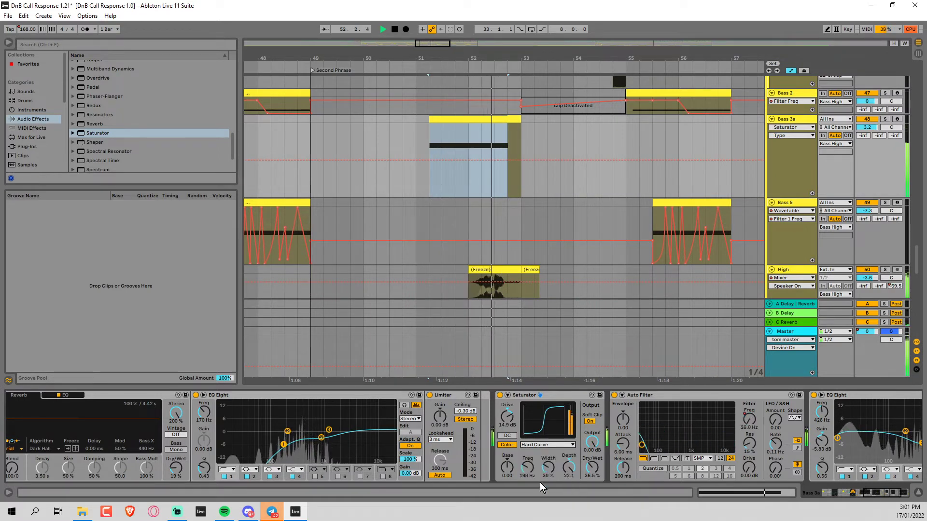
# Step: Set the Saturator's curve type to Waveshaper
pyautogui.click(550, 445)
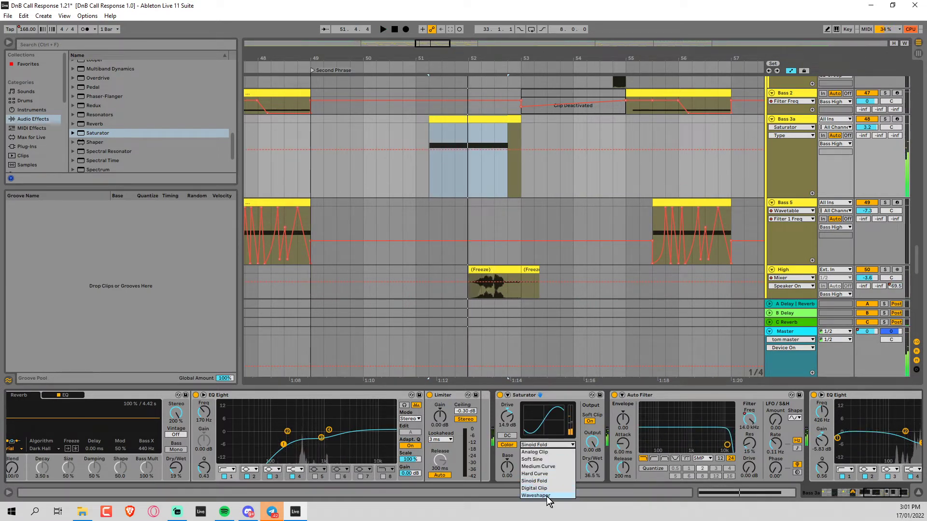
pyautogui.click(536, 496)
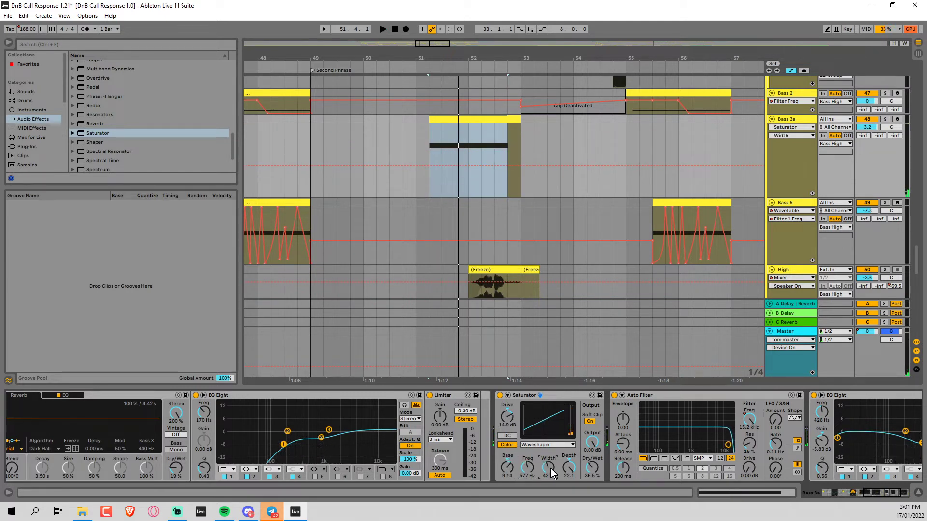
# Step: Set the Saturator's color frequency to 208 Hz, width to 33% and drive to 8.57 dB, with the Sinoid Fold curve
pyautogui.moveTo(553, 469); pyautogui.dragTo(527, 449)
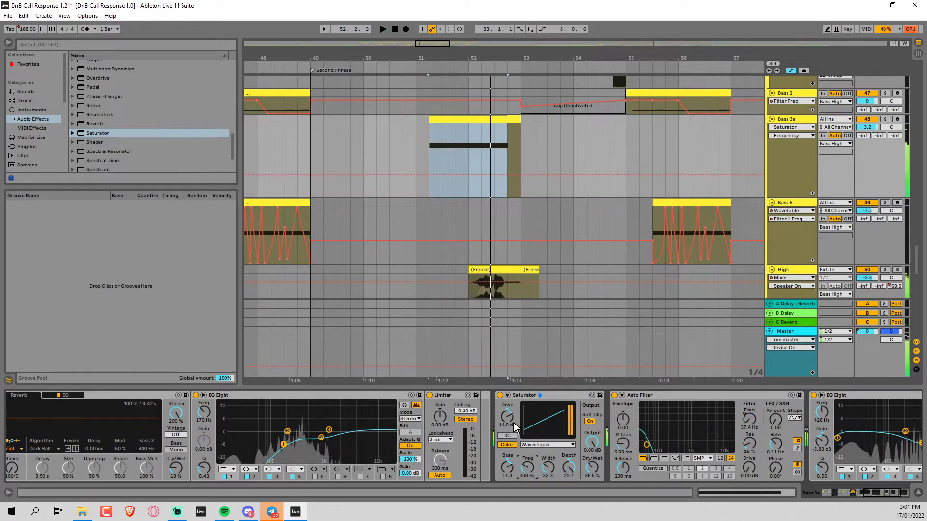
pyautogui.moveTo(514, 428); pyautogui.dragTo(515, 440)
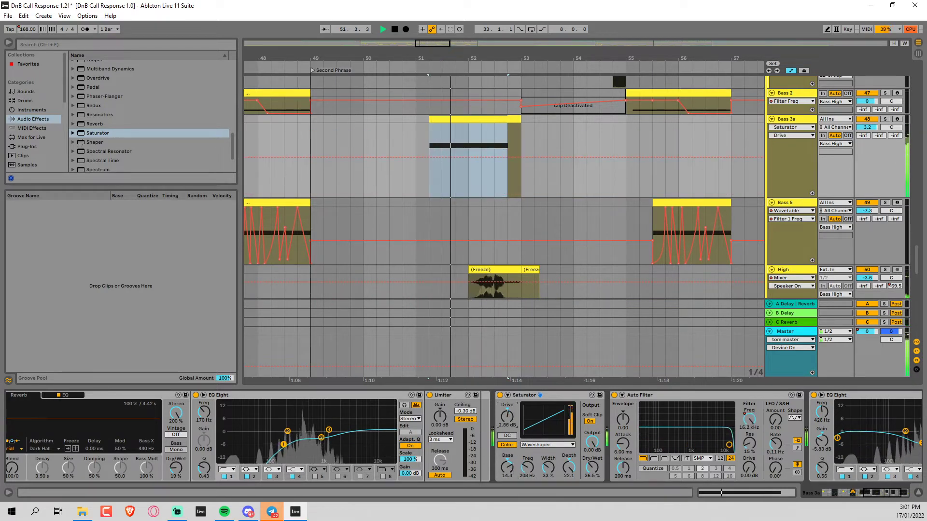
pyautogui.click(546, 446)
pyautogui.click(538, 482)
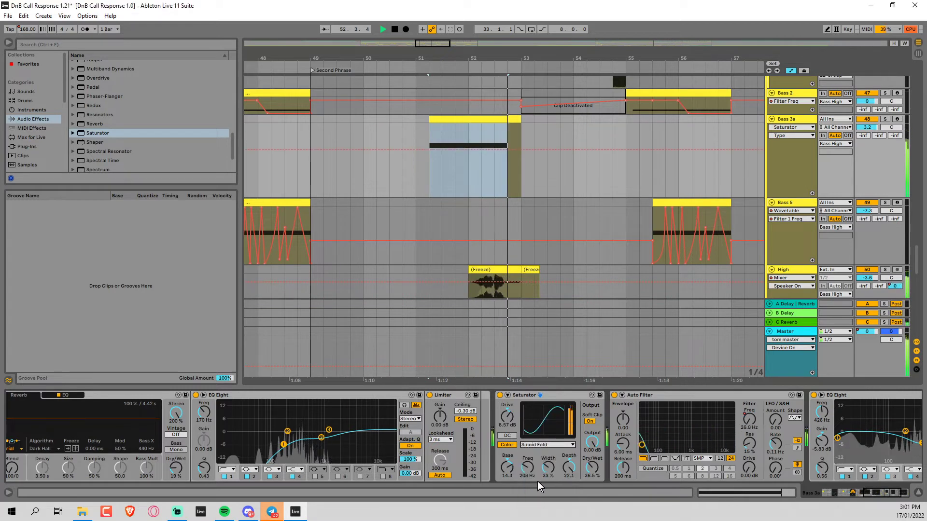
# Step: Set the Saturator's color base to 7.43 and frequency to 79.0 Hz, replaying the clip to audition the change
pyautogui.moveTo(530, 468); pyautogui.dragTo(507, 464)
pyautogui.press('space')
pyautogui.press('space')
pyautogui.press('space')
pyautogui.press('space')
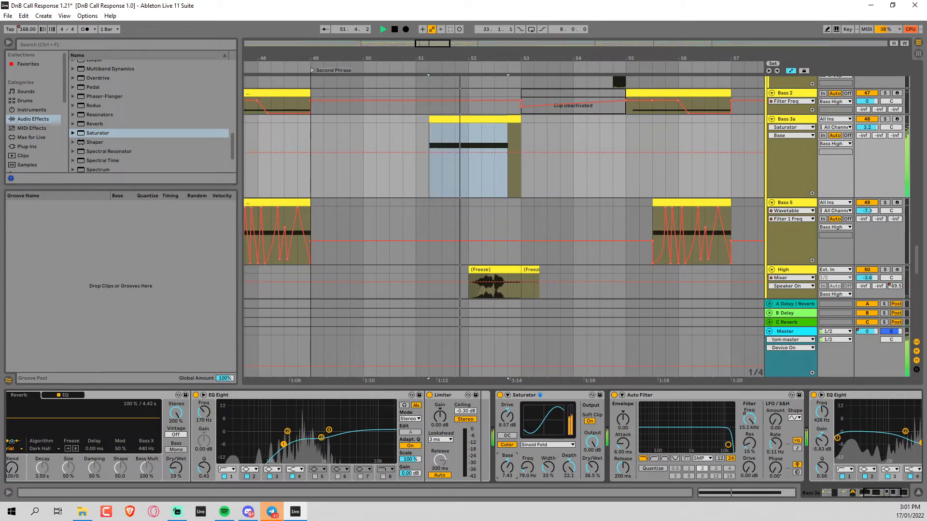
pyautogui.press('space')
pyautogui.press('space')
# Step: Set the Saturator's drive to 4.57 dB and color frequency to 170 Hz while auditioning the clip
pyautogui.moveTo(507, 416)
pyautogui.mouseDown()
pyautogui.moveTo(506, 426)
pyautogui.moveTo(506, 412)
pyautogui.mouseUp()
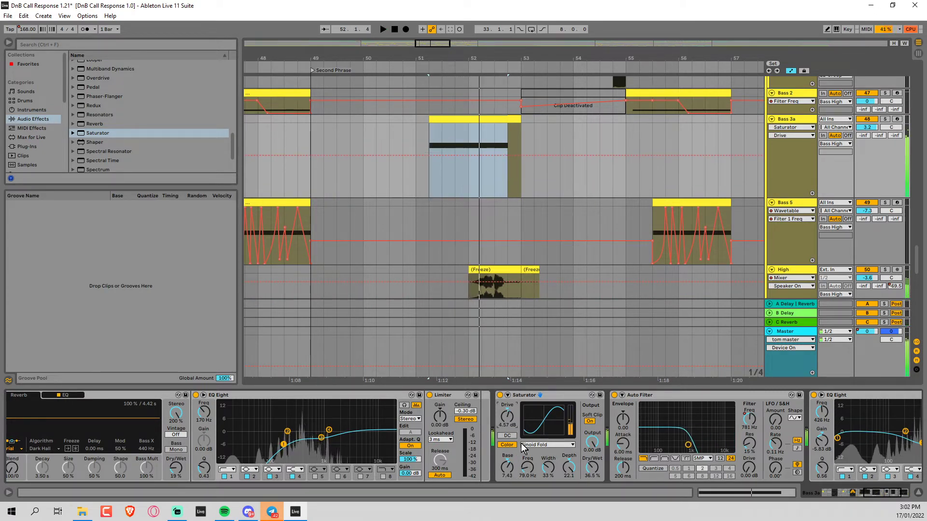
pyautogui.press('space')
pyautogui.press('space')
pyautogui.moveTo(527, 468)
pyautogui.mouseDown()
pyautogui.moveTo(527, 456)
pyautogui.moveTo(527, 470)
pyautogui.mouseUp()
pyautogui.press('space')
pyautogui.press('space')
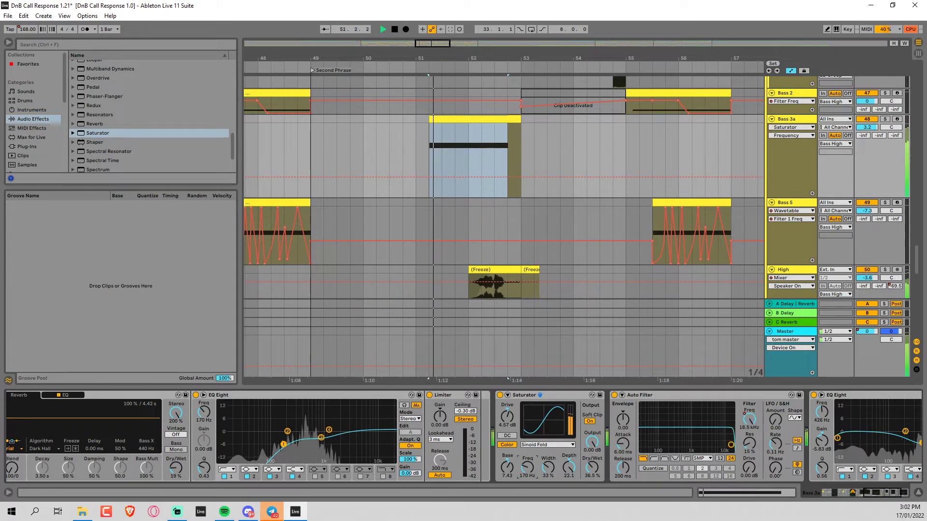
pyautogui.press('space')
pyautogui.press('space')
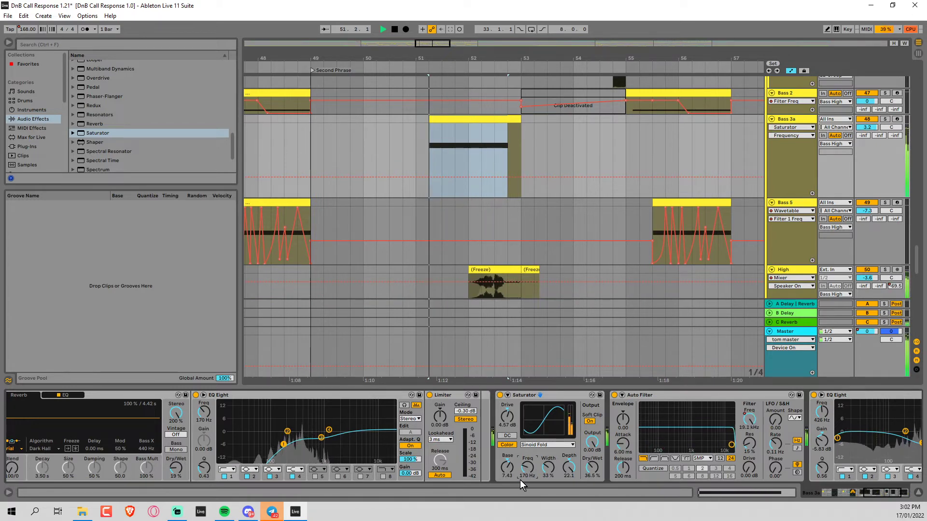
pyautogui.press('space')
# Step: Set Operator's oscillator C coarse tuning to 22 in the Left chain and 16 in the Right chain of the Instrument Rack
pyautogui.moveTo(873, 491); pyautogui.dragTo(80, 474)
pyautogui.press('space')
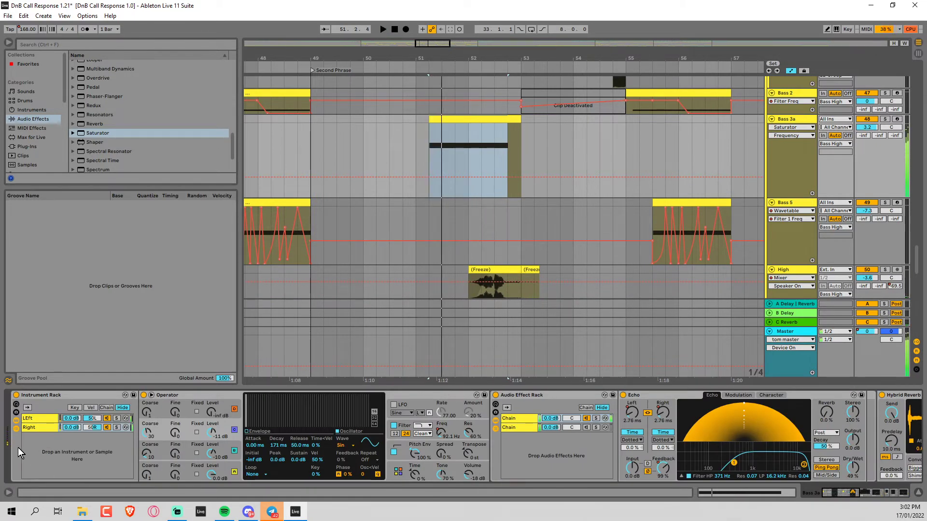
pyautogui.click(25, 425)
pyautogui.moveTo(152, 436); pyautogui.dragTo(152, 410)
pyautogui.press('space')
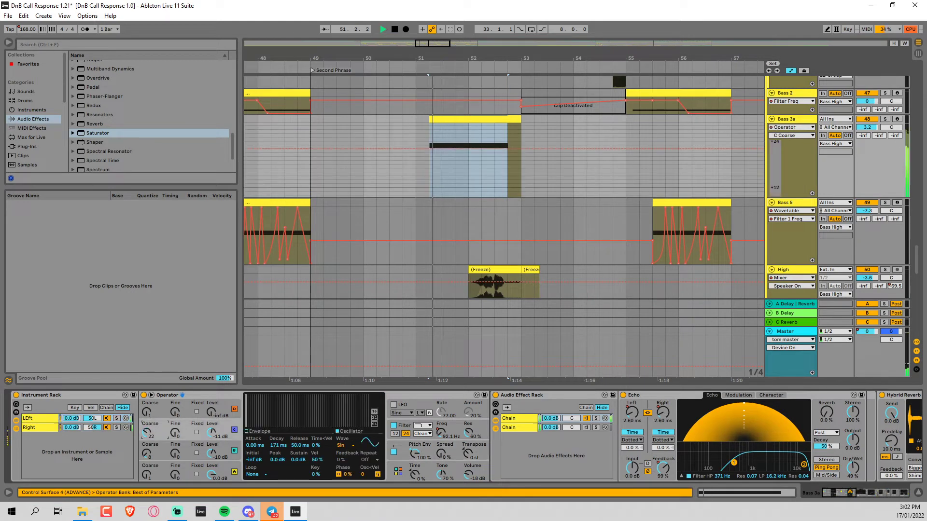
pyautogui.press('space')
pyautogui.click(91, 428)
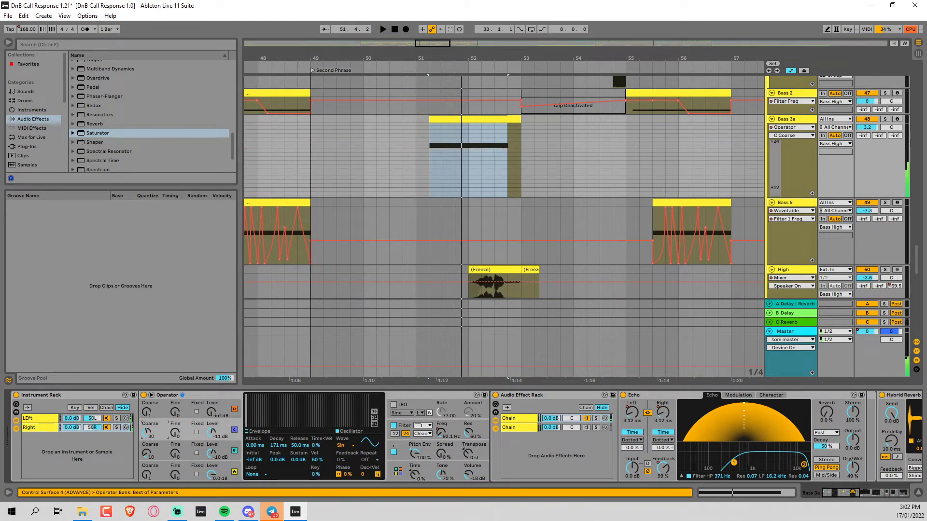
pyautogui.press('space')
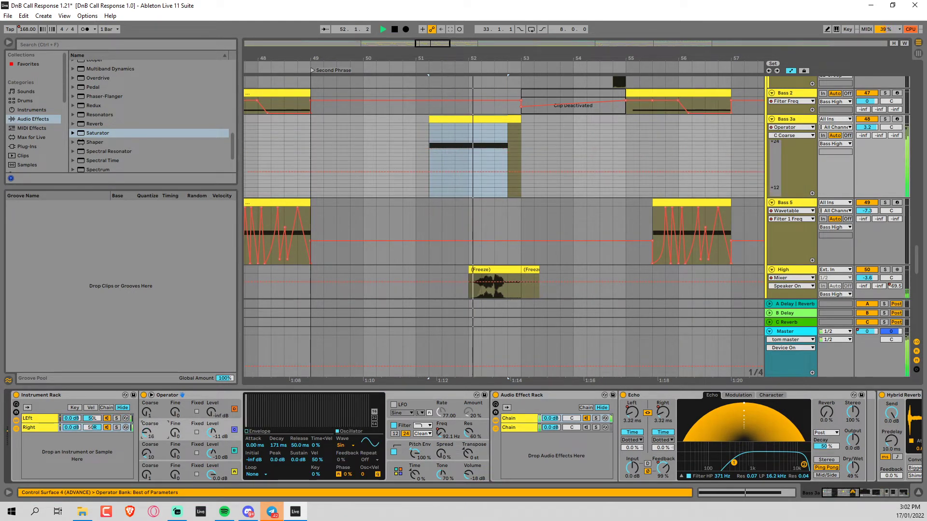
# Step: Set Operator's oscillator B coarse tuning to 4 in the Left chain and 6 in the Right chain, auditioning the clip
pyautogui.click(43, 418)
pyautogui.moveTo(149, 450); pyautogui.dragTo(148, 451)
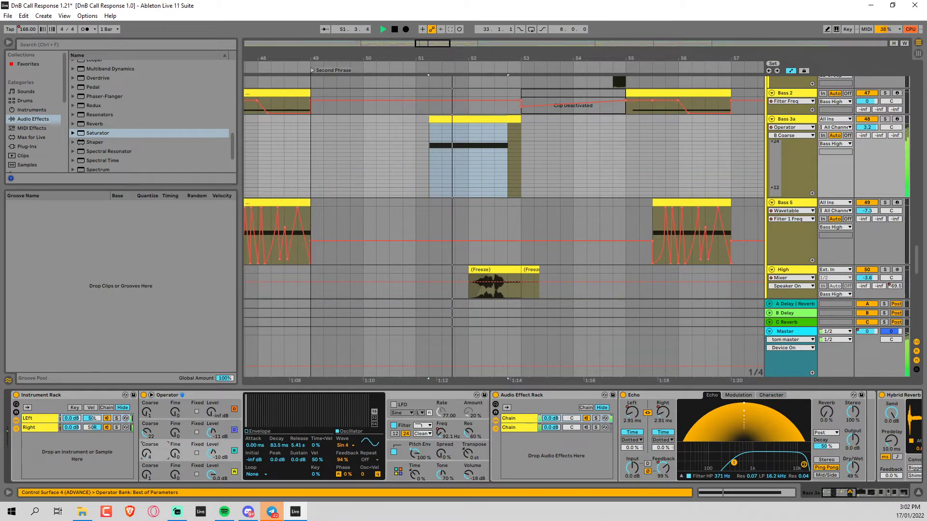
pyautogui.click(49, 420)
pyautogui.press('space')
pyautogui.press('space')
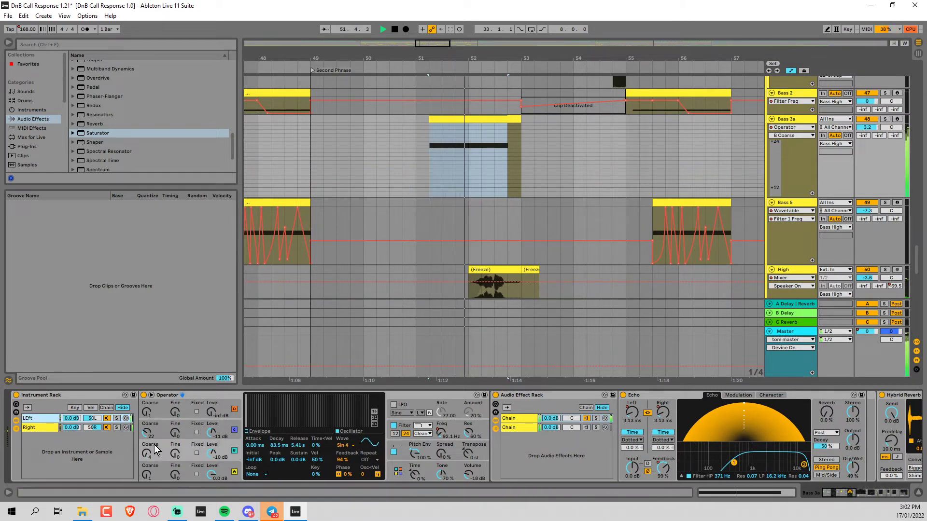
pyautogui.click(39, 426)
pyautogui.press('space')
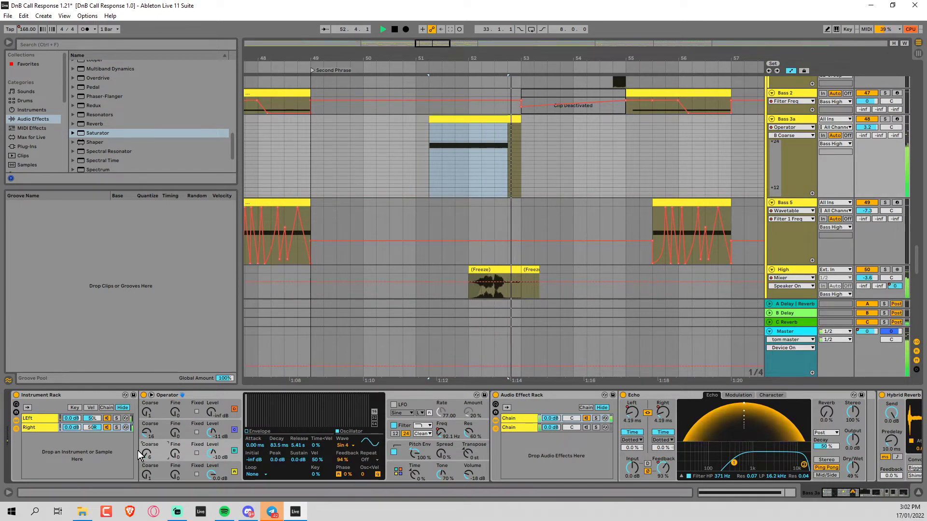
pyautogui.press('space')
pyautogui.press('space')
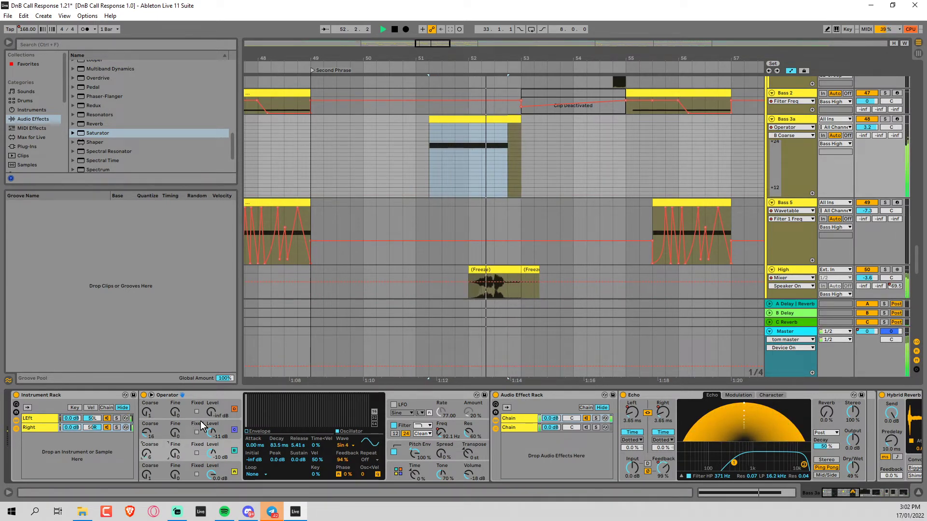
pyautogui.press('space')
pyautogui.press('space')
pyautogui.press('space')
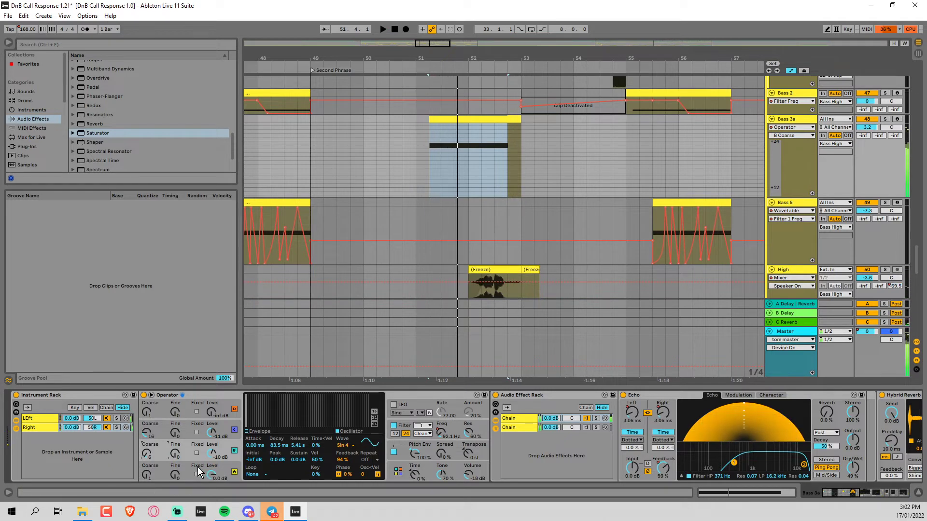
# Step: Change oscillator A's waveform to Saw D in the Right chain's Operator and play the clip
pyautogui.click(228, 469)
pyautogui.press('space')
pyautogui.press('space')
pyautogui.press('space')
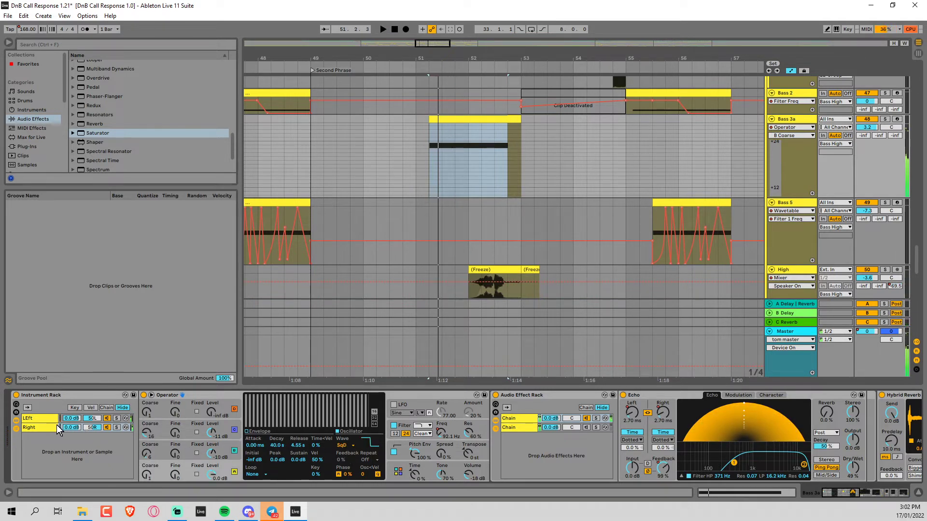
pyautogui.click(347, 444)
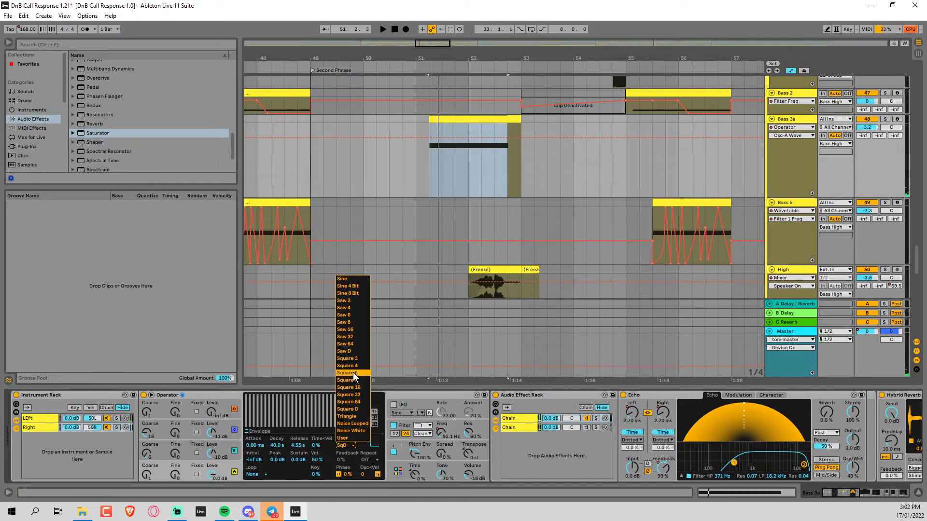
pyautogui.click(352, 371)
pyautogui.press('space')
pyautogui.click(341, 444)
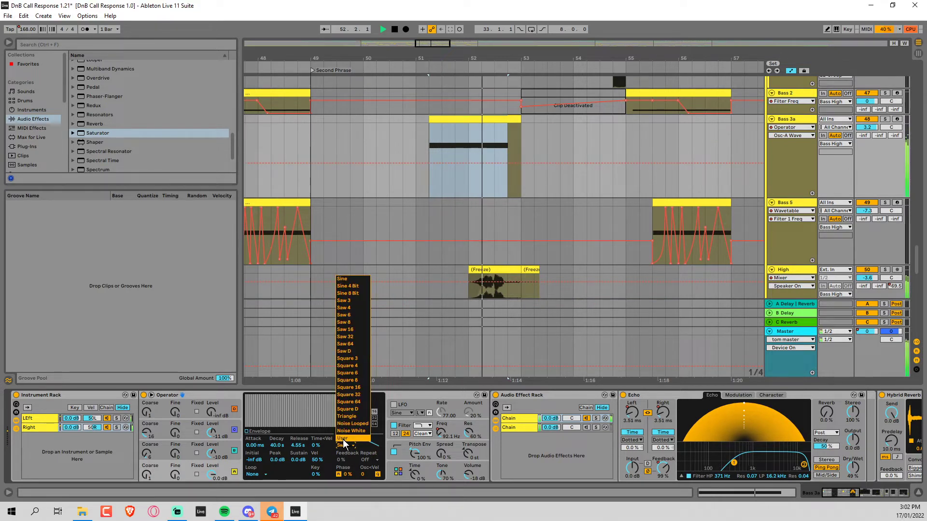
pyautogui.click(343, 444)
# Step: Change oscillator A's waveform to Saw D in the Left chain's Operator and audition it
pyautogui.click(48, 420)
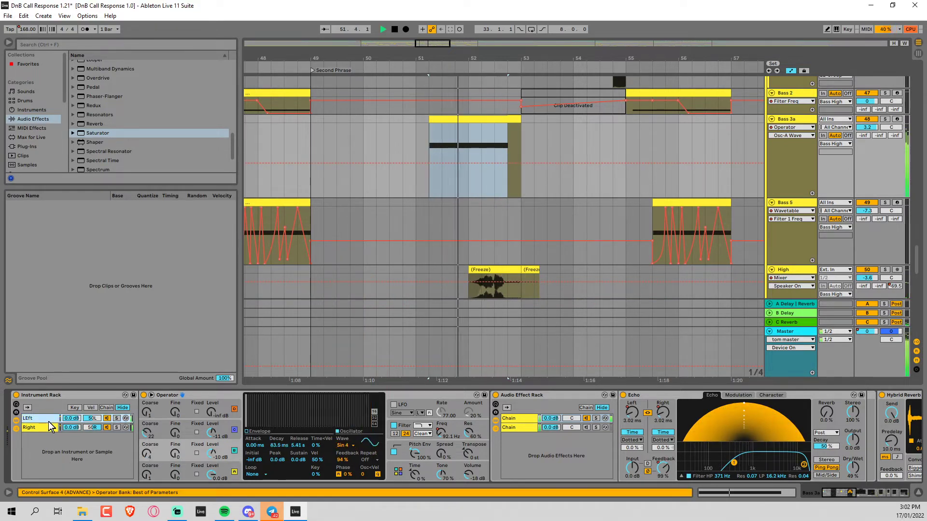
pyautogui.click(344, 445)
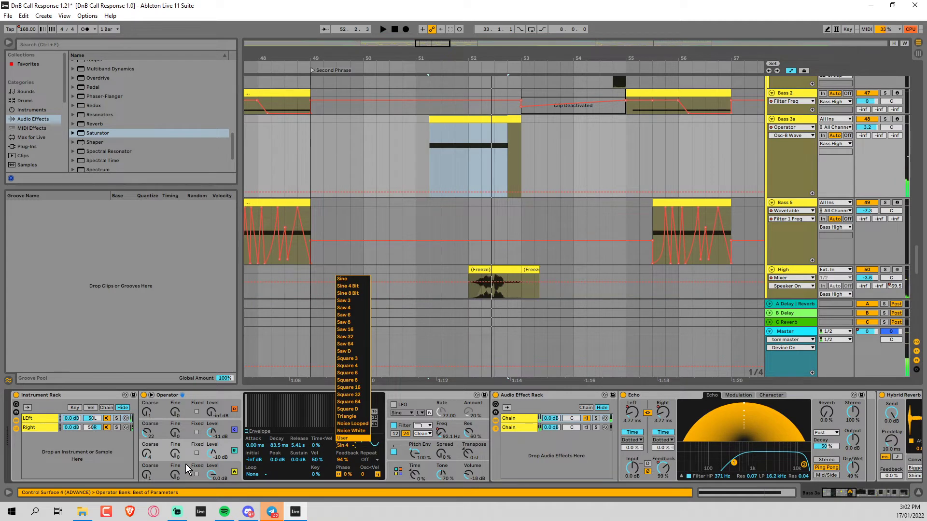
pyautogui.click(192, 472)
pyautogui.click(340, 447)
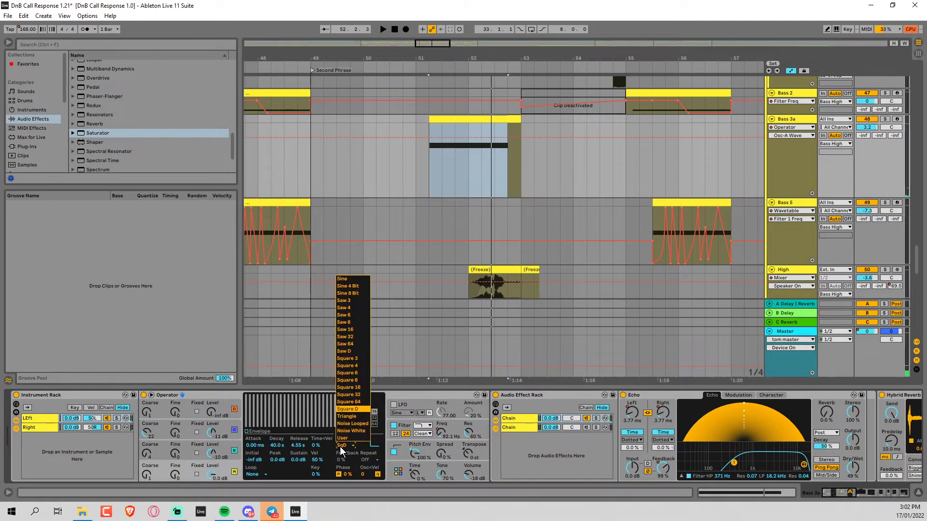
pyautogui.click(346, 352)
pyautogui.press('space')
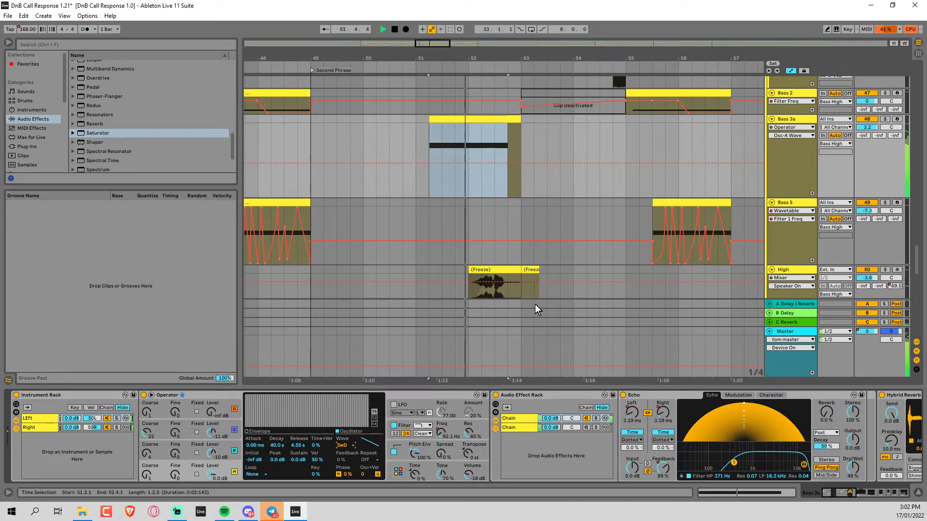
# Step: Solo the Bass 3a track and try adjusting oscillator C's level in the Left chain's Operator
pyautogui.click(885, 119)
pyautogui.click(883, 489)
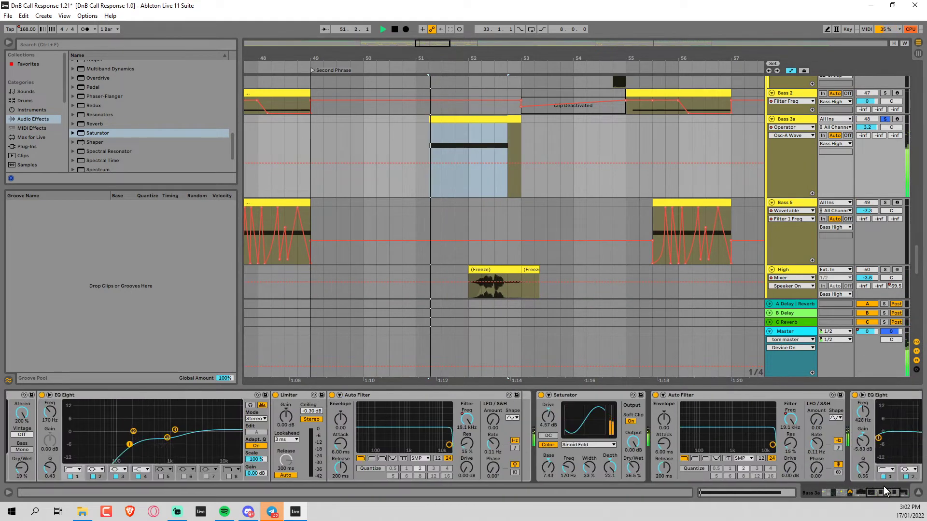
pyautogui.moveTo(883, 486); pyautogui.dragTo(724, 492)
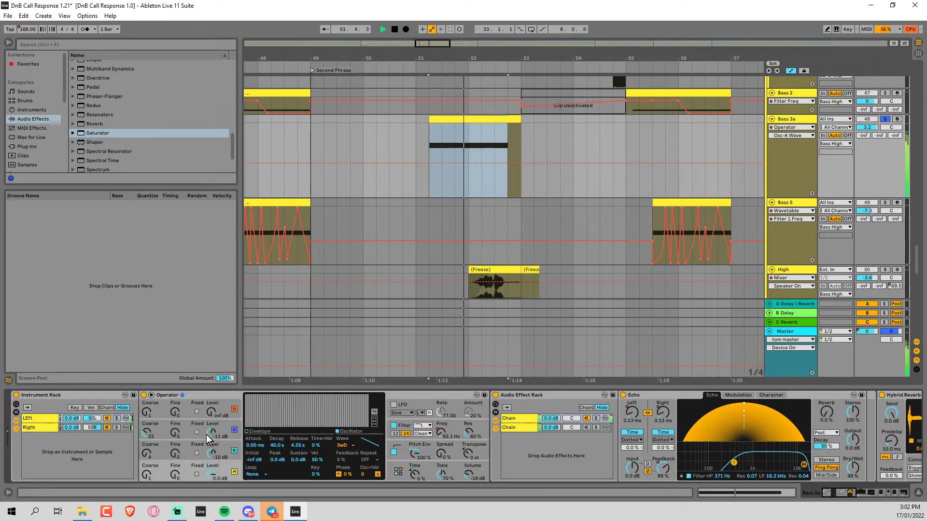
pyautogui.press('space')
pyautogui.moveTo(213, 436); pyautogui.dragTo(211, 440)
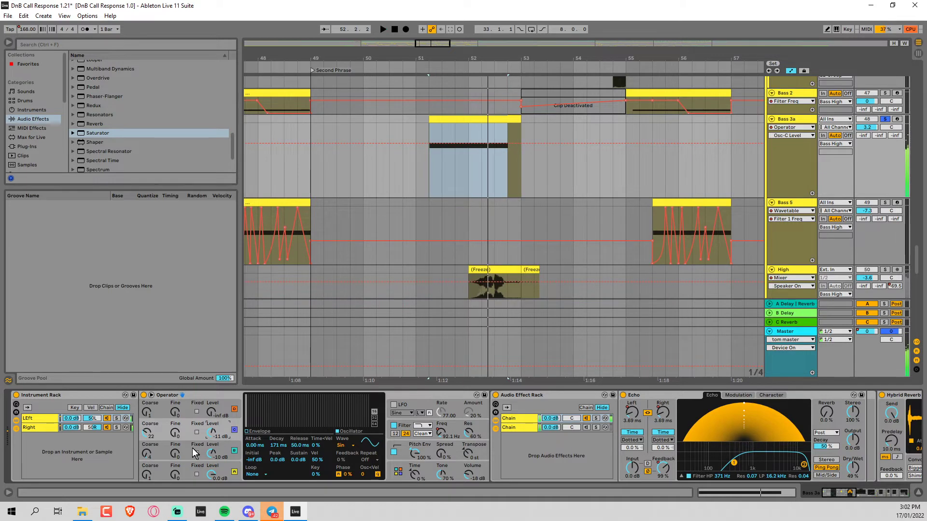
pyautogui.press('space')
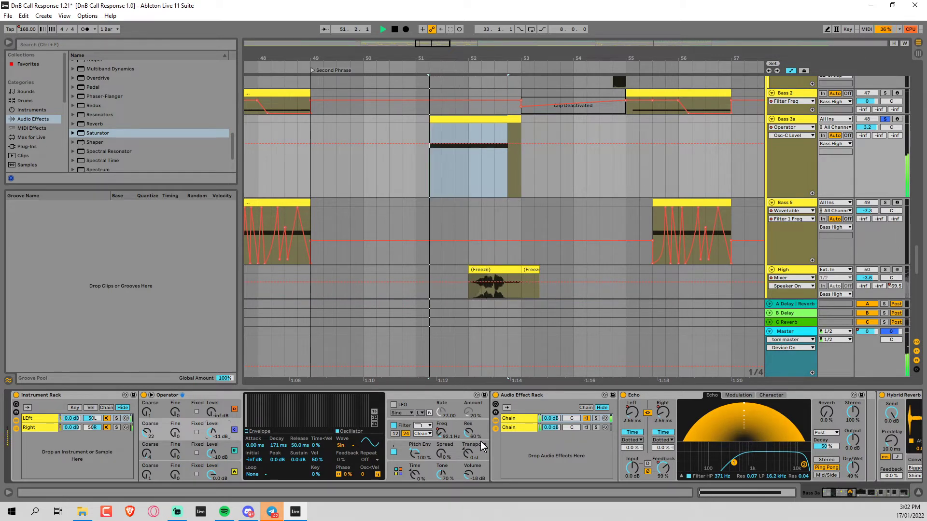
# Step: Raise the Left chain Operator's filter frequency to 18.5 kHz and delete that parameter's automation
pyautogui.click(442, 434)
pyautogui.moveTo(443, 435); pyautogui.dragTo(442, 436)
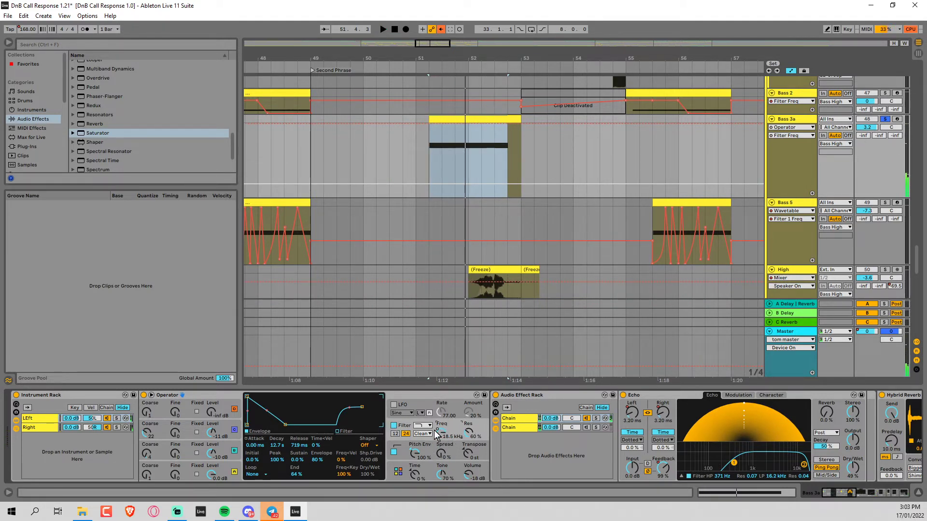
pyautogui.rightClick(443, 436)
pyautogui.click(466, 284)
# Step: Show the Instrument Rack's macros and map the Left chain Operator's filter frequency to Macro 1
pyautogui.click(17, 405)
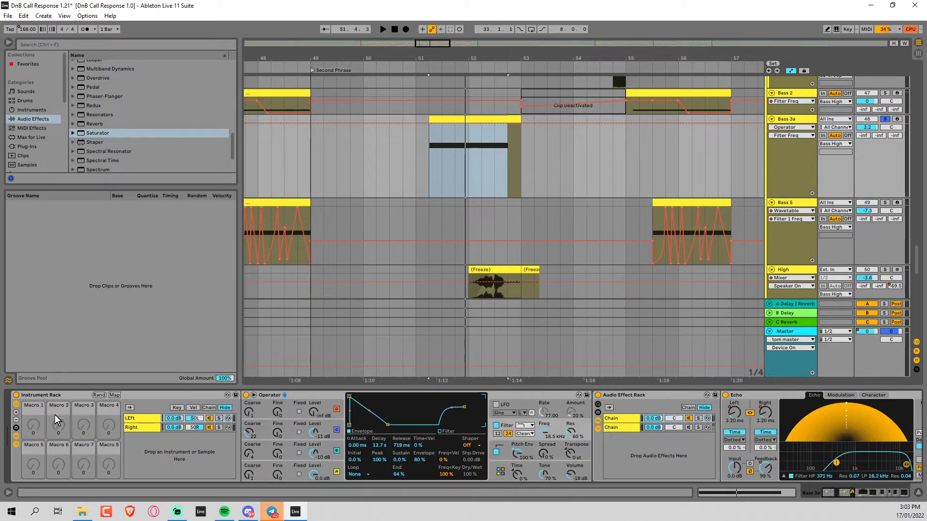
pyautogui.click(114, 395)
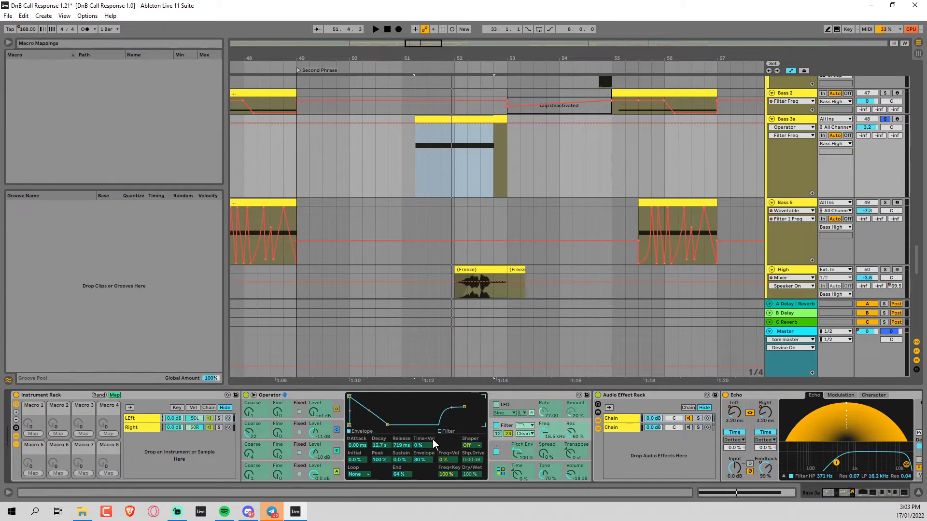
pyautogui.click(545, 432)
pyautogui.click(33, 433)
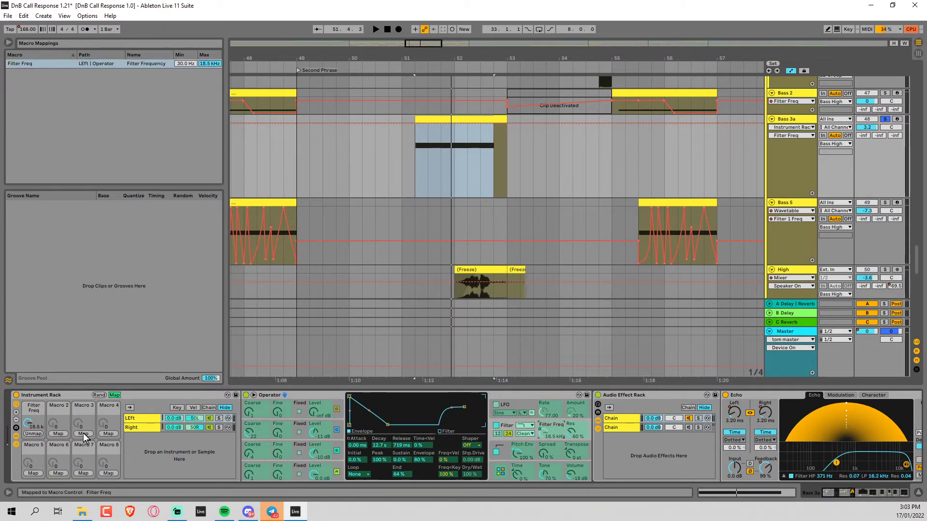
# Step: Try to map the Right chain Operator's filter frequency to a rack macro, and leave macro mapping
pyautogui.click(150, 431)
pyautogui.rightClick(542, 434)
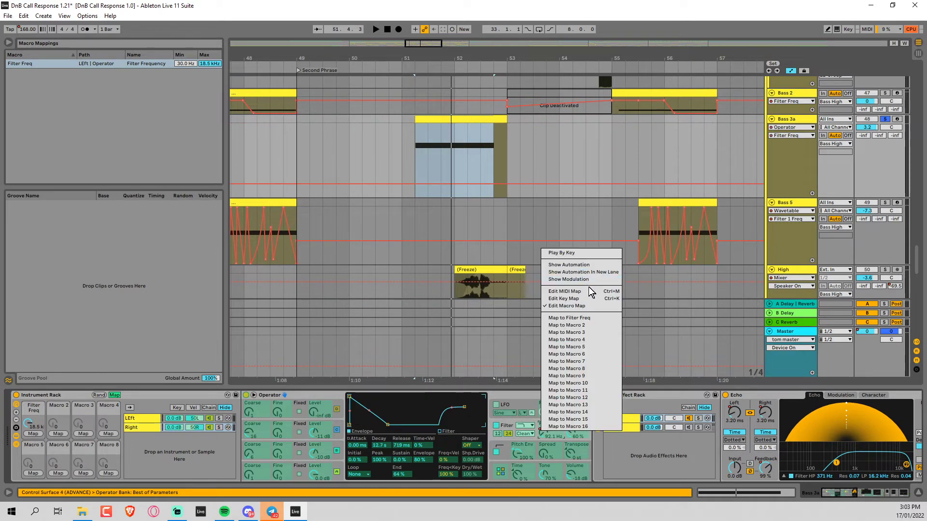
pyautogui.click(118, 397)
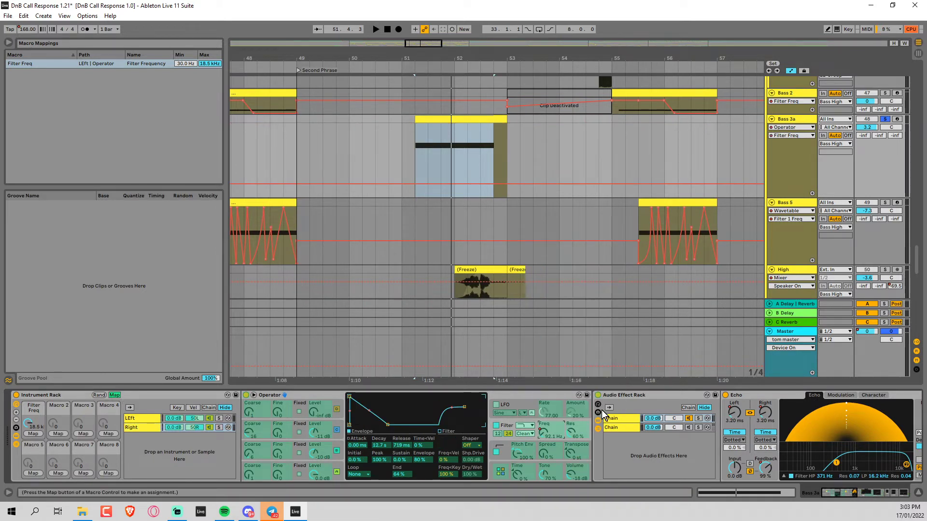
pyautogui.click(116, 395)
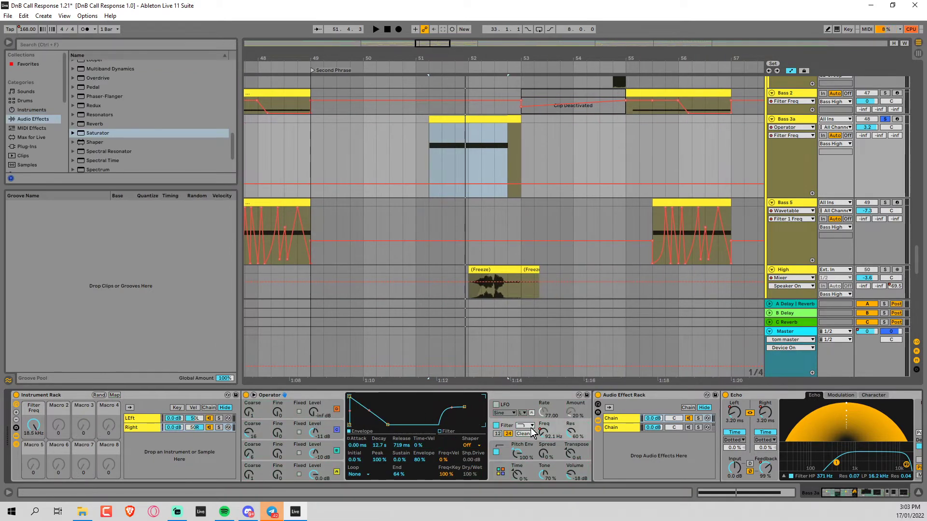
# Step: Delete the Right chain Operator's filter frequency automation and map that parameter to the Filter Freq macro
pyautogui.rightClick(547, 435)
pyautogui.click(573, 283)
pyautogui.click(115, 395)
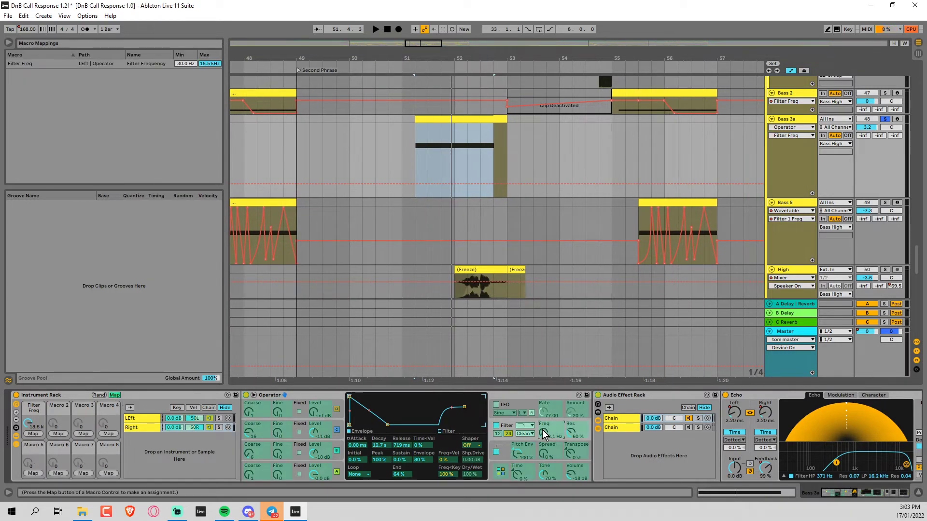
pyautogui.press('space')
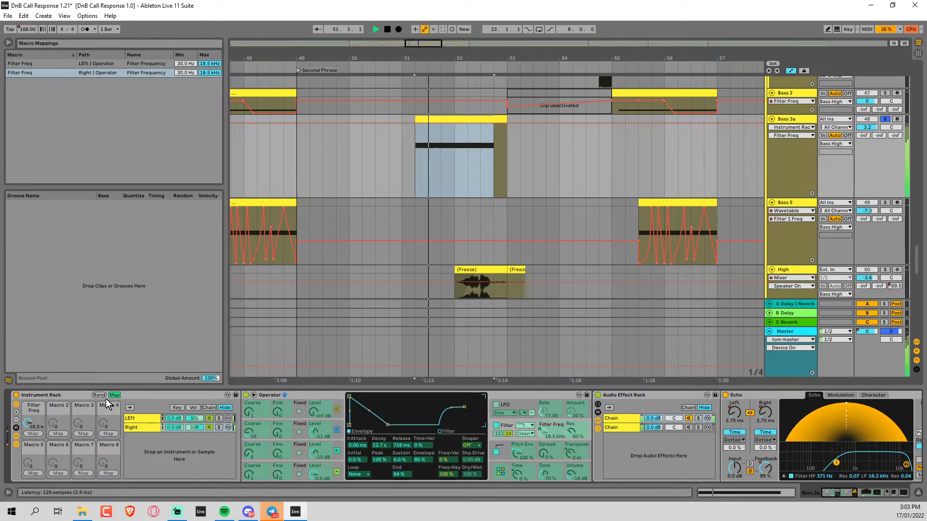
pyautogui.click(114, 395)
# Step: Sweep the Filter Freq macro down and set the Right chain Operator's filter resonance to 29%
pyautogui.moveTo(35, 430); pyautogui.dragTo(35, 458)
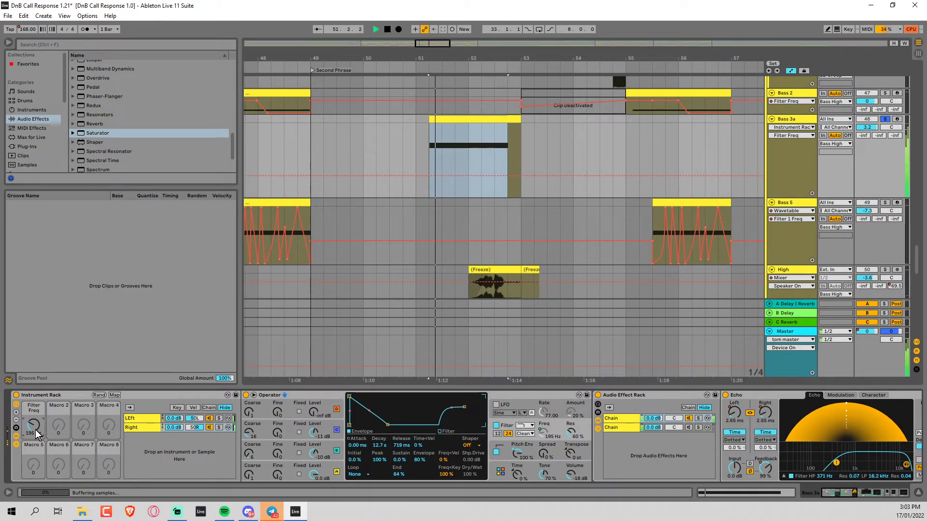
pyautogui.rightClick(571, 439)
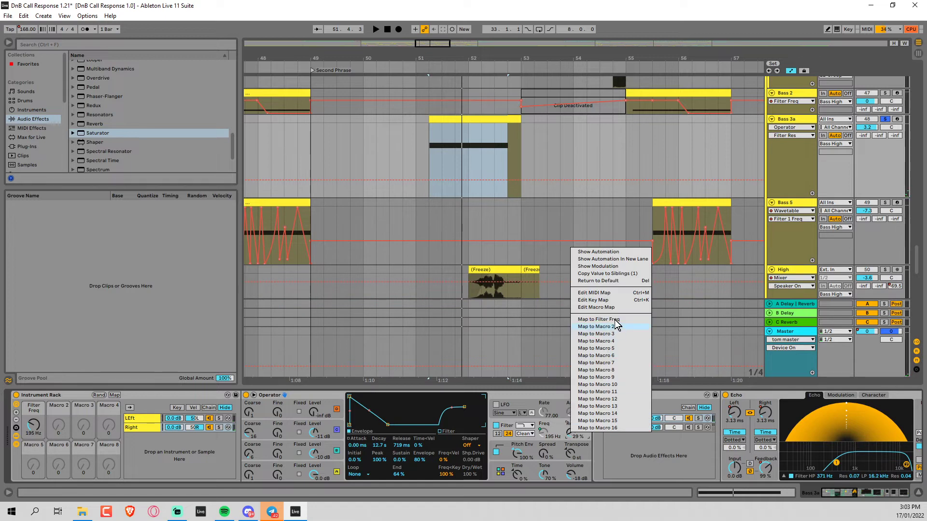
pyautogui.click(603, 281)
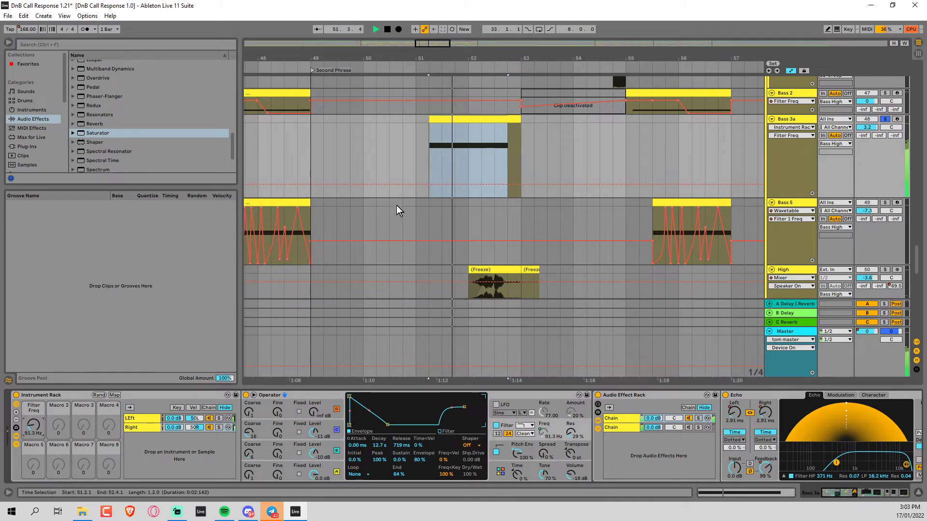
# Step: Draw a Filter Freq macro automation curve on Bass 3a that dips after 51.2 and rises again by 51.3, and play it
pyautogui.click(428, 184)
pyautogui.moveTo(433, 184); pyautogui.dragTo(442, 133)
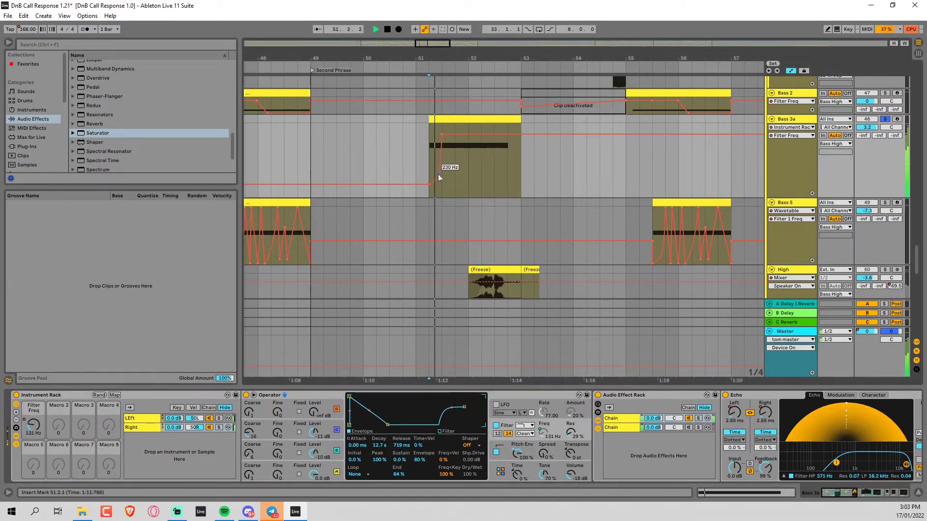
pyautogui.moveTo(438, 175); pyautogui.dragTo(431, 149)
pyautogui.moveTo(427, 185); pyautogui.dragTo(487, 192)
pyautogui.press('space')
pyautogui.press('z')
pyautogui.press('space')
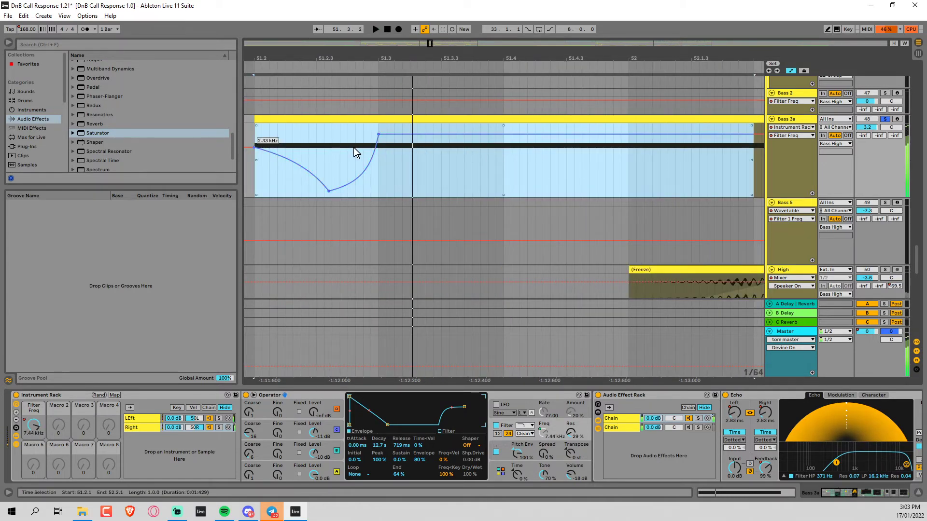
pyautogui.press('space')
pyautogui.press('space')
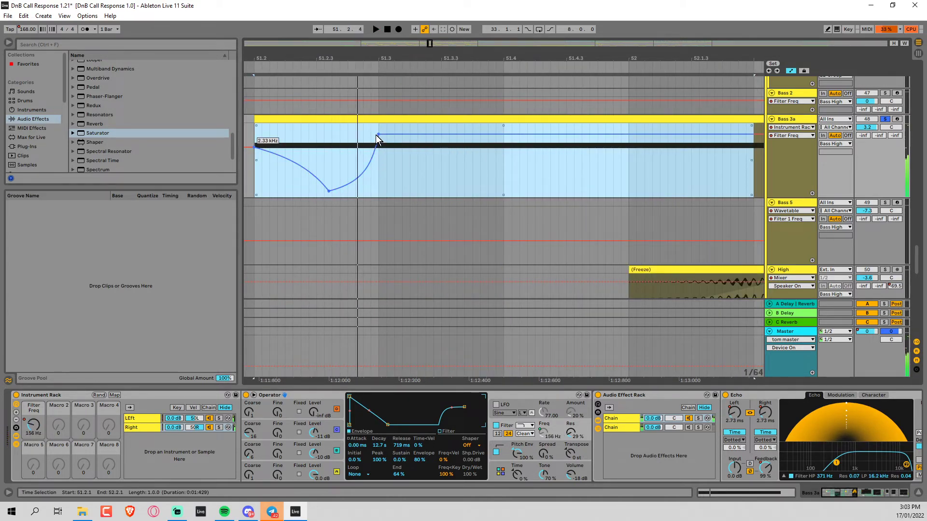
# Step: Lower the curve so its 51.3 peak is about 510 Hz, and ramp it down to 30 Hz just before bar 52
pyautogui.moveTo(378, 134); pyautogui.dragTo(379, 165)
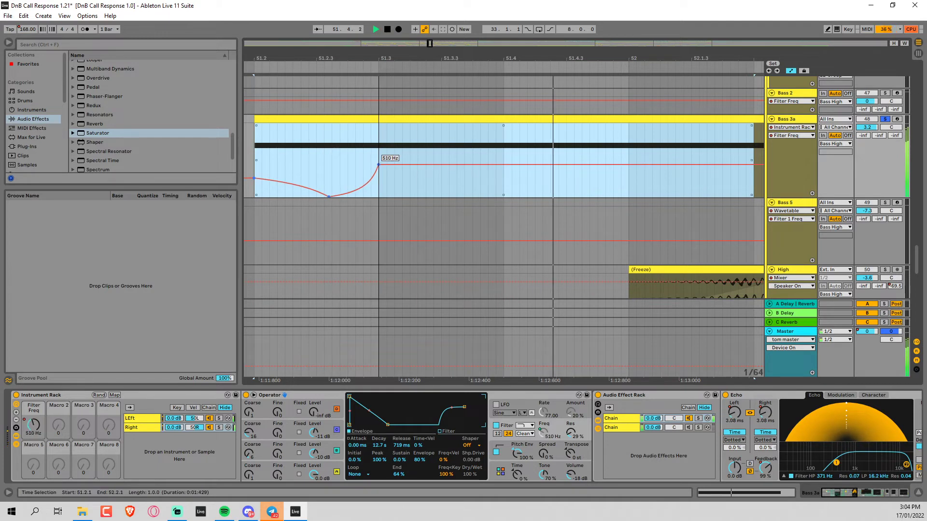
pyautogui.click(433, 178)
pyautogui.moveTo(463, 165); pyautogui.dragTo(613, 197)
pyautogui.press('space')
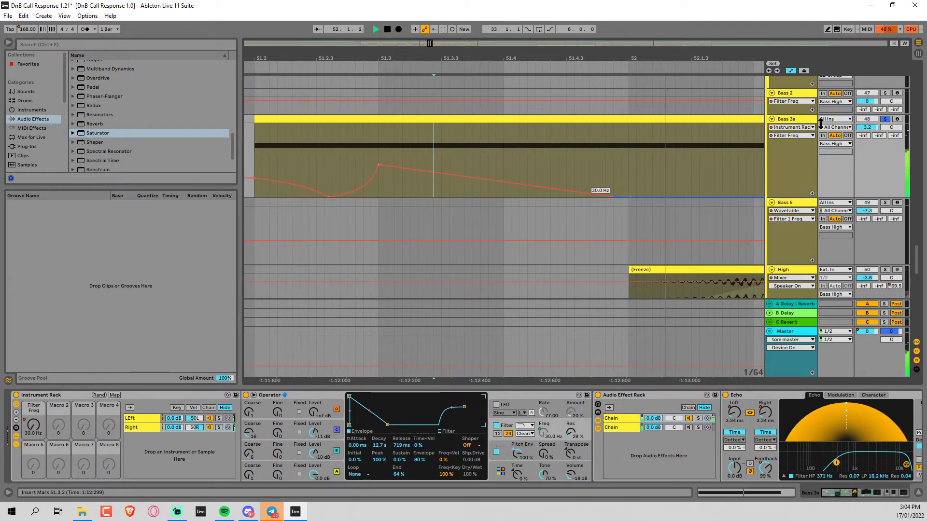
pyautogui.click(255, 149)
pyautogui.press('space')
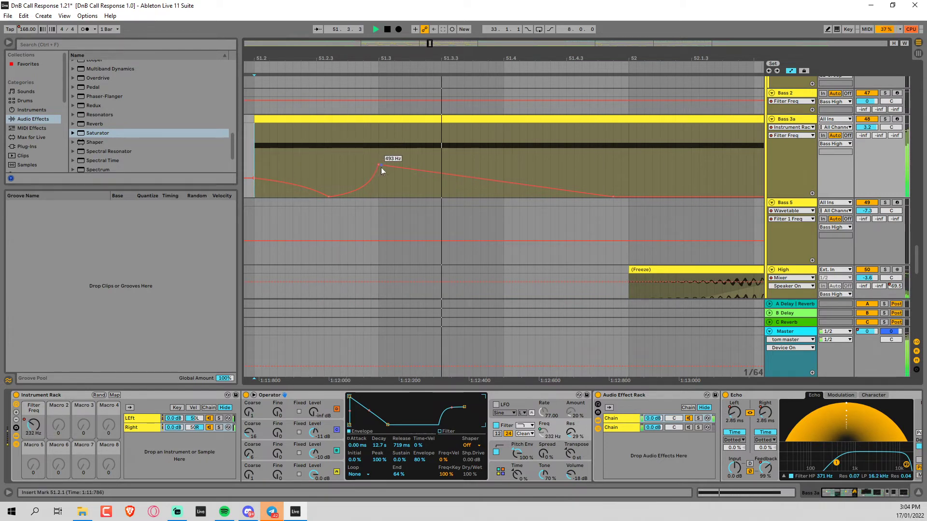
# Step: Raise the filter automation's starting point at 51.2 and lower its peak at 51.3 during playback
pyautogui.moveTo(381, 167)
pyautogui.mouseDown()
pyautogui.moveTo(381, 155)
pyautogui.moveTo(379, 167)
pyautogui.mouseUp()
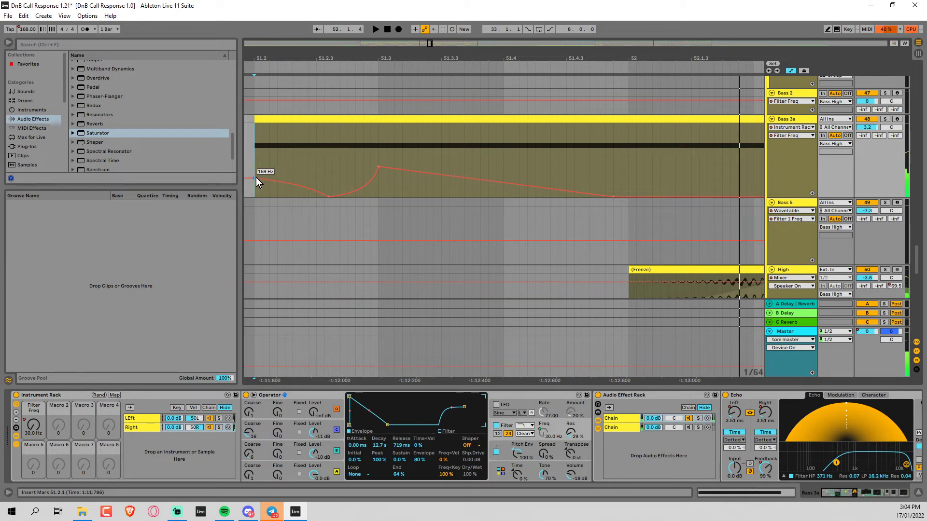
pyautogui.moveTo(257, 177)
pyautogui.mouseDown()
pyautogui.moveTo(255, 145)
pyautogui.moveTo(255, 177)
pyautogui.moveTo(256, 165)
pyautogui.mouseUp()
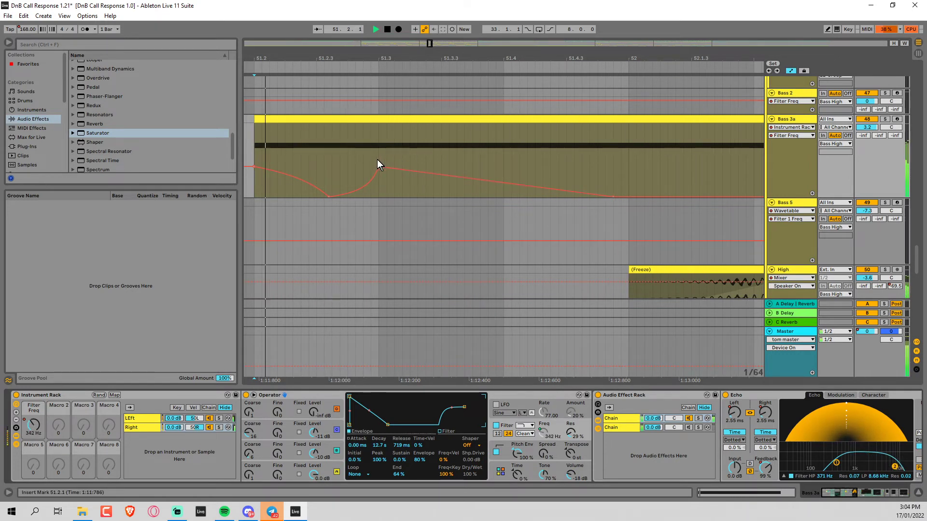
pyautogui.moveTo(379, 167); pyautogui.dragTo(379, 174)
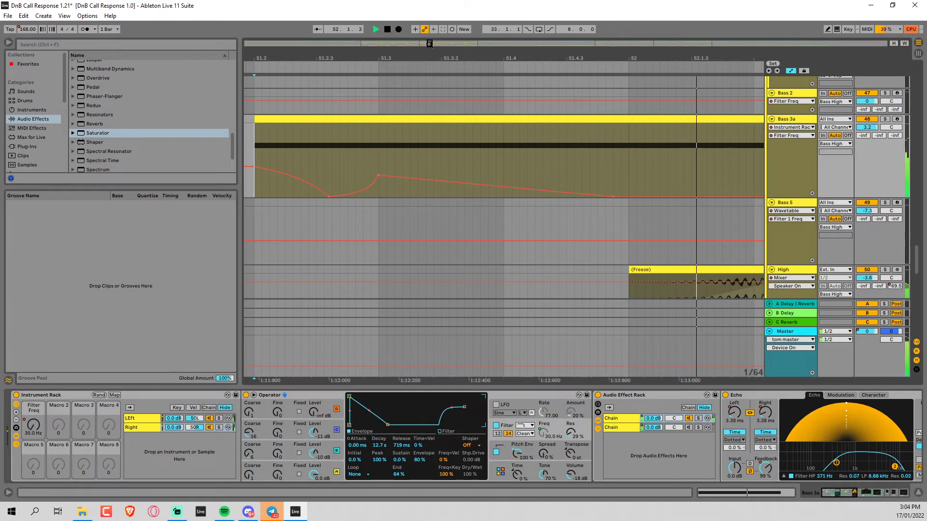
pyautogui.press('space')
# Step: Ramp the Filter Freq automation up to 593 Hz between 52.3 and 52.4 and replay the Bass 3a clip
pyautogui.moveTo(429, 43); pyautogui.dragTo(424, 27)
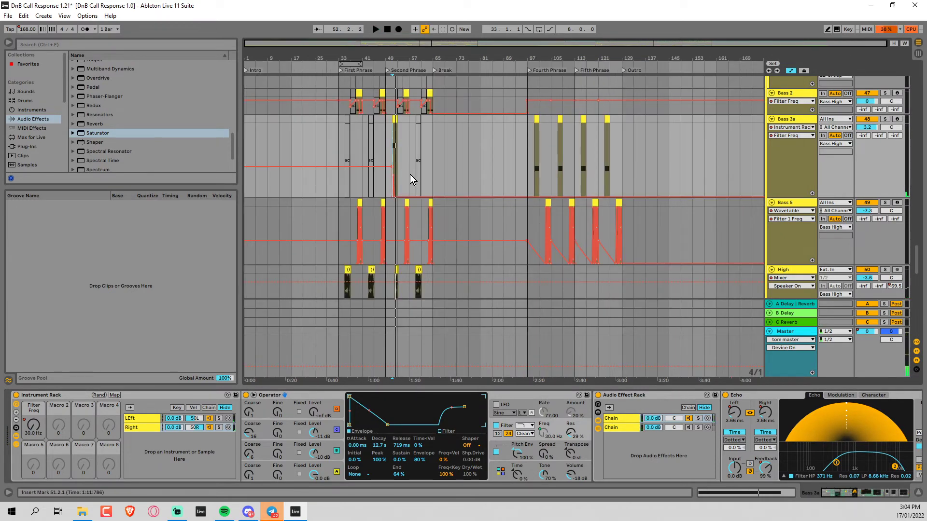
pyautogui.click(395, 159)
pyautogui.press('z')
pyautogui.press('space')
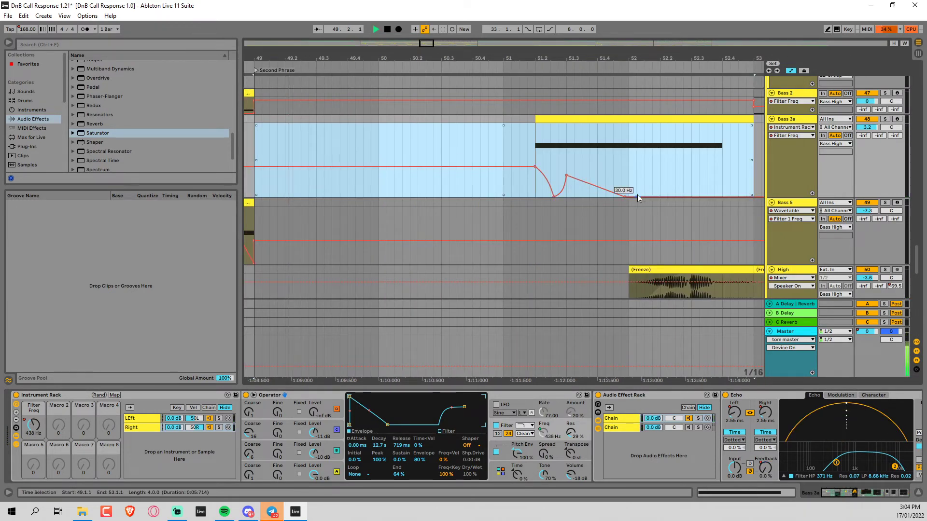
pyautogui.click(536, 150)
pyautogui.press('space')
pyautogui.moveTo(651, 196); pyautogui.dragTo(707, 162)
pyautogui.press('space')
pyautogui.press('space')
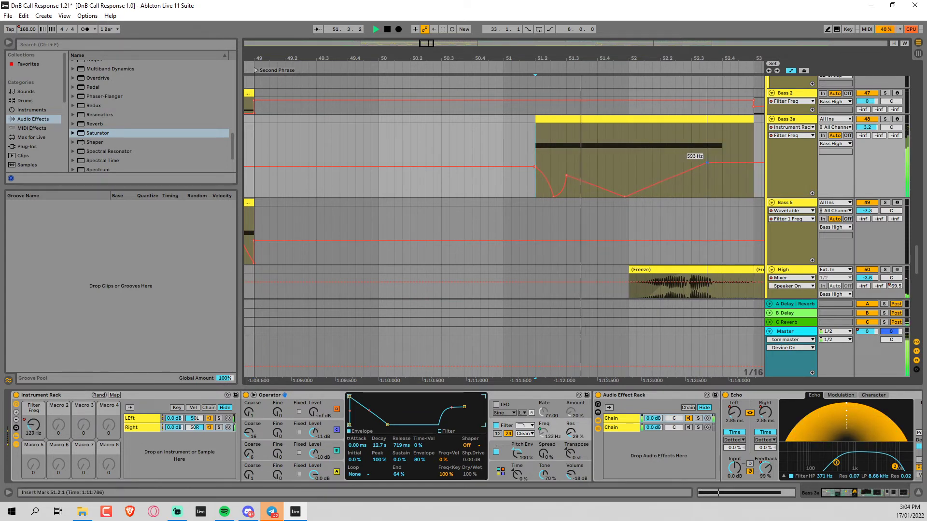
pyautogui.press('space')
pyautogui.press('space')
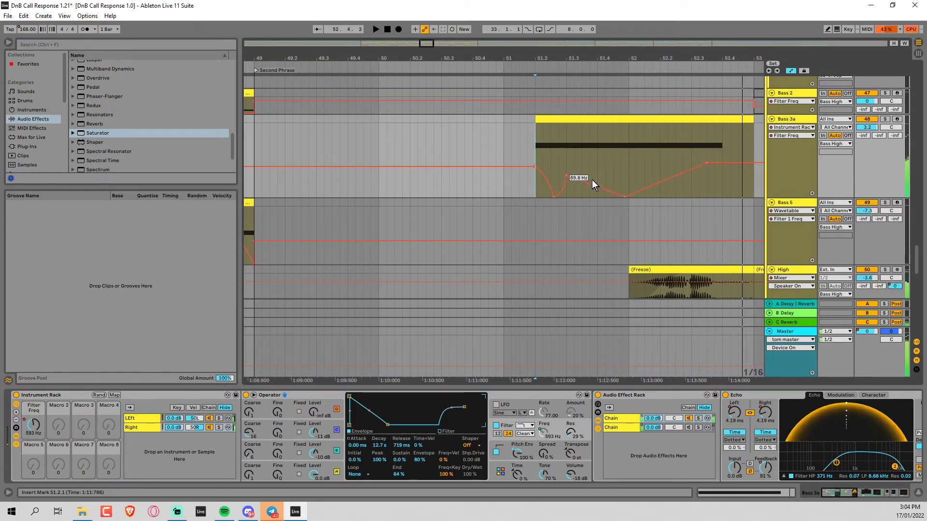
pyautogui.press('space')
pyautogui.press('space')
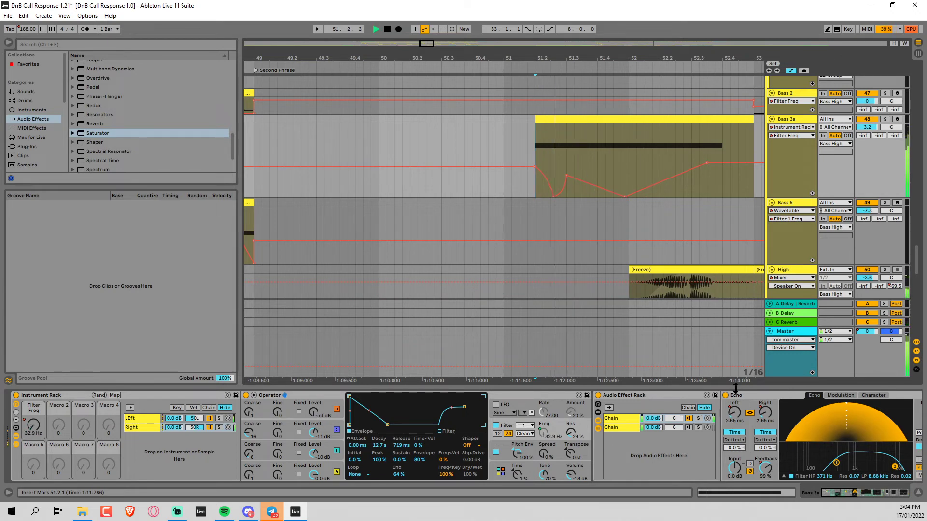
# Step: Re-enable the Right chain Echo's Feedback automation, lower it to about 83% across the Bass 3a clip, and replay it
pyautogui.rightClick(766, 471)
pyautogui.click(765, 466)
pyautogui.rightClick(766, 466)
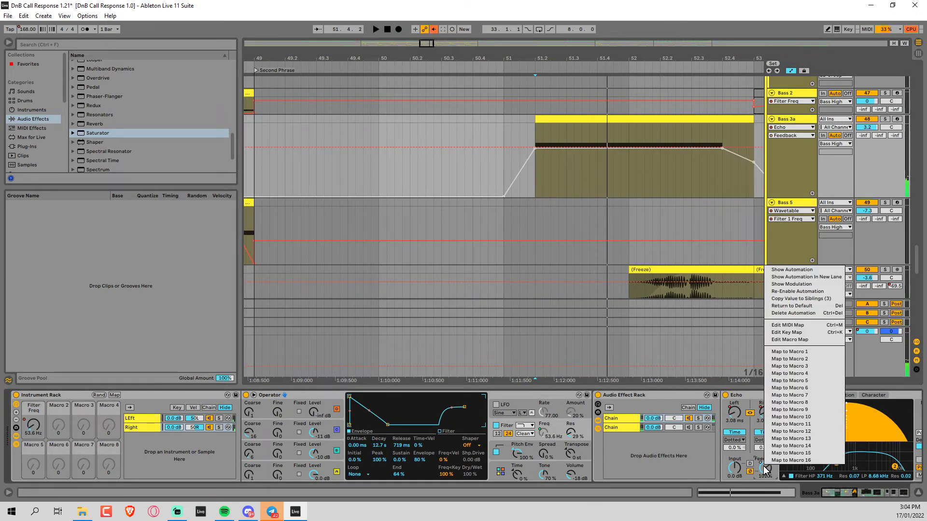
pyautogui.click(766, 470)
pyautogui.click(618, 166)
pyautogui.click(434, 29)
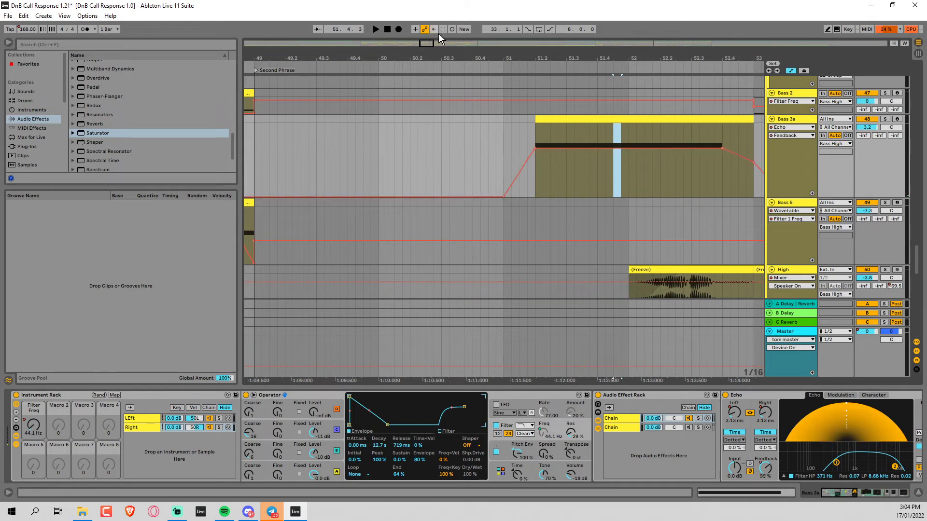
pyautogui.moveTo(565, 149); pyautogui.dragTo(565, 157)
pyautogui.press('space')
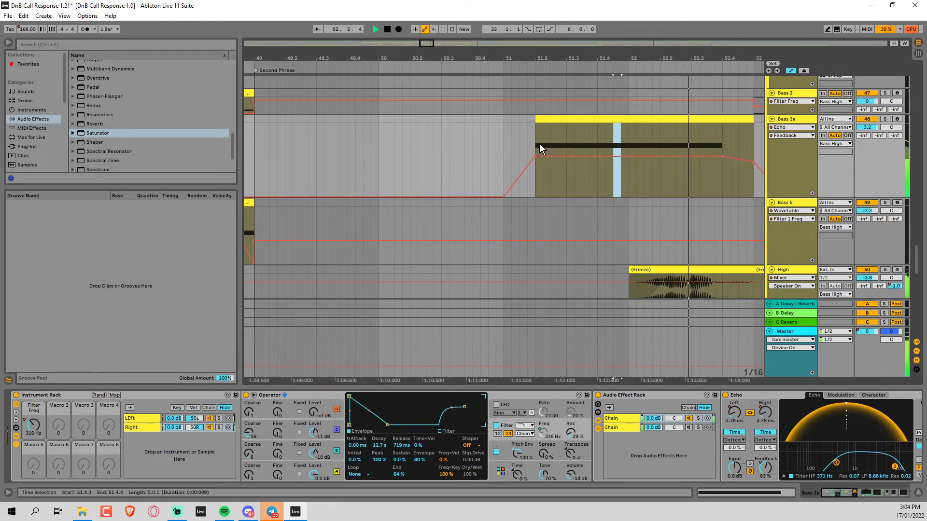
pyautogui.click(537, 142)
pyautogui.press('space')
pyautogui.press('space')
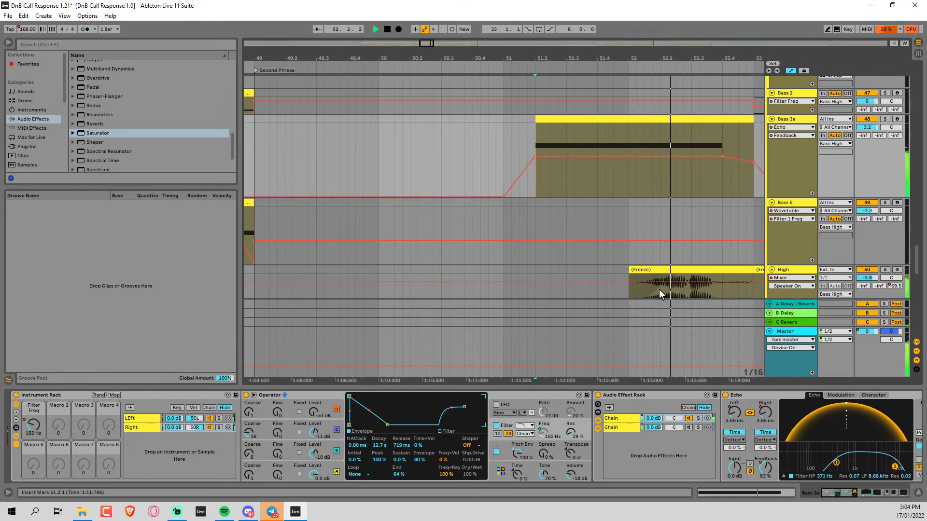
# Step: Turn off the Right chain's Echo and listen to the Bass 3a clip
pyautogui.click(725, 394)
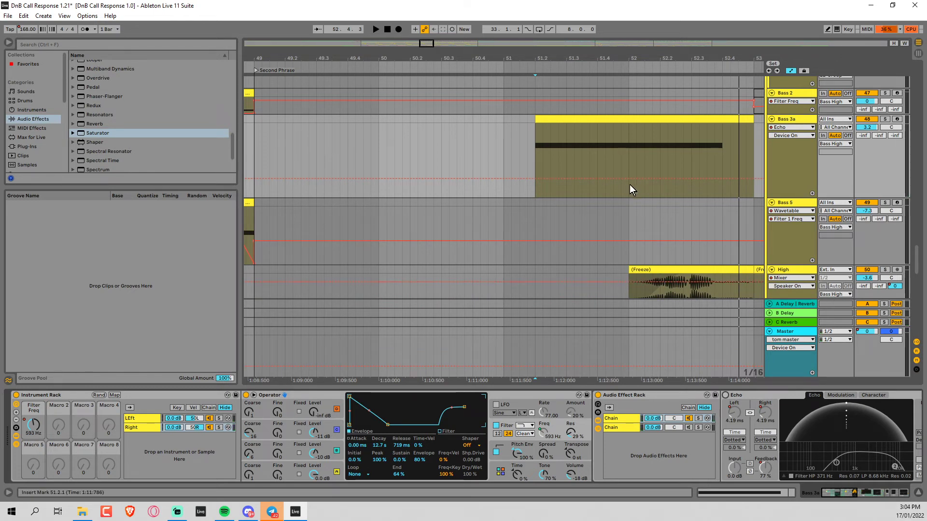
pyautogui.hscroll(1, 629, 185)
pyautogui.press('space')
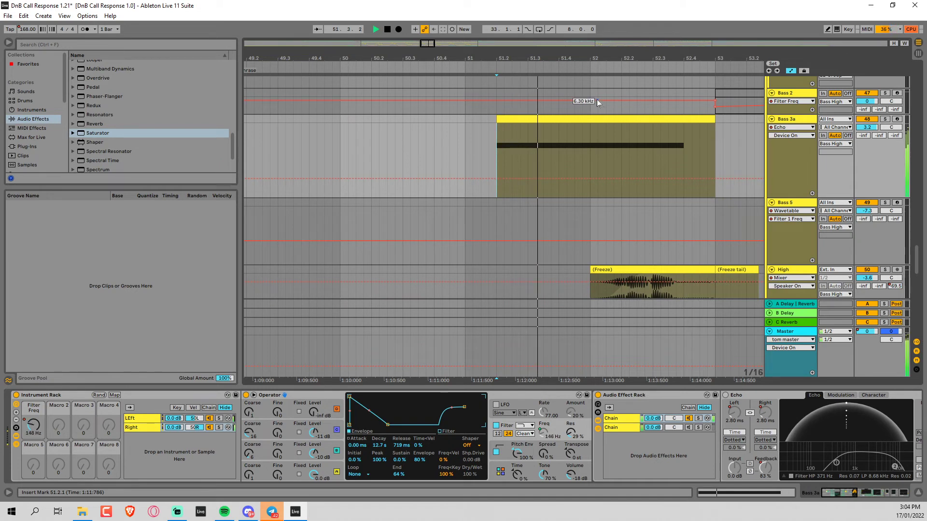
pyautogui.press('space')
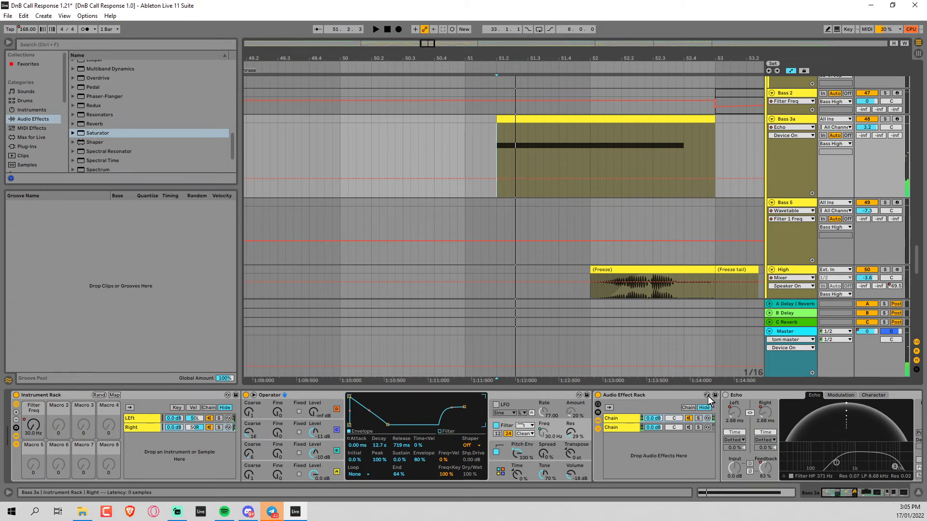
# Step: Select the Left chain, turn off its Echo as well, and replay the Bass 3a clip
pyautogui.click(154, 428)
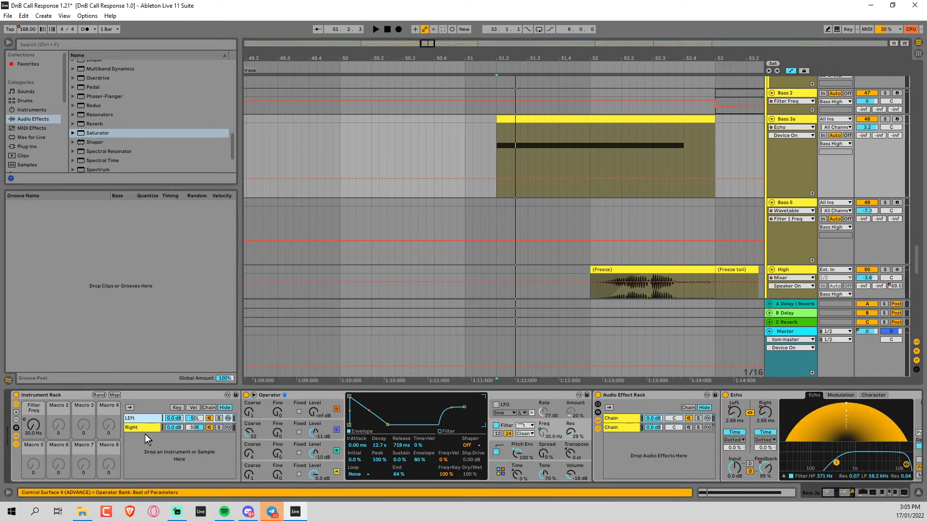
pyautogui.click(726, 395)
pyautogui.press('space')
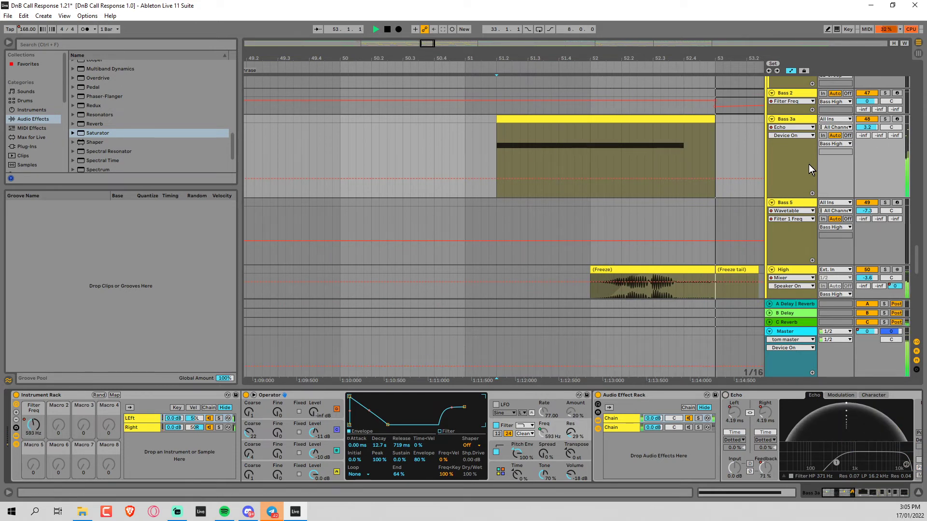
pyautogui.press('space')
pyautogui.press('space')
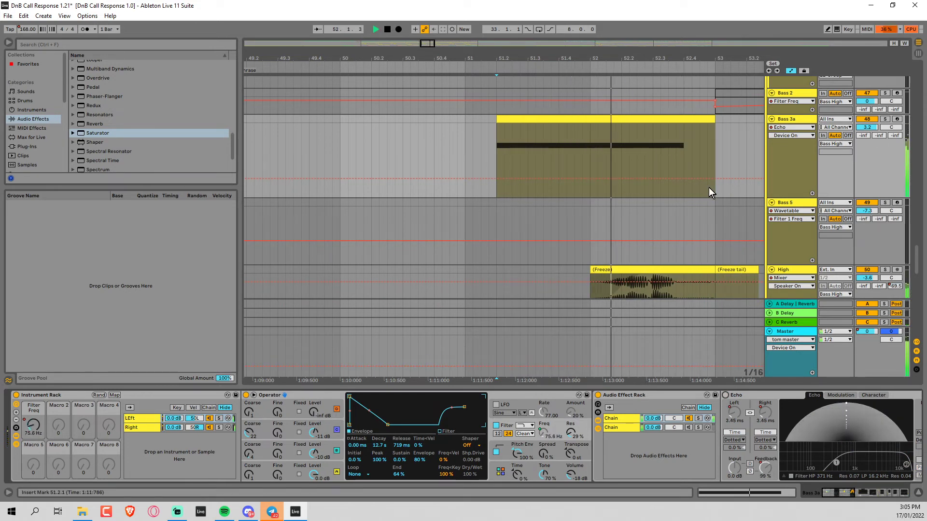
pyautogui.press('space')
pyautogui.press('space')
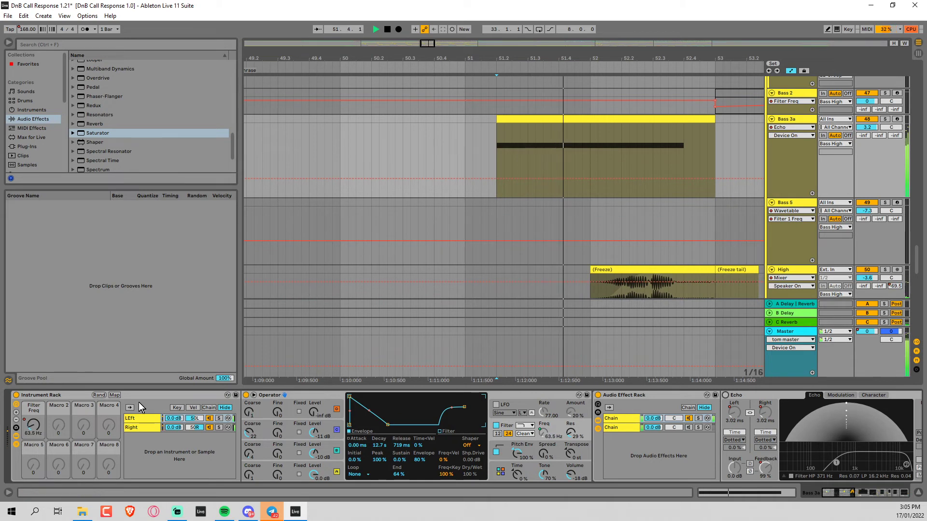
# Step: Show the Filter Freq macro's automation, delete its curve across the Bass 3a clip, and play from the clip start at 51.2
pyautogui.click(33, 425)
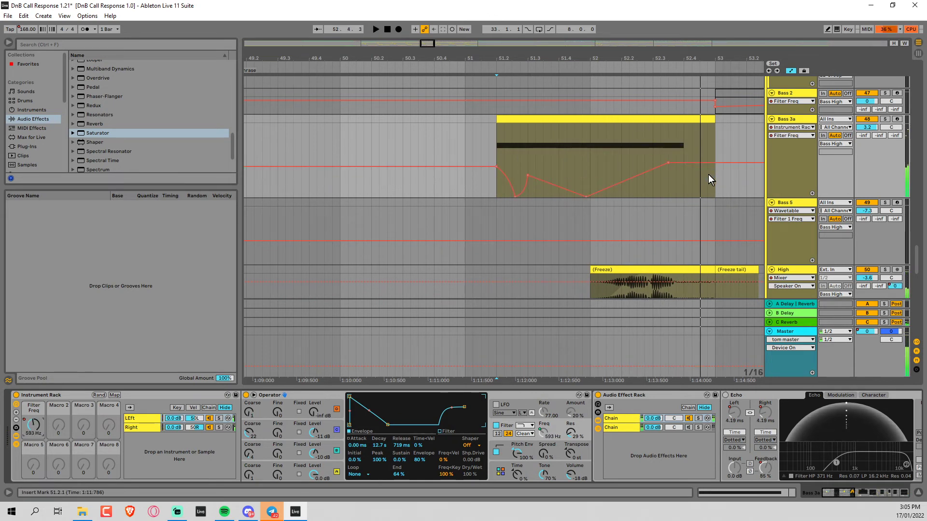
pyautogui.moveTo(708, 175); pyautogui.dragTo(485, 187)
pyautogui.press('Delete')
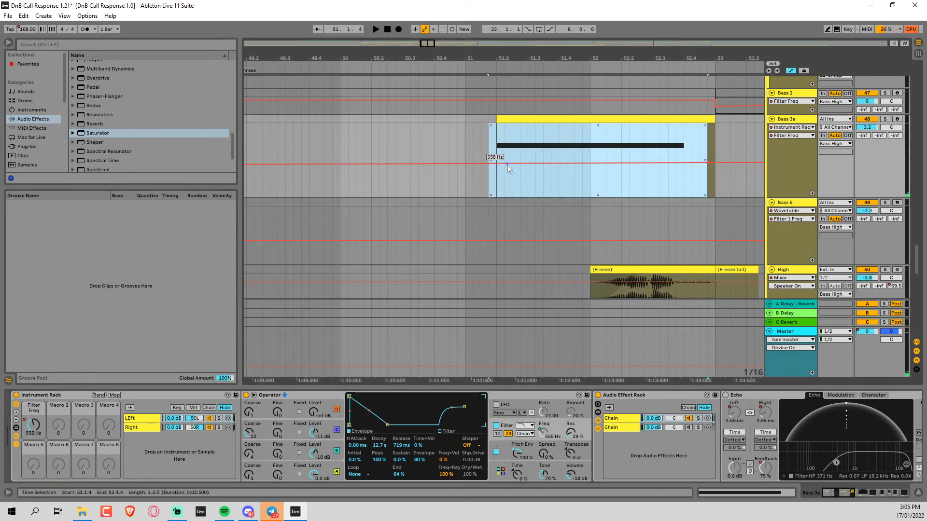
pyautogui.press('space')
pyautogui.click(495, 180)
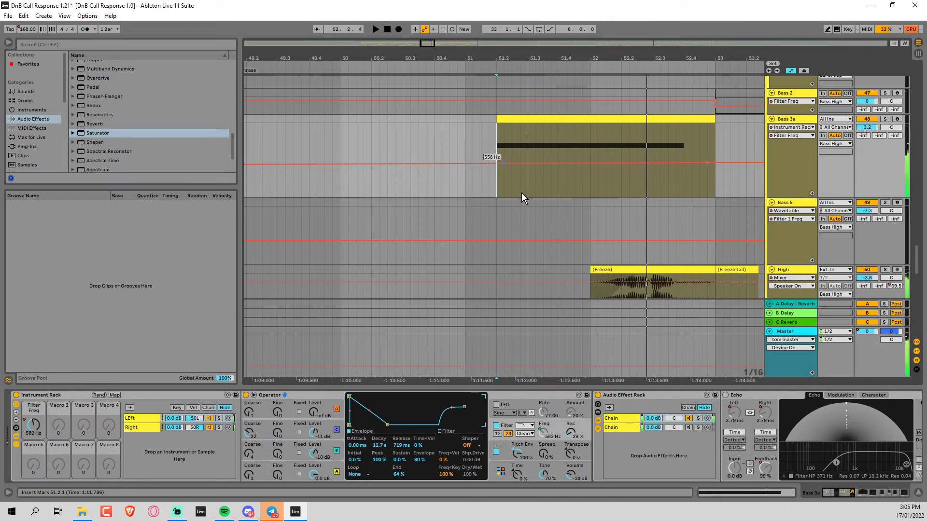
# Step: Lower the Base and set the colour Freq to about 52.6 Hz on Bass 3a's Sinoid Fold Saturator, and replay the clip
pyautogui.click(858, 493)
pyautogui.click(872, 495)
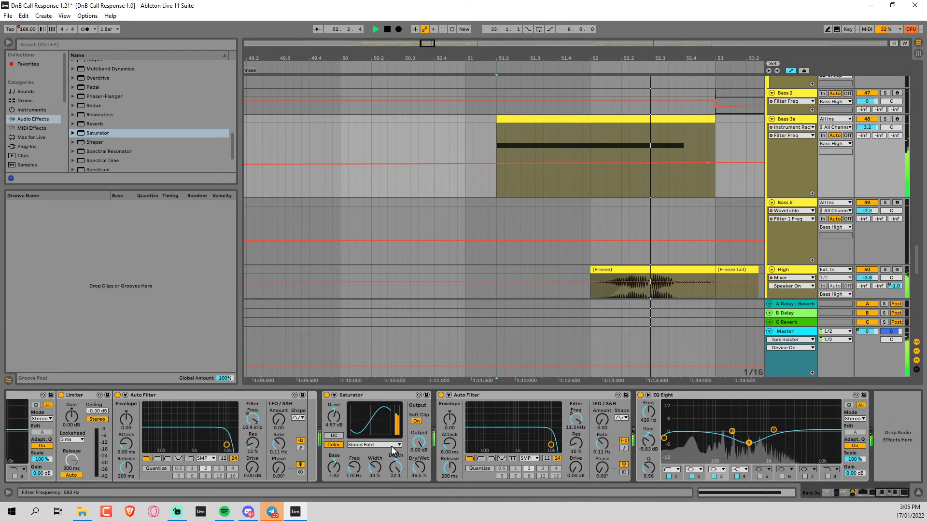
pyautogui.moveTo(353, 467); pyautogui.dragTo(333, 497)
pyautogui.press('space')
pyautogui.press('space')
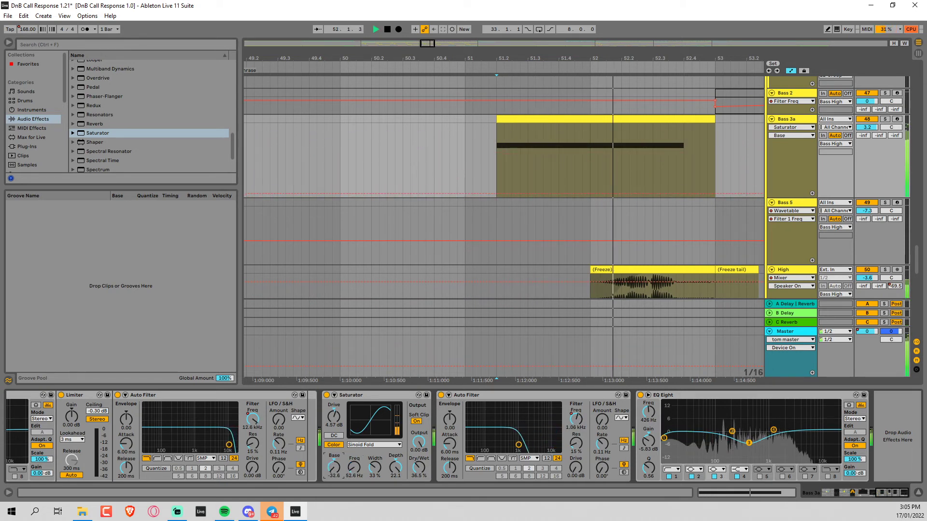
# Step: Raise the Saturator's colour Freq to about 1.37 kHz, raise its Base, and replay the Bass 3a clip between changes
pyautogui.press('space')
pyautogui.press('space')
pyautogui.moveTo(354, 467); pyautogui.dragTo(354, 418)
pyautogui.press('space')
pyautogui.press('space')
pyautogui.moveTo(333, 467); pyautogui.dragTo(333, 462)
pyautogui.press('space')
pyautogui.press('space')
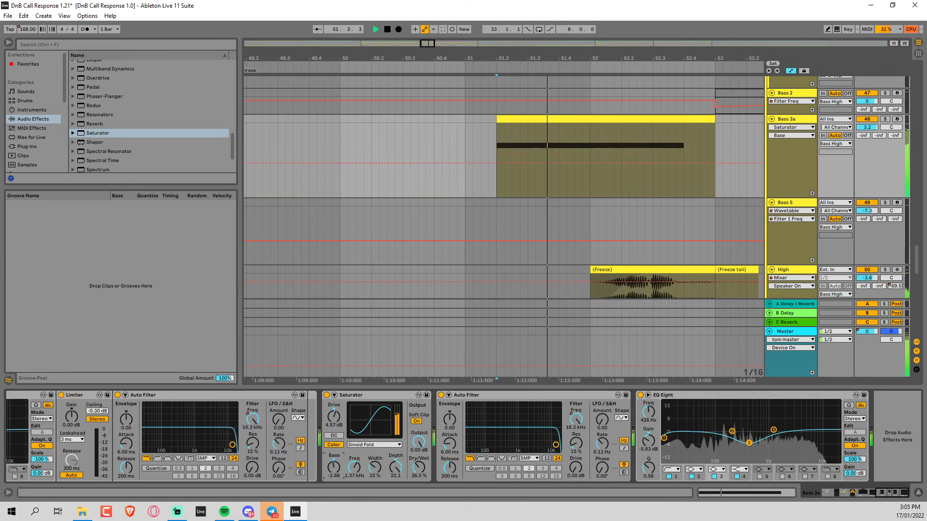
# Step: Set the Saturator's colour Depth to about 8.76 and its Drive to about 10.9 dB, replaying the Bass 3a clip
pyautogui.moveTo(395, 467)
pyautogui.mouseDown()
pyautogui.moveTo(395, 478)
pyautogui.moveTo(396, 457)
pyautogui.mouseUp()
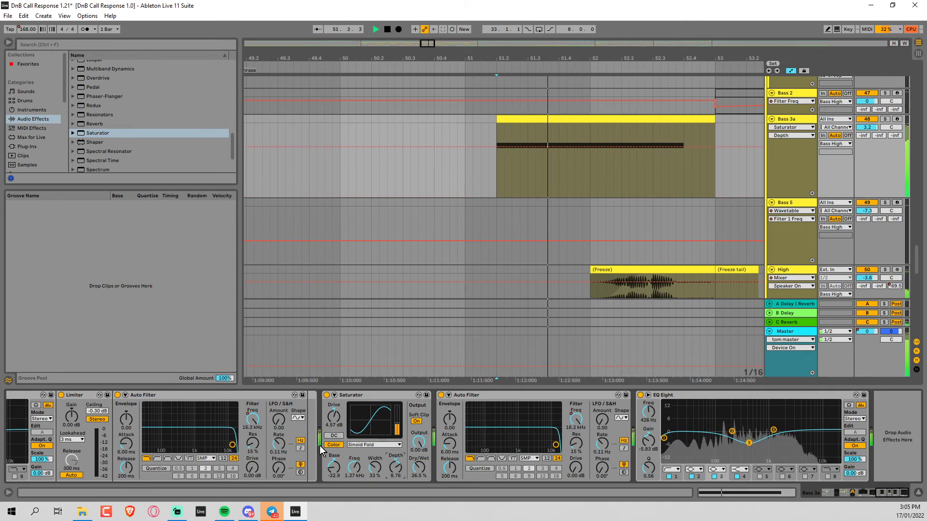
pyautogui.moveTo(333, 416); pyautogui.dragTo(334, 414)
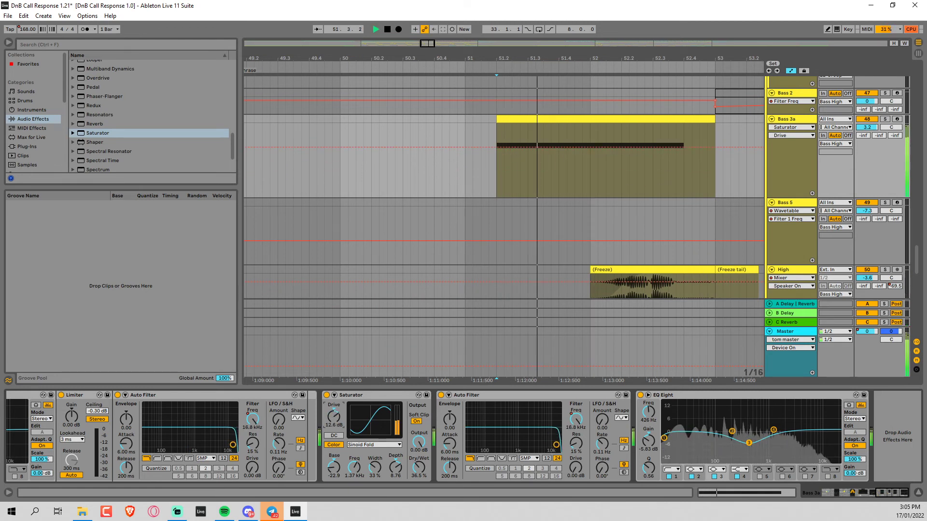
pyautogui.press('space')
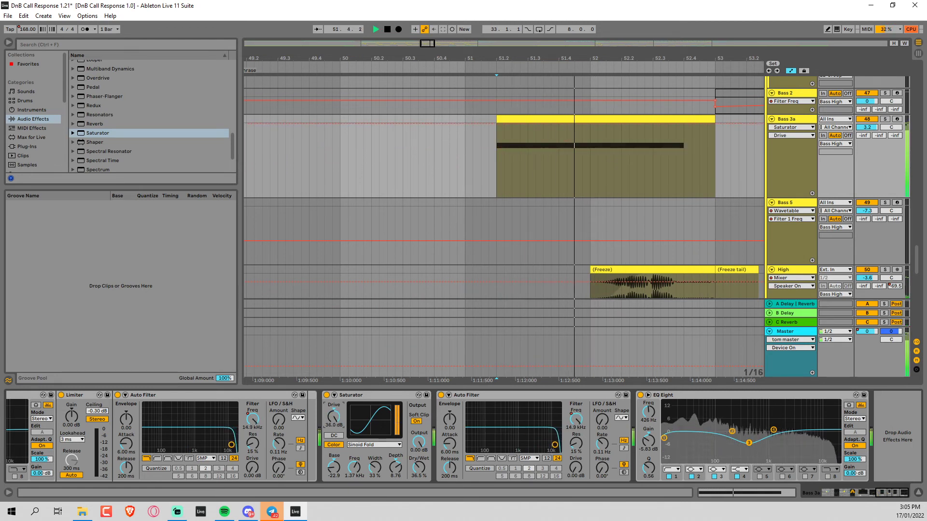
pyautogui.moveTo(334, 416); pyautogui.dragTo(334, 447)
pyautogui.press('space')
pyautogui.press('space')
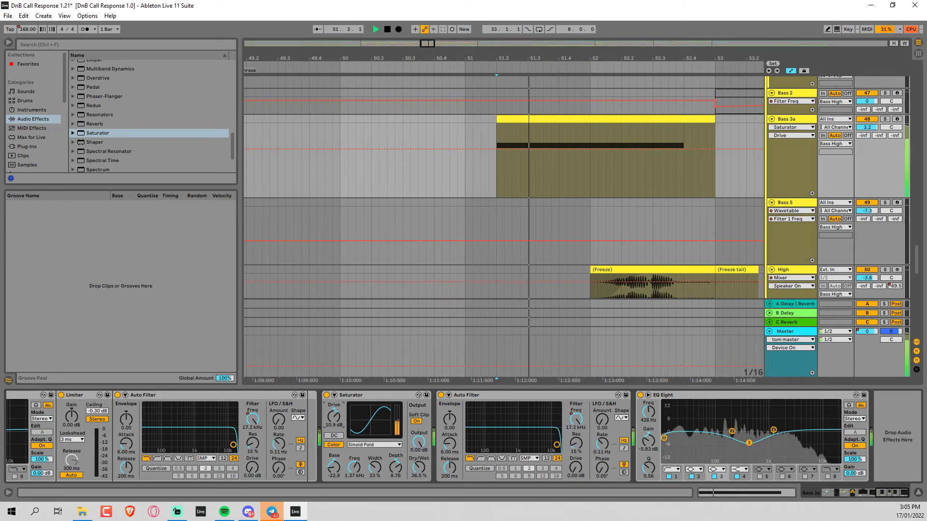
pyautogui.press('space')
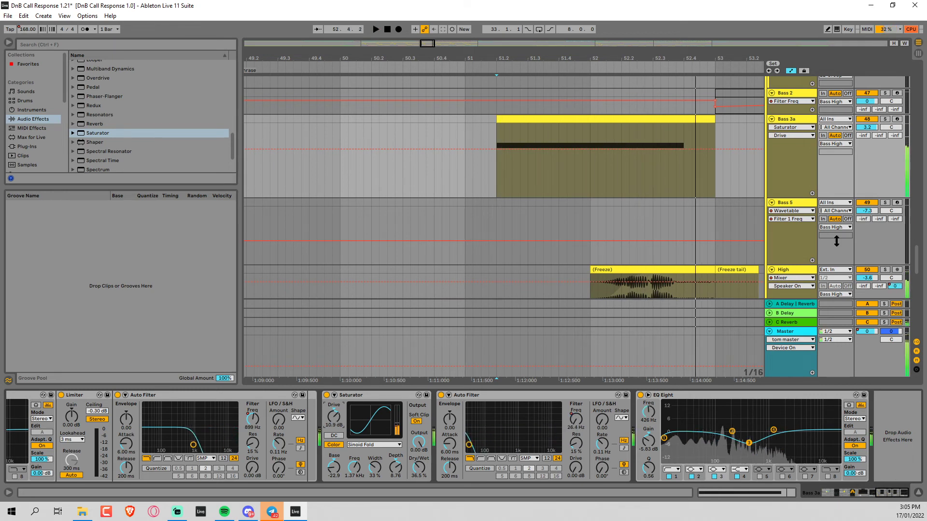
# Step: Lower the Bass 3a track volume to -7.5 dB and replay the clip
pyautogui.press('space')
pyautogui.moveTo(872, 130); pyautogui.dragTo(872, 150)
pyautogui.press('space')
pyautogui.press('space')
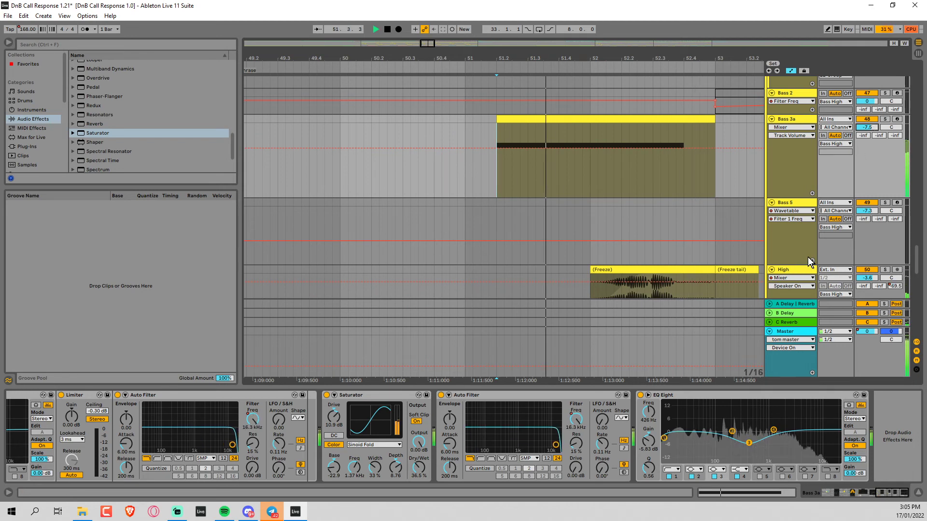
# Step: Go back to Bass 3a's Instrument Rack, select the Left chain, and change its Operator's oscillator B Coarse while replaying the clip
pyautogui.click(833, 493)
pyautogui.press('space')
pyautogui.press('space')
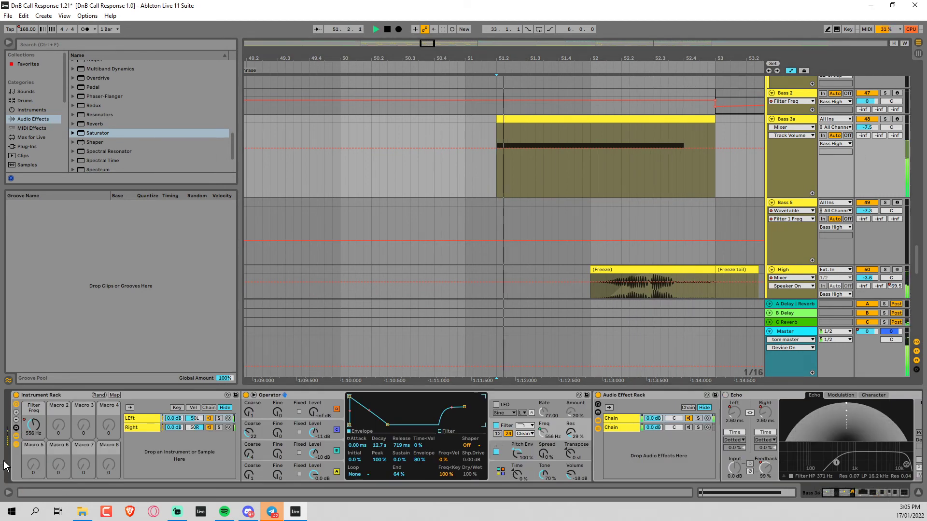
pyautogui.press('space')
pyautogui.click(140, 419)
pyautogui.press('space')
pyautogui.press('space')
pyautogui.press('space')
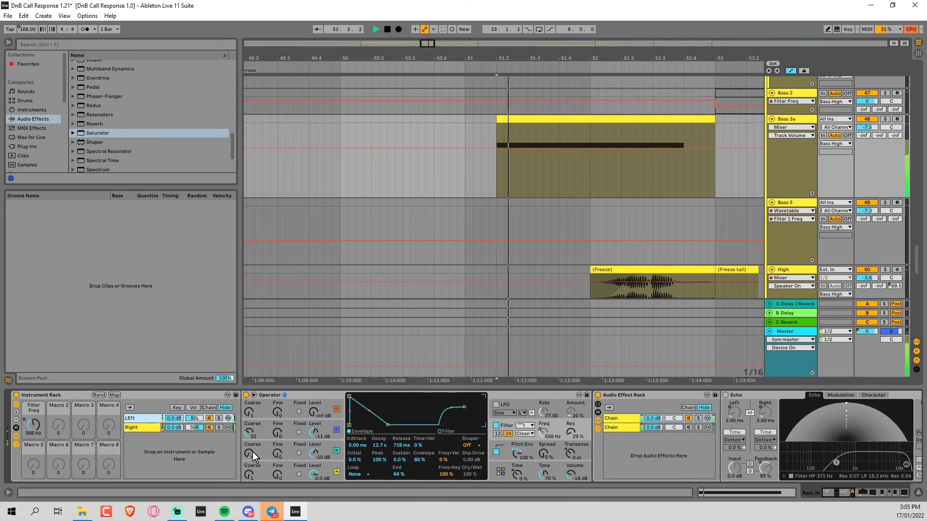
pyautogui.moveTo(249, 453); pyautogui.dragTo(249, 430)
pyautogui.press('space')
pyautogui.press('space')
pyautogui.press('space')
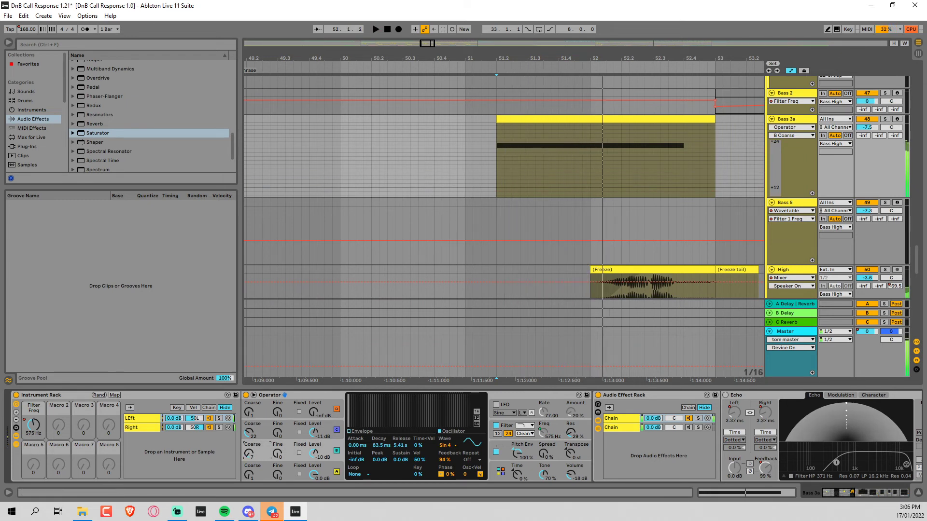
pyautogui.press('space')
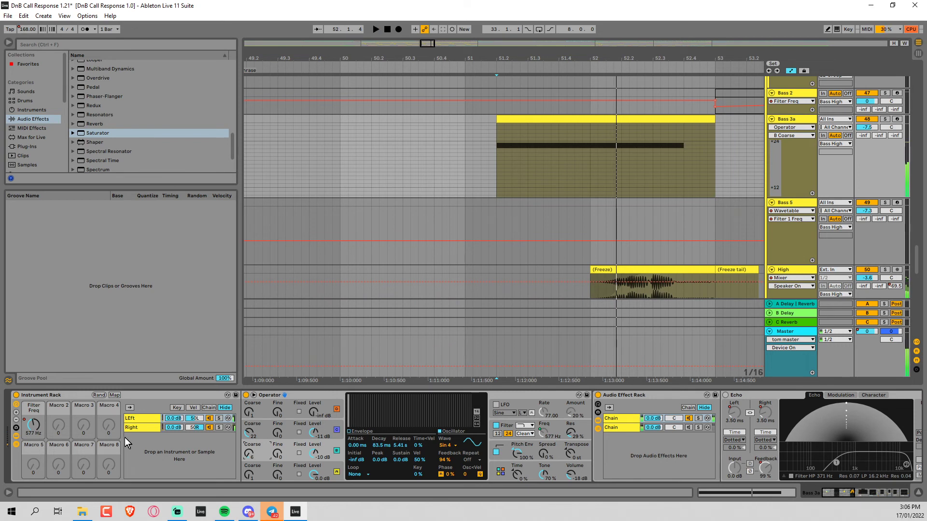
# Step: Check the Right chain's Operator, return to the Left chain and set its oscillator B Coarse to 5
pyautogui.click(136, 429)
pyautogui.press('space')
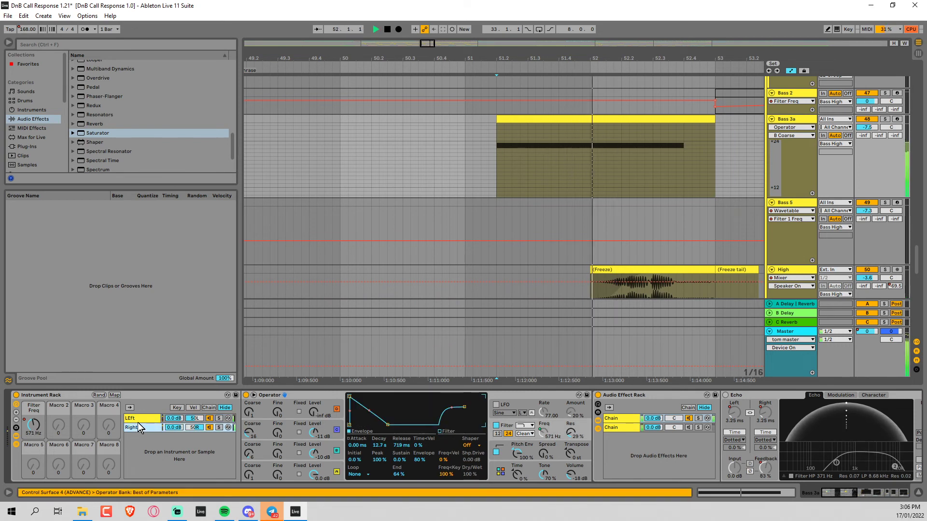
pyautogui.click(138, 424)
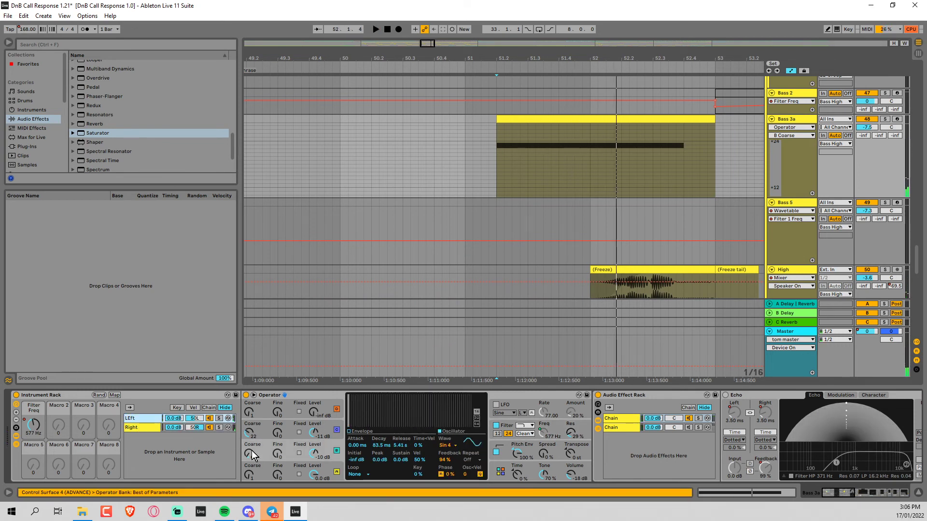
pyautogui.moveTo(251, 452); pyautogui.dragTo(252, 437)
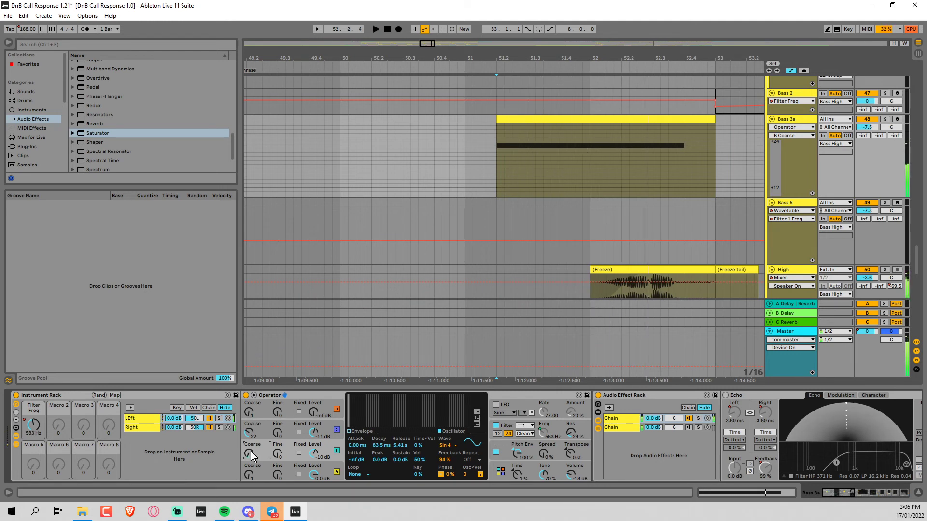
pyautogui.press('space')
# Step: Set oscillator C's Level to -7.0 dB and its Coarse to 17 in the Left chain, replaying the clip
pyautogui.moveTo(248, 439); pyautogui.dragTo(249, 434)
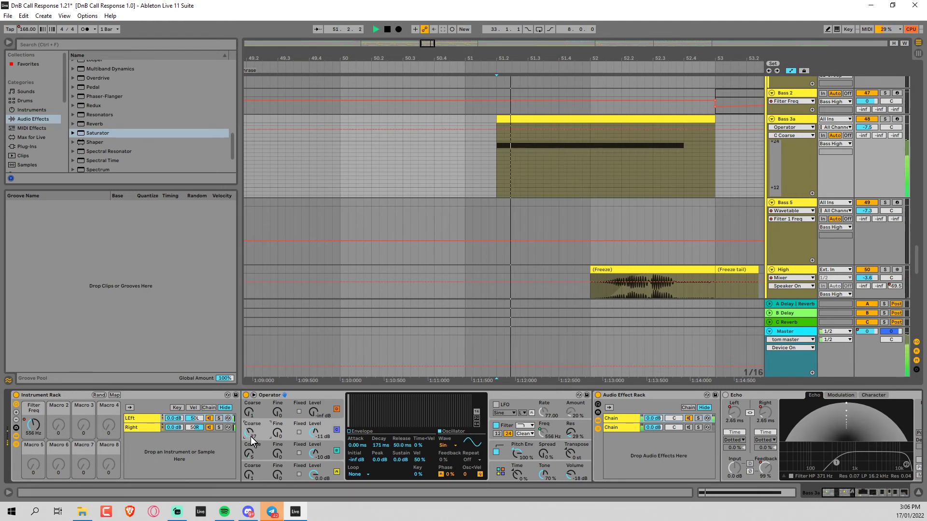
pyautogui.click(320, 431)
pyautogui.press('space')
pyautogui.moveTo(321, 431); pyautogui.dragTo(316, 438)
pyautogui.press('space')
pyautogui.press('space')
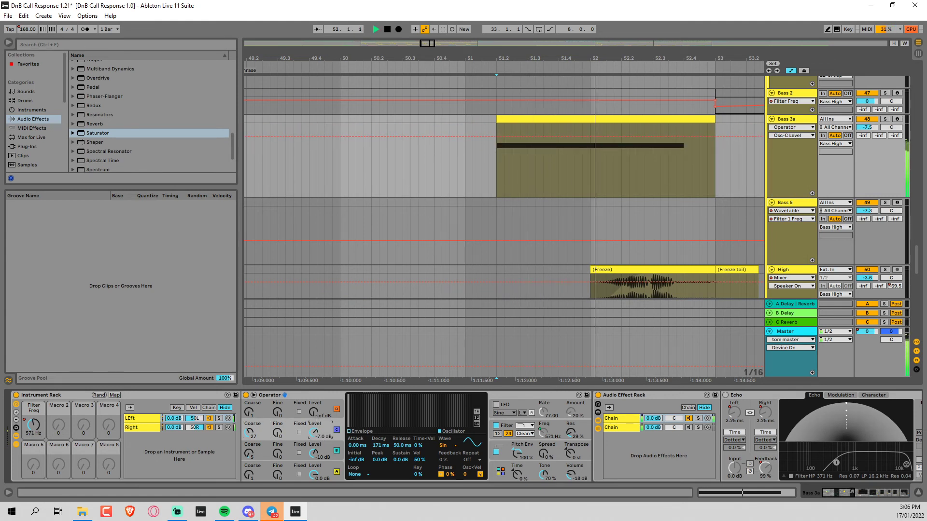
pyautogui.click(251, 434)
pyautogui.press('space')
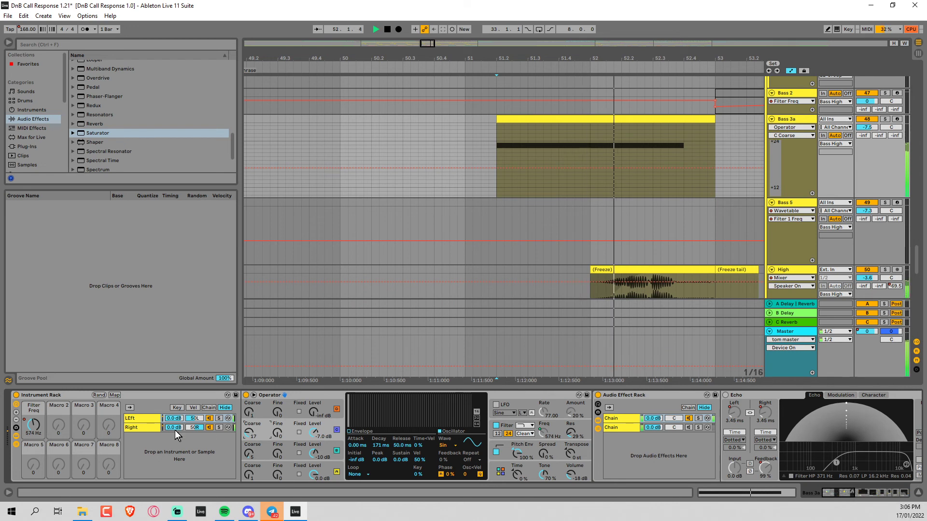
# Step: Solo and select the Right chain, and set its Operator levels to about -8.4 dB for oscillator C and -12 dB for B
pyautogui.click(220, 419)
pyautogui.press('space')
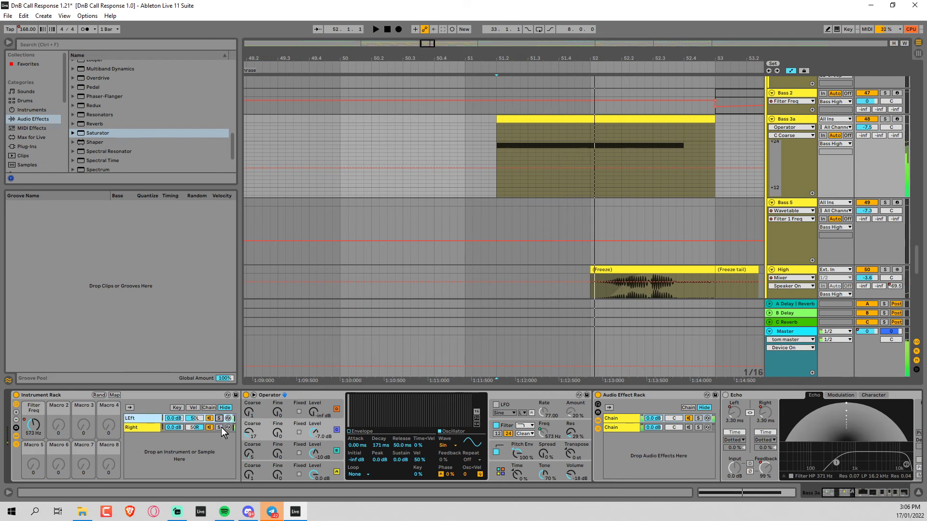
pyautogui.click(219, 428)
pyautogui.click(131, 428)
pyautogui.press('space')
pyautogui.moveTo(313, 433); pyautogui.dragTo(314, 431)
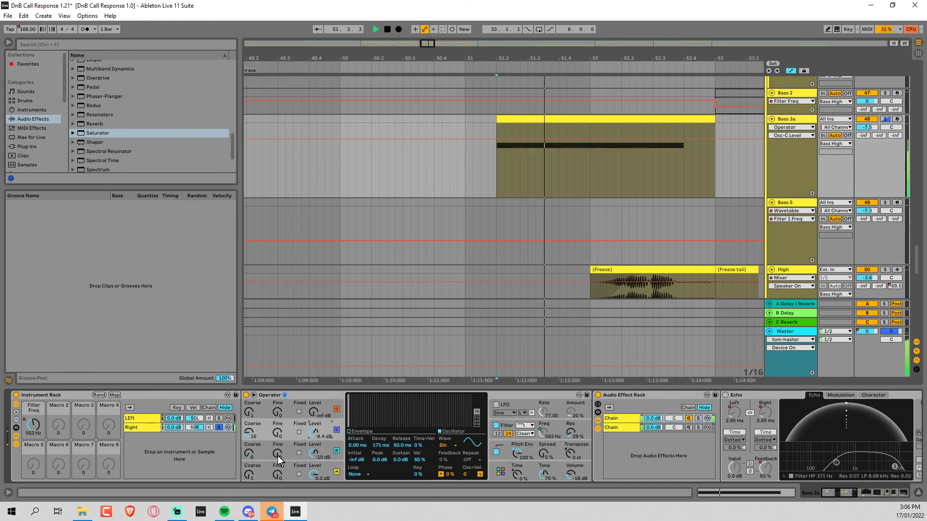
pyautogui.moveTo(313, 453); pyautogui.dragTo(314, 457)
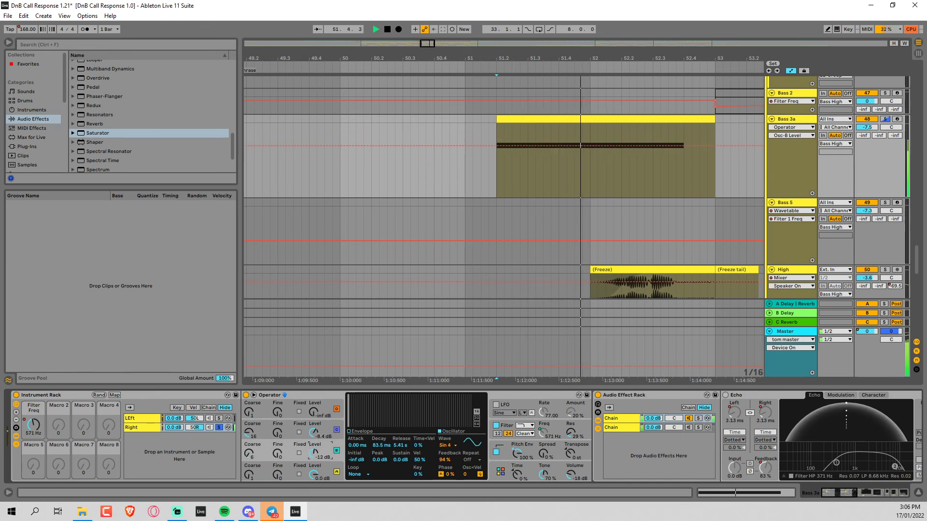
# Step: Change the Right chain's oscillator B wave to Sine and set its Level to about -8.9 dB
pyautogui.click(445, 446)
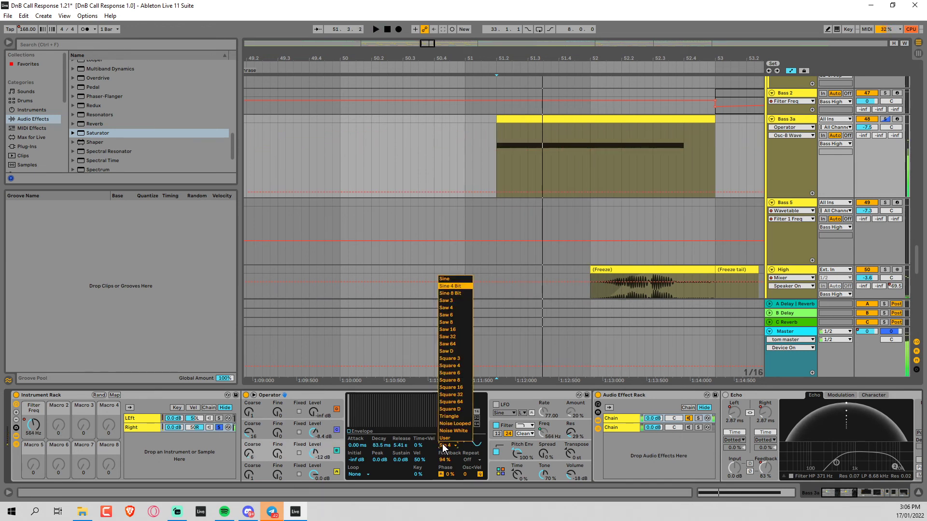
pyautogui.click(445, 281)
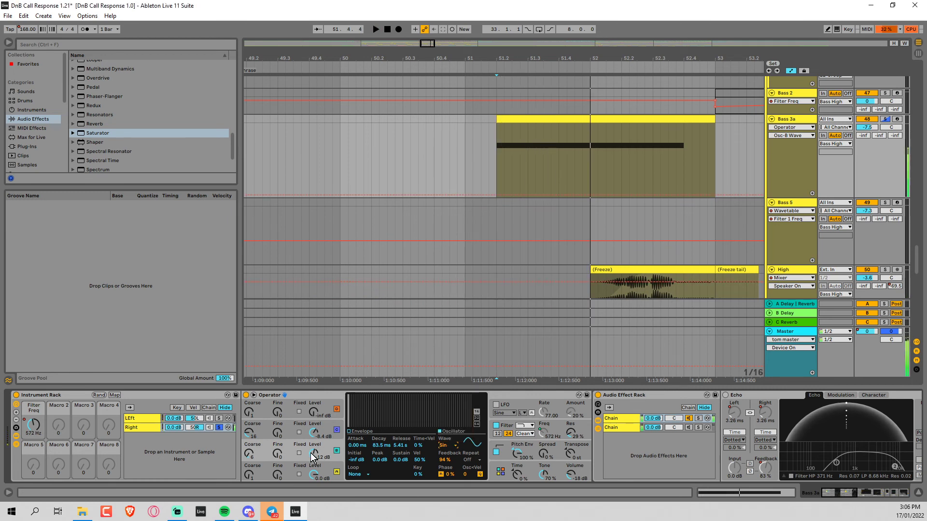
pyautogui.press('space')
pyautogui.moveTo(312, 454); pyautogui.dragTo(311, 448)
pyautogui.press('space')
# Step: Set the Right chain's oscillator B Coarse to 9, unsolo the chain and replay the clip with both chains
pyautogui.click(250, 453)
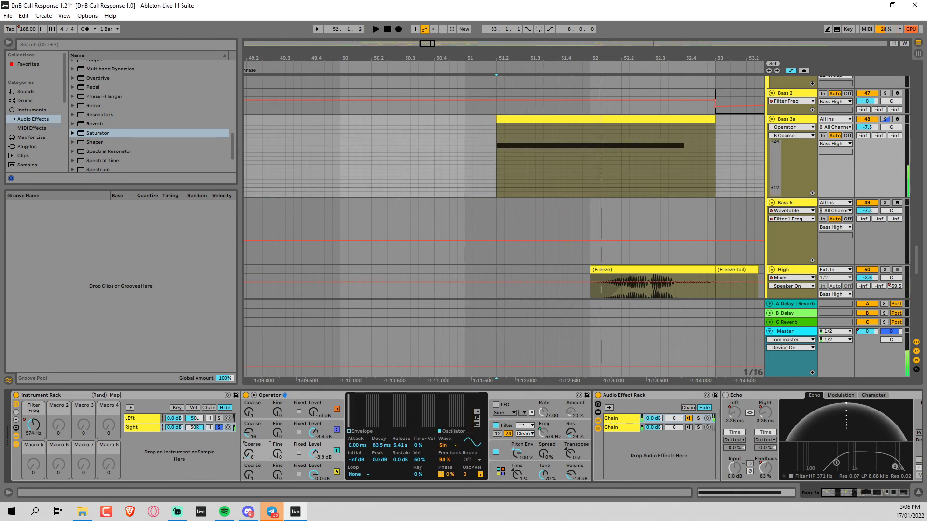
pyautogui.click(249, 465)
pyautogui.press('space')
pyautogui.moveTo(249, 453); pyautogui.dragTo(250, 448)
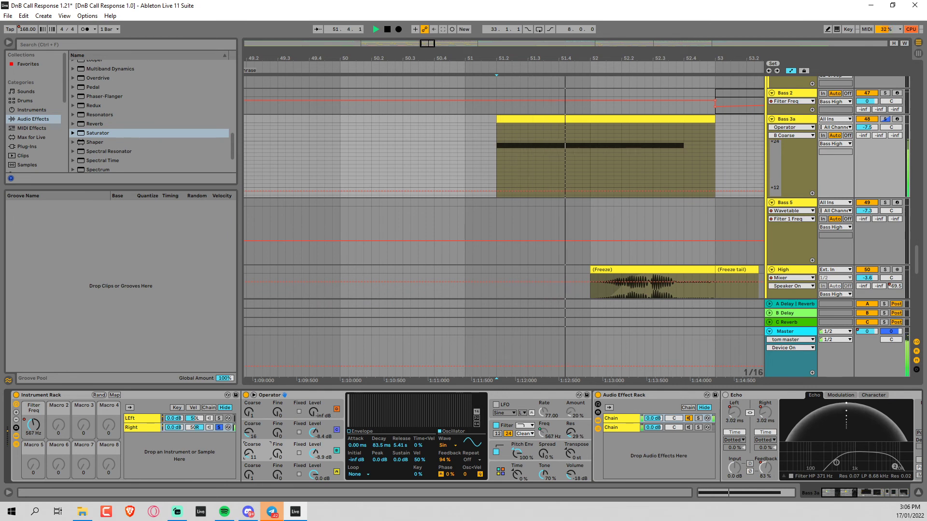
pyautogui.click(220, 428)
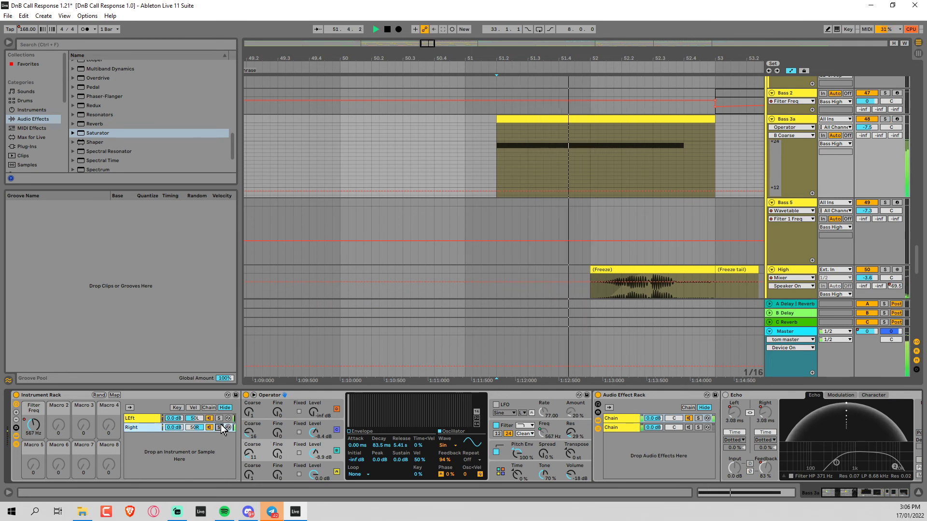
pyautogui.press('Down')
pyautogui.press('Down')
pyautogui.press('space')
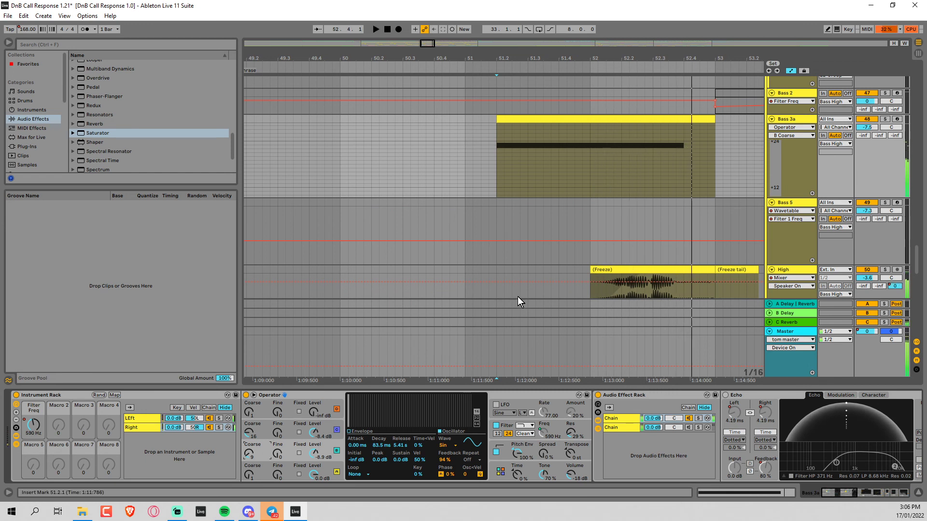
# Step: Play from 49.3 ahead of the clip and lower the Bass 3a track volume to -11.9 dB
pyautogui.click(281, 142)
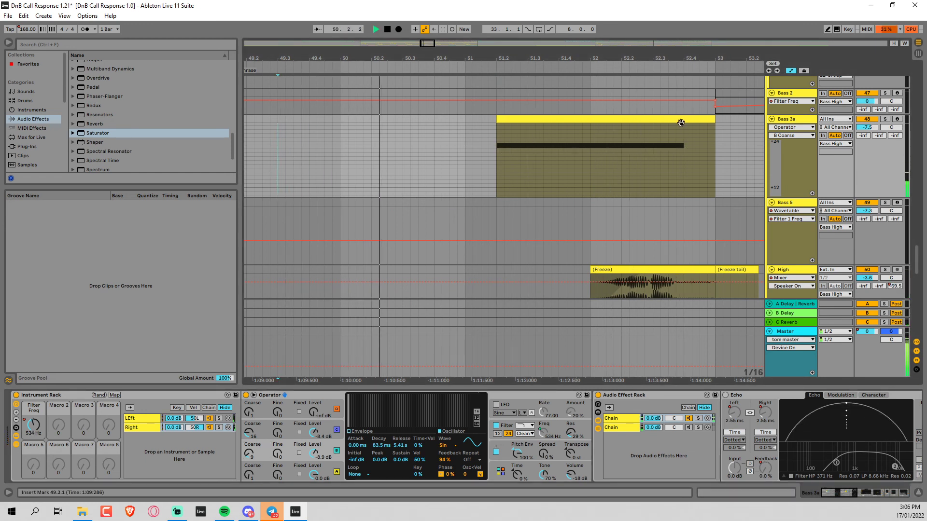
pyautogui.moveTo(866, 127); pyautogui.dragTo(867, 140)
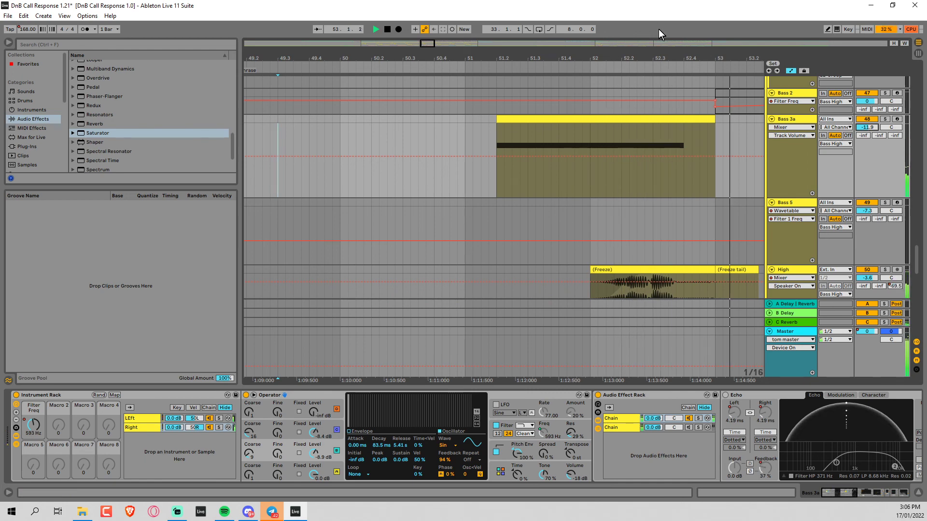
# Step: Loop bars 49 to 57 of the Second Phrase and listen to Bass 3a in the arrangement
pyautogui.moveTo(620, 58); pyautogui.dragTo(604, 13)
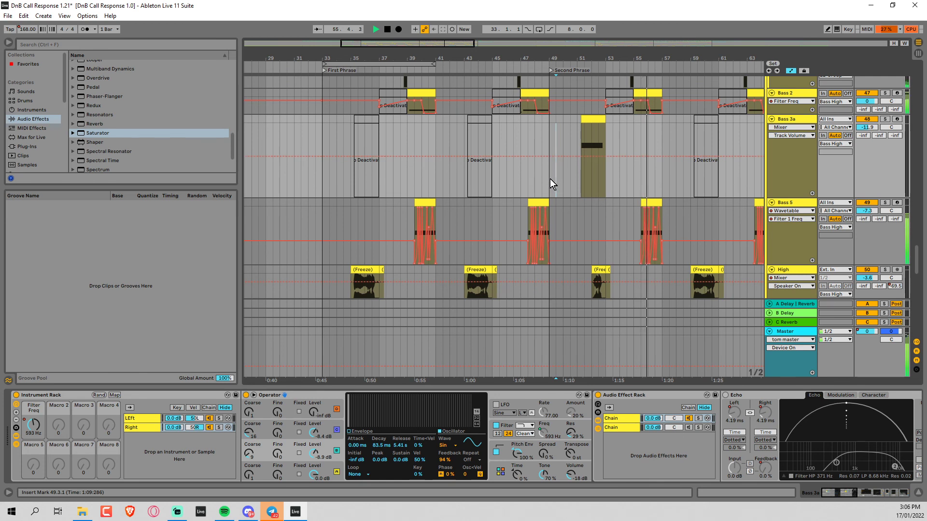
pyautogui.moveTo(549, 179); pyautogui.dragTo(659, 171)
pyautogui.hotkey('ctrl', 'l')
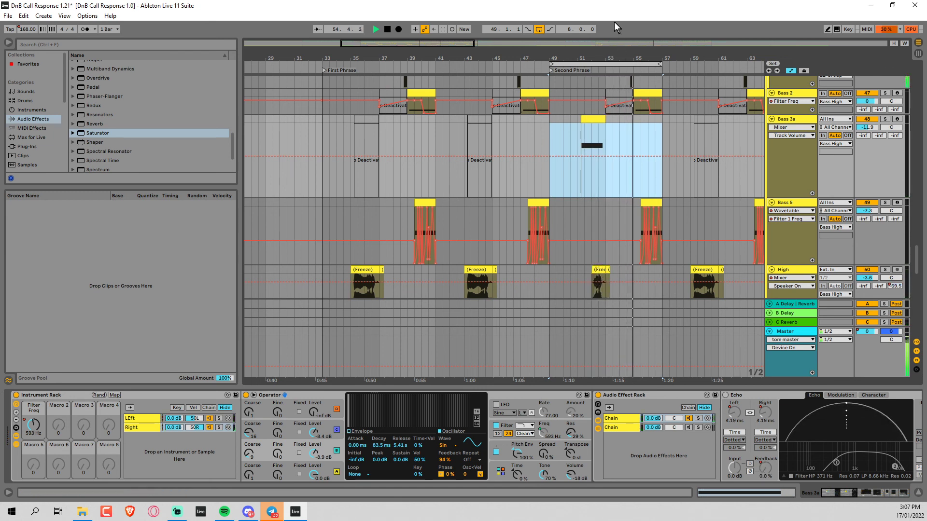
pyautogui.press('space')
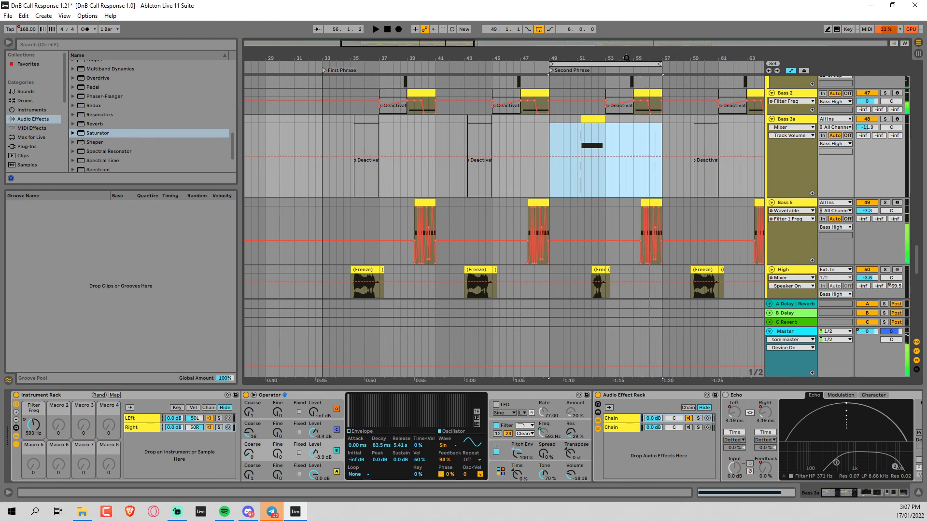